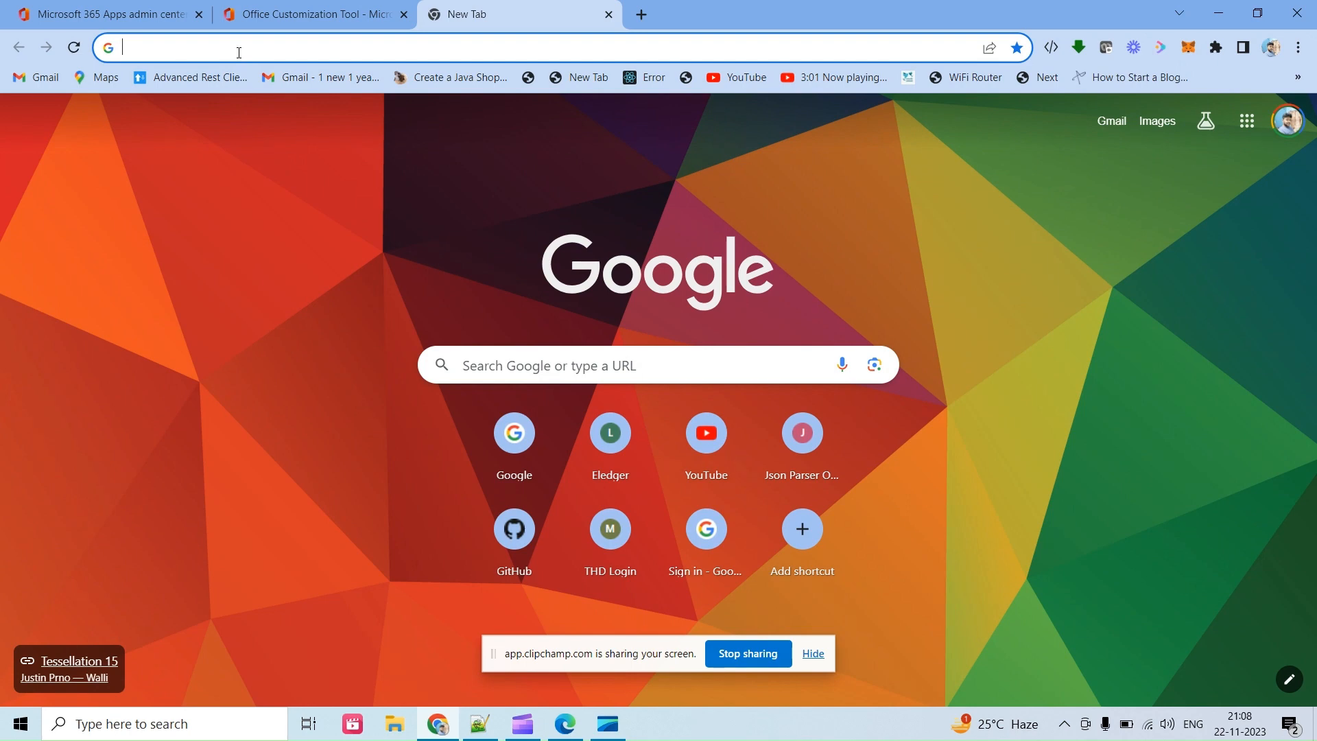
# Search Google for "office customization tool"
pyautogui.click(239, 53)
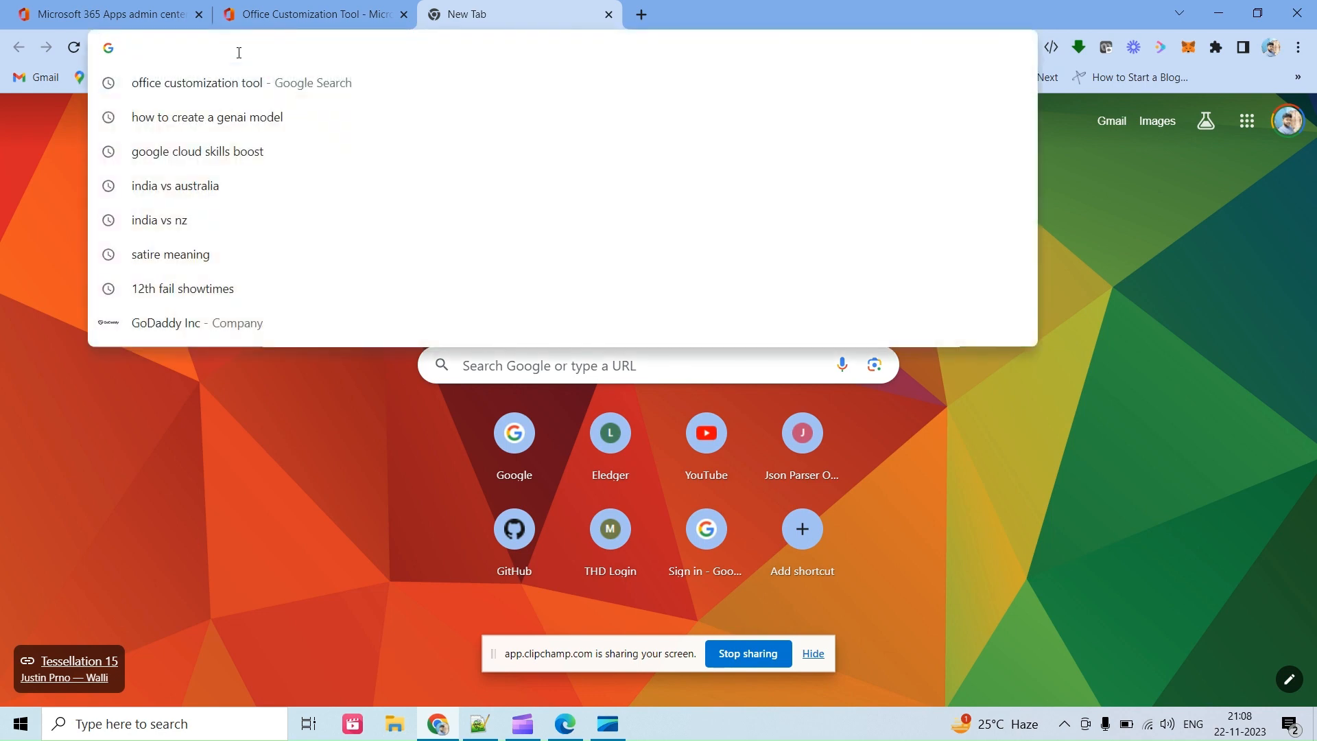
pyautogui.write('office customization tool')
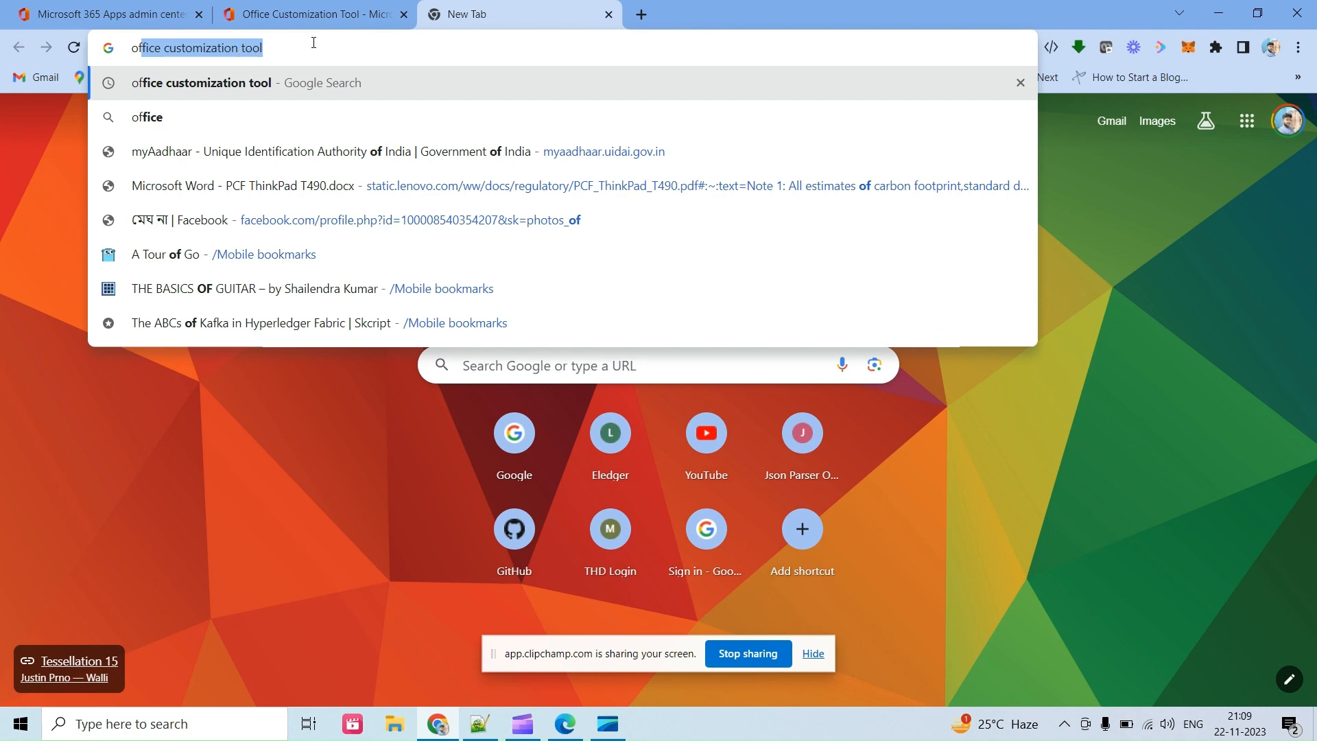
pyautogui.press('Right')
pyautogui.press('Return')
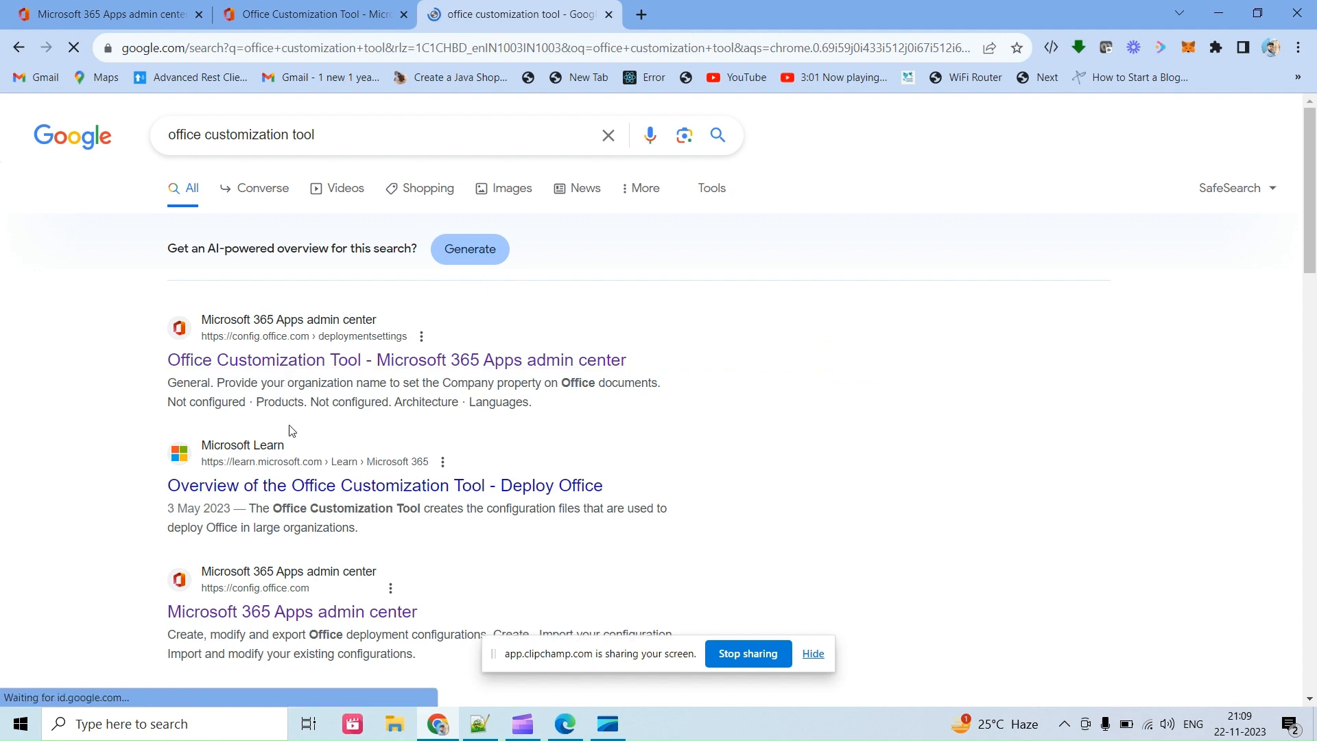
# Open the Microsoft 365 Apps admin center search result (config.office.com) in a new tab and switch to it
pyautogui.rightClick(253, 612)
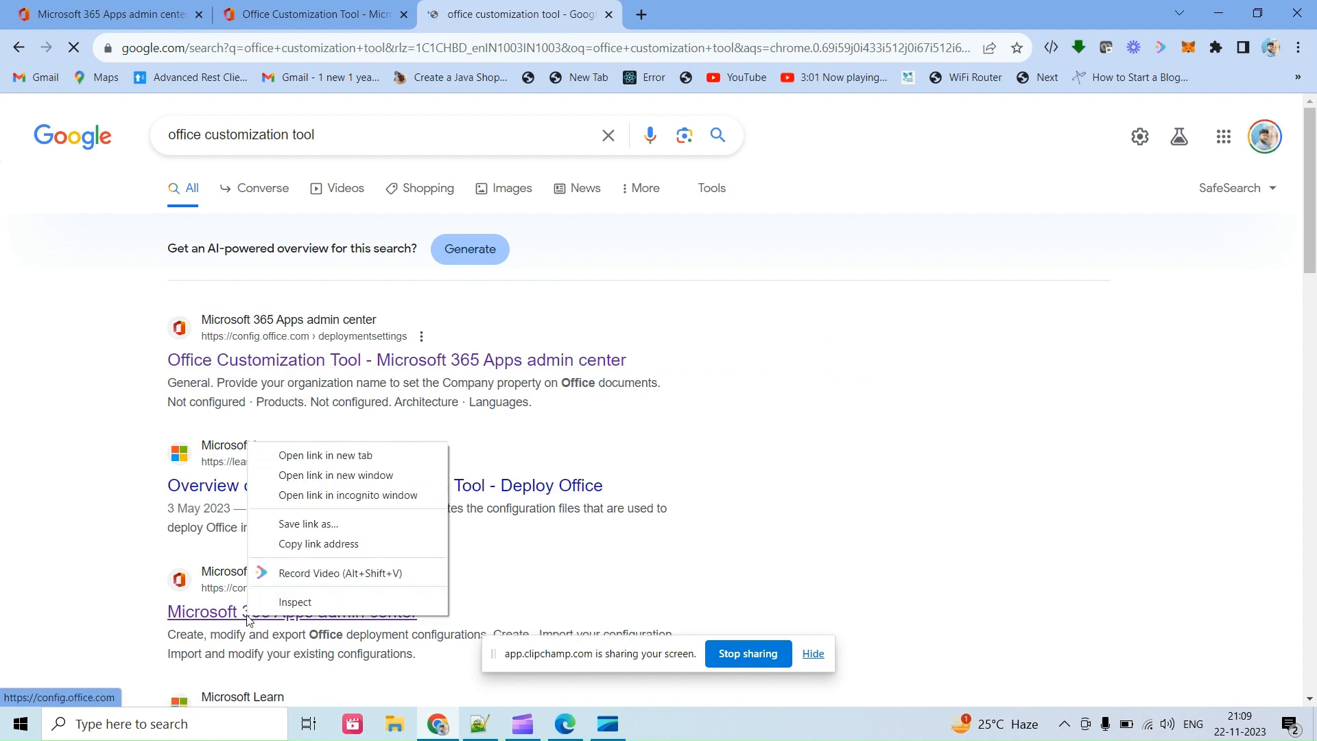
pyautogui.click(114, 552)
pyautogui.scroll(-2, 124, 549)
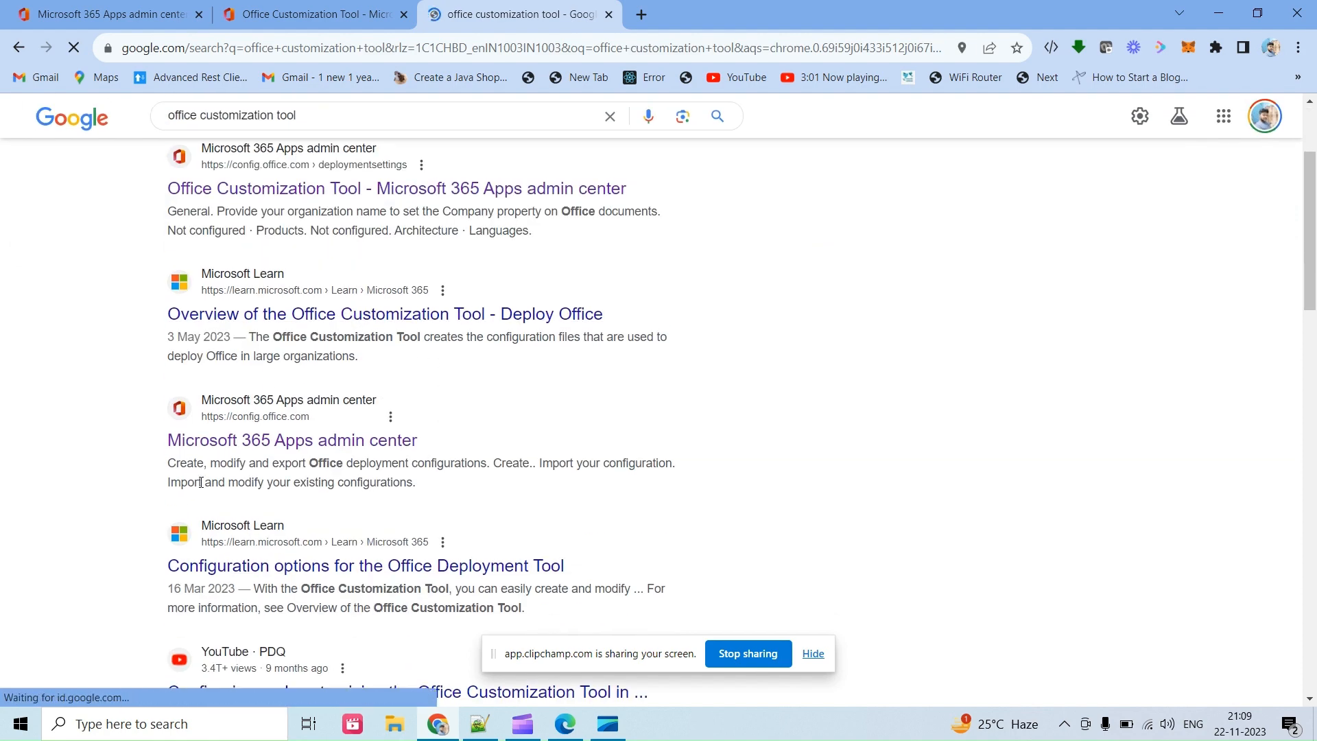
pyautogui.rightClick(281, 438)
pyautogui.click(344, 449)
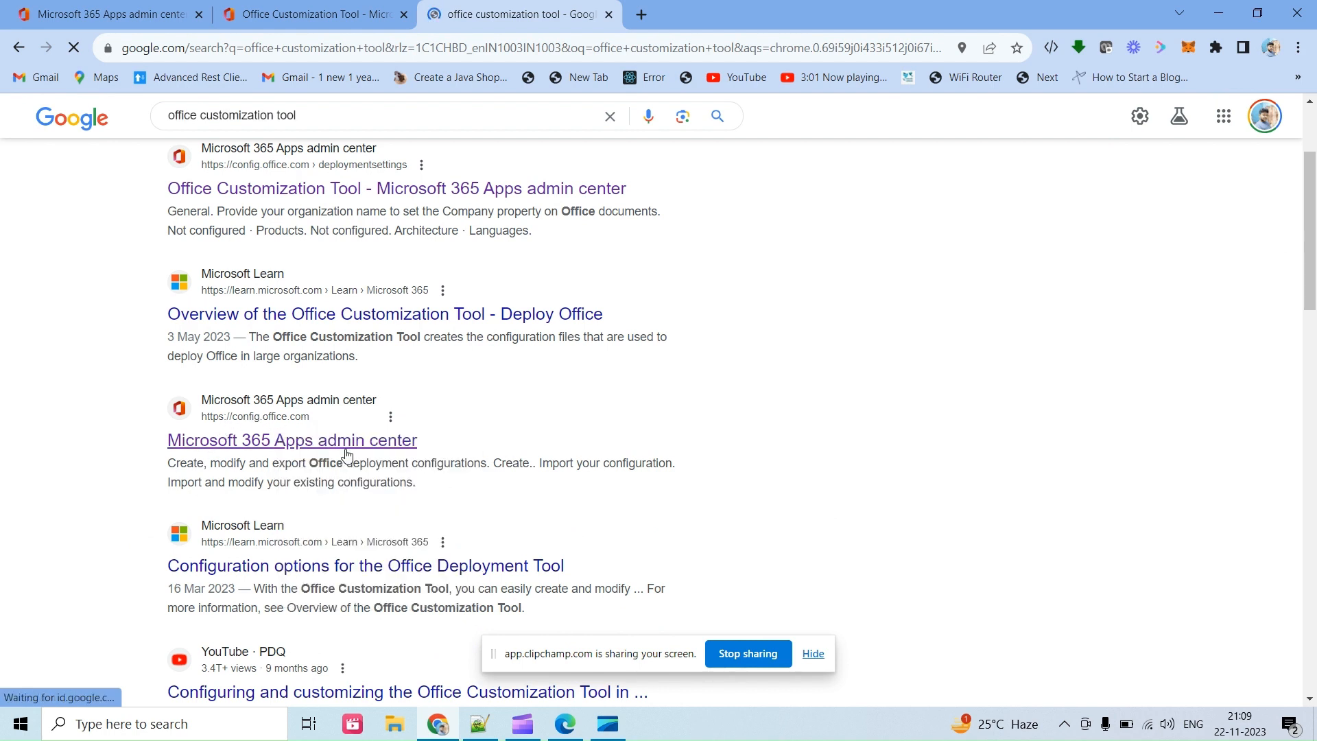
pyautogui.click(705, 15)
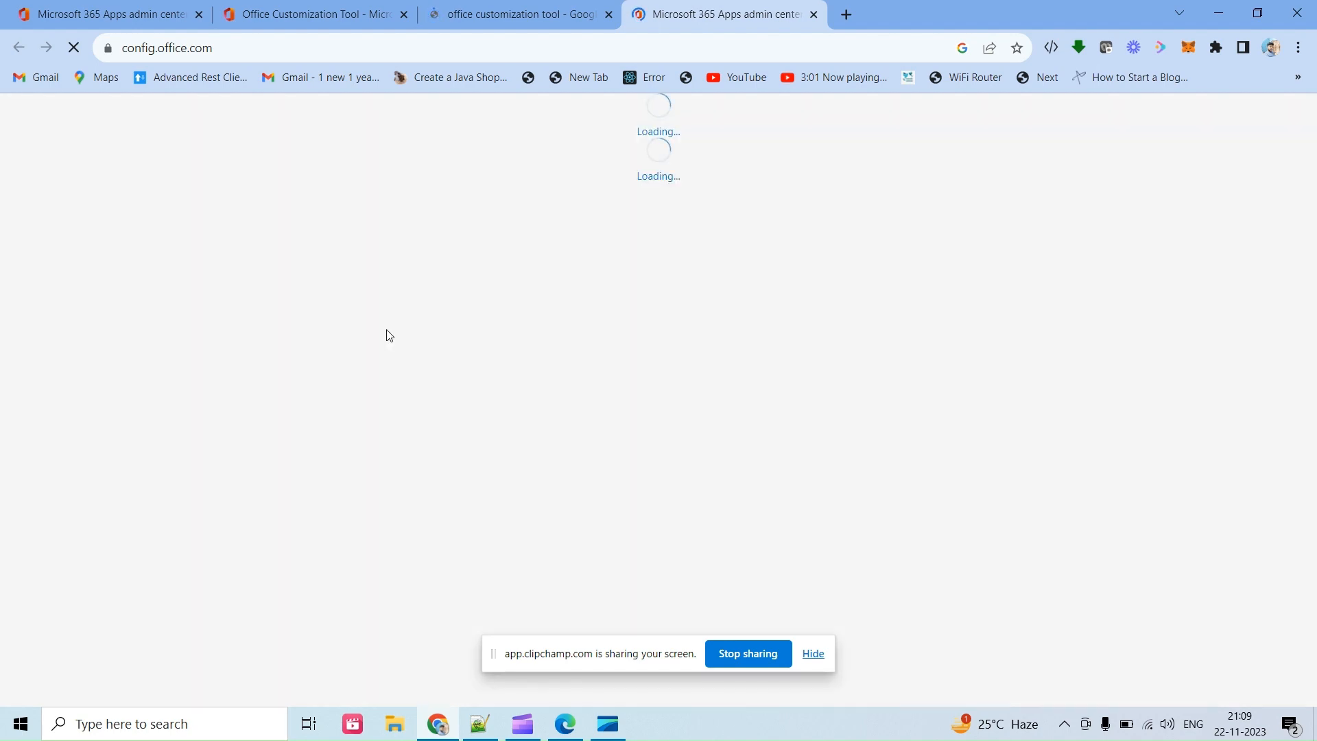
# Start creating a new Office deployment configuration without signing in
pyautogui.scroll(-3, 337, 487)
pyautogui.scroll(3, 334, 494)
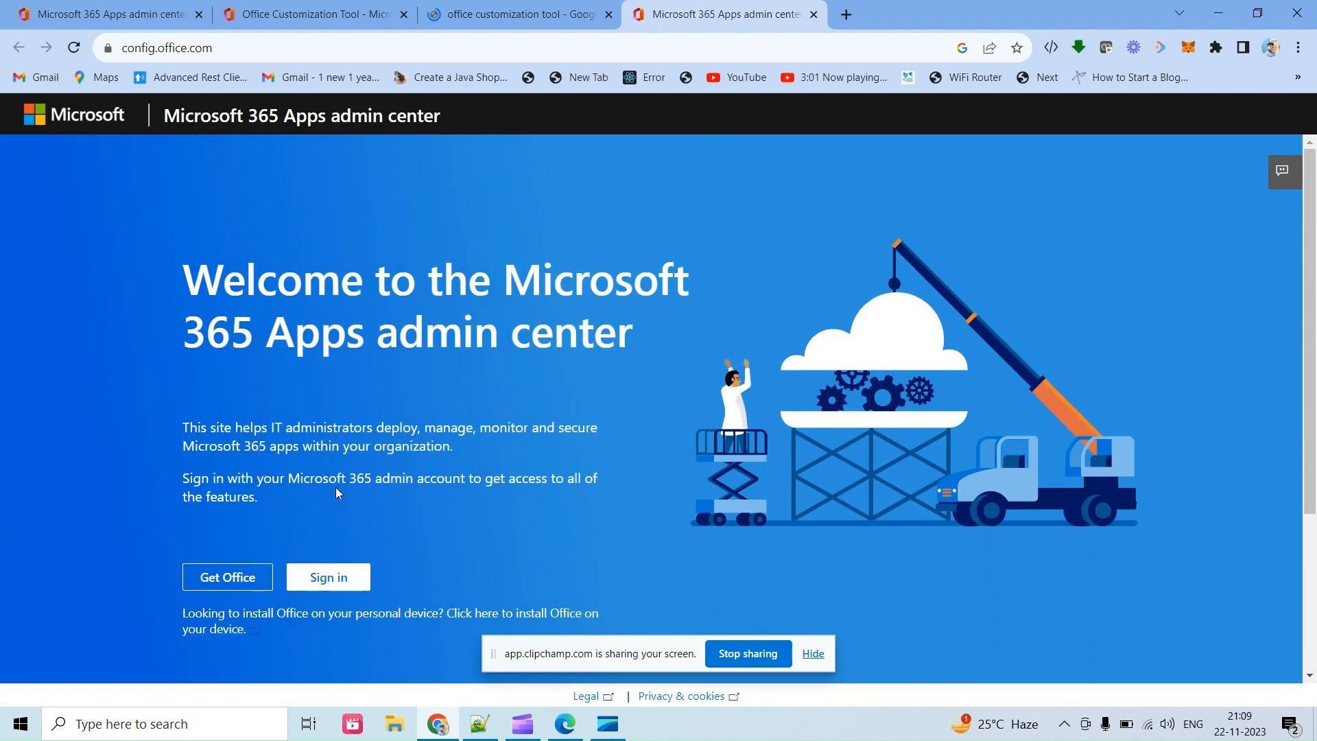
pyautogui.scroll(-3, 471, 459)
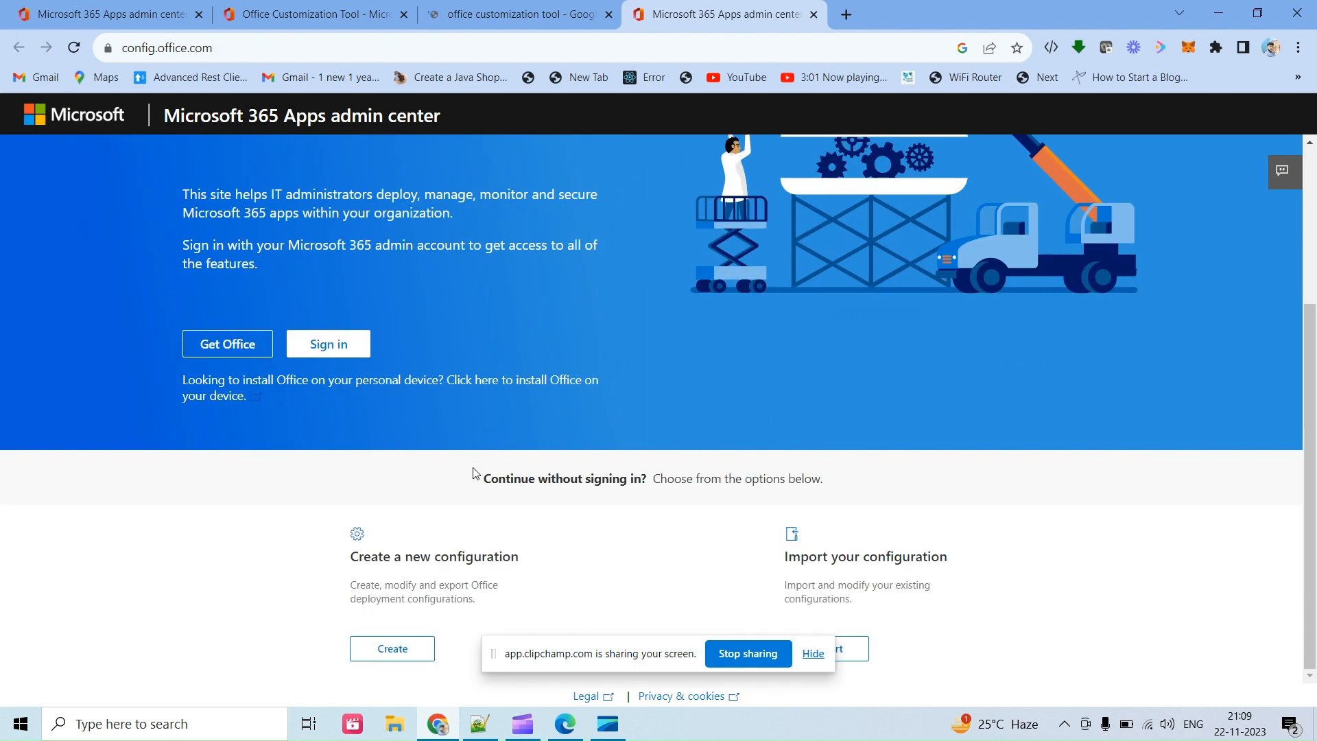
pyautogui.click(392, 653)
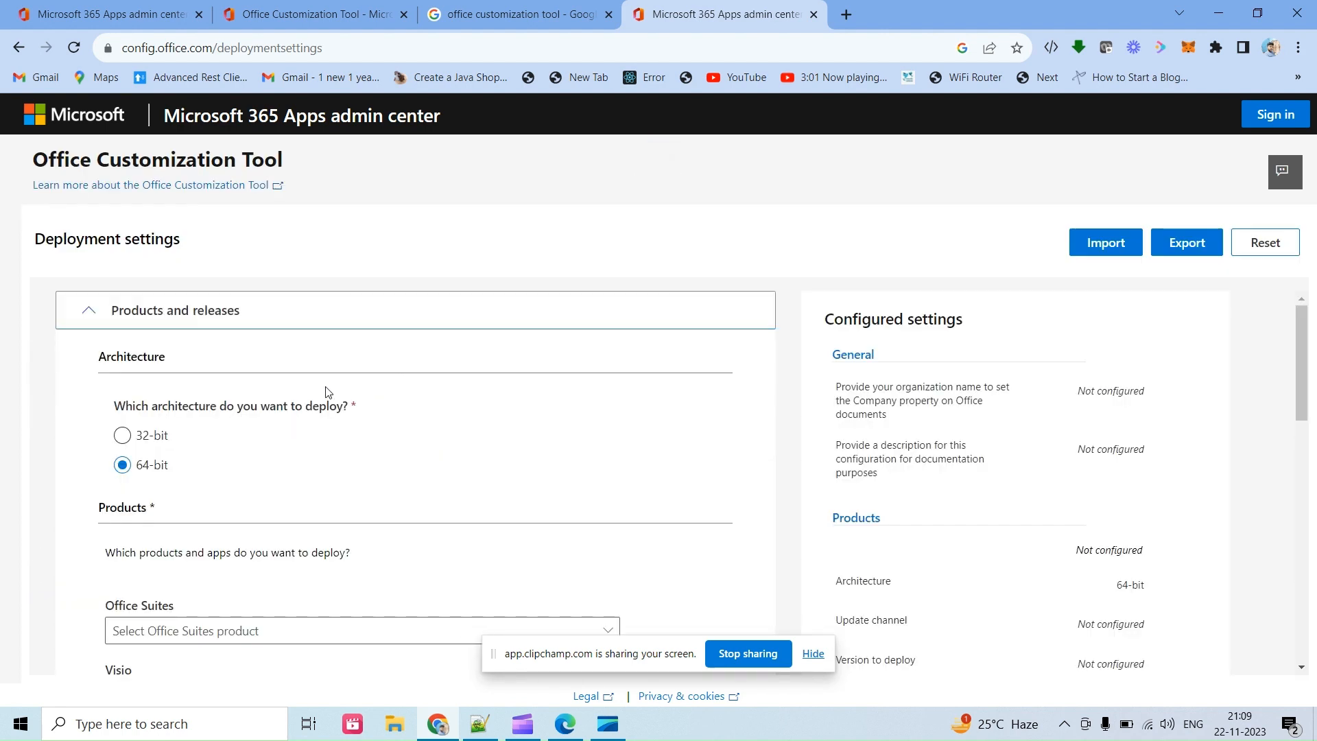
# Select Office LTSC Professional Plus 2021 - Volume License as the Office suite to deploy
pyautogui.scroll(-2, 281, 390)
pyautogui.scroll(1, 182, 353)
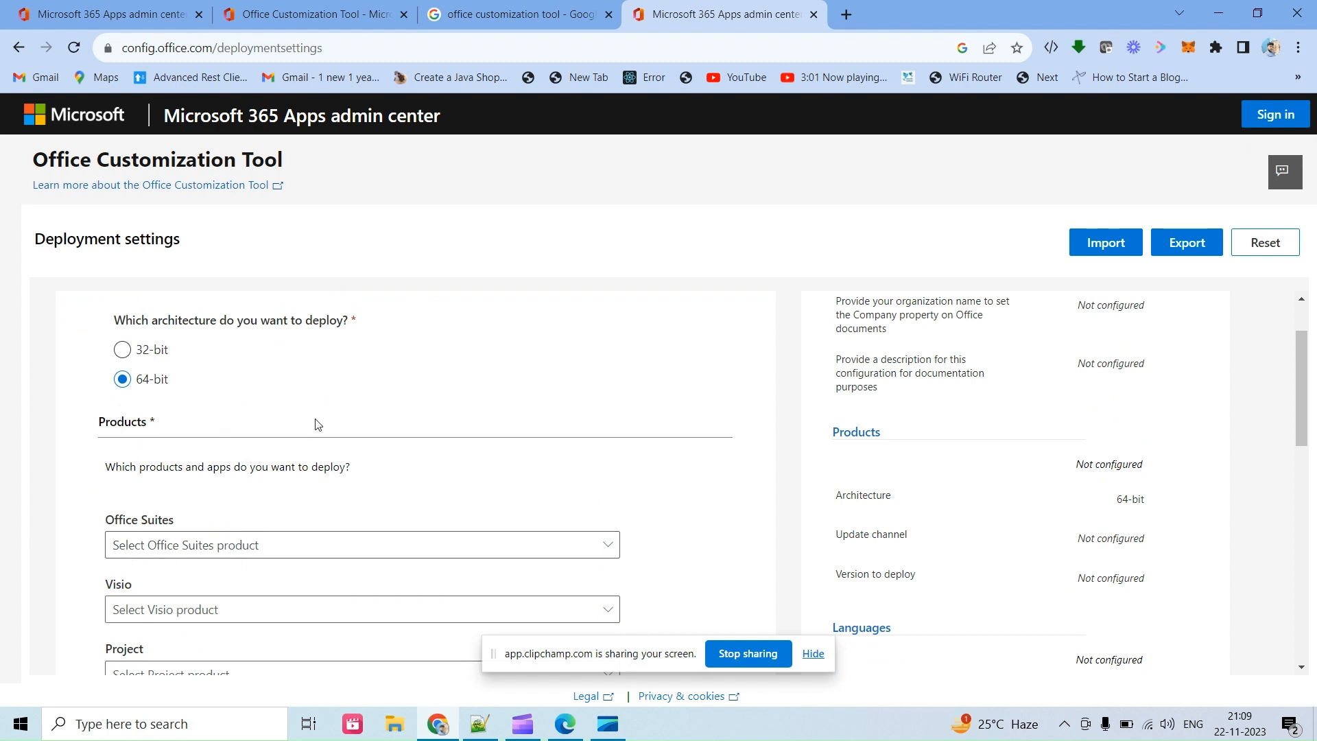
pyautogui.scroll(-1, 350, 453)
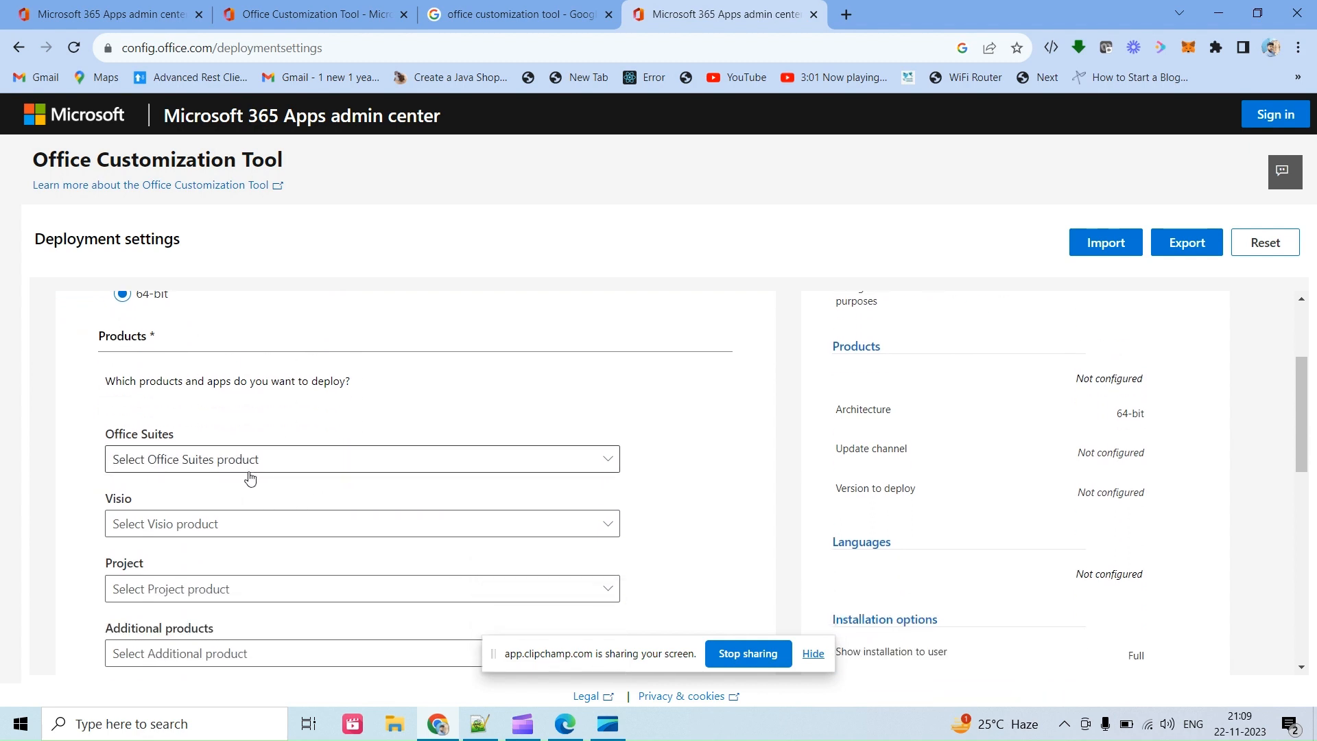
pyautogui.click(261, 466)
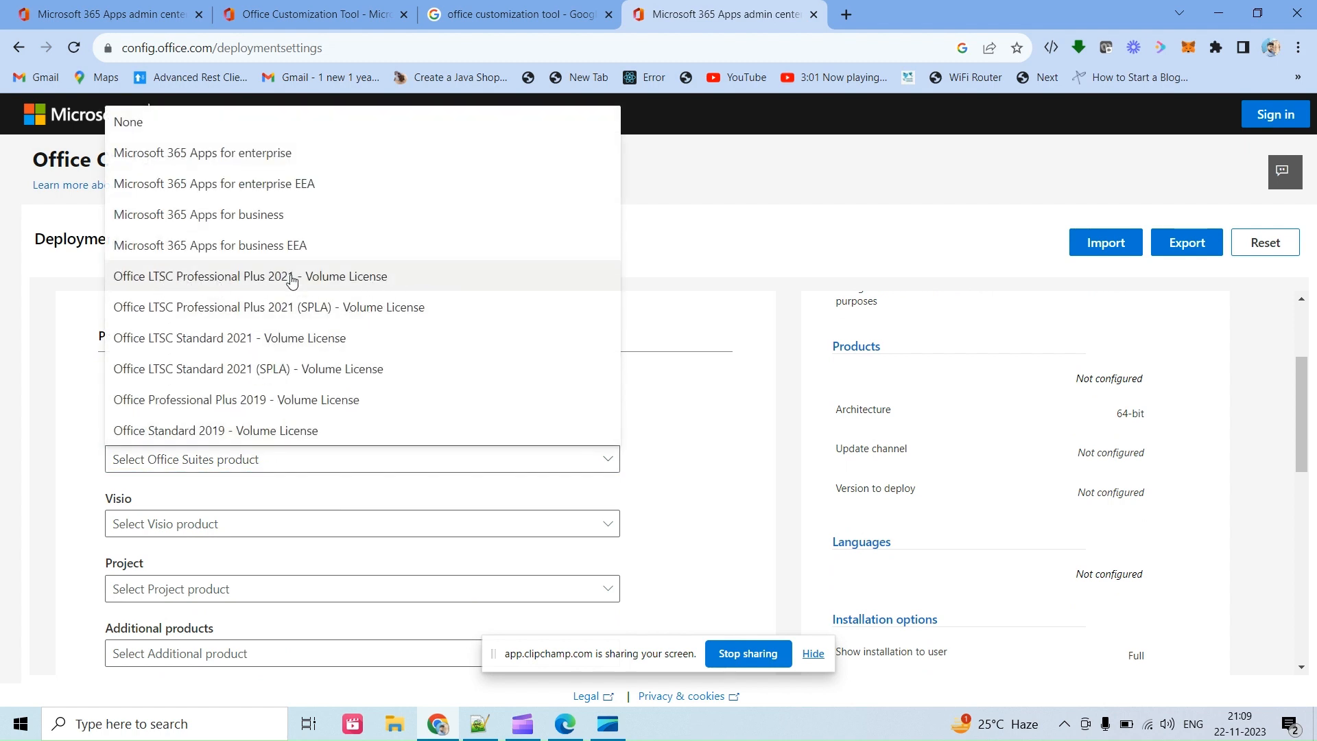
pyautogui.click(329, 278)
# Review the update channel, version and included apps, accept them as they are, and proceed to the language settings
pyautogui.scroll(-1, 348, 470)
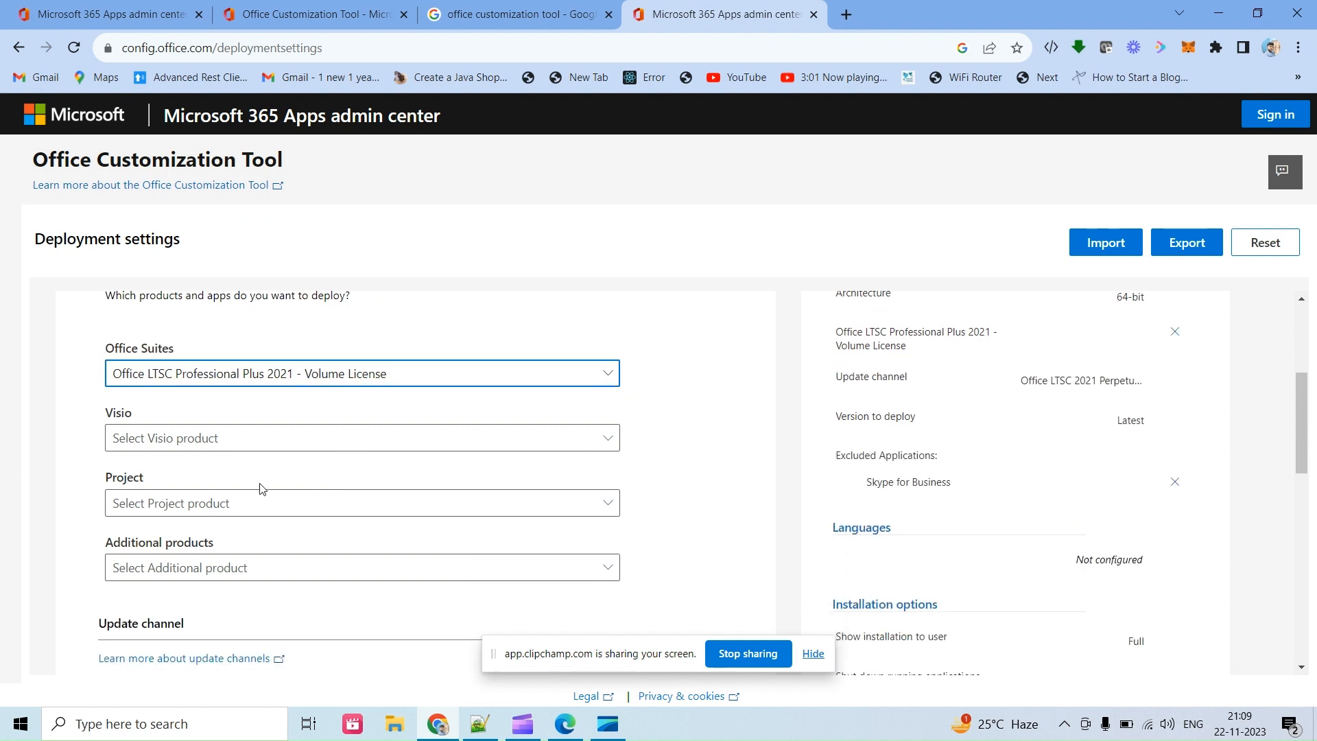
pyautogui.scroll(-2, 279, 473)
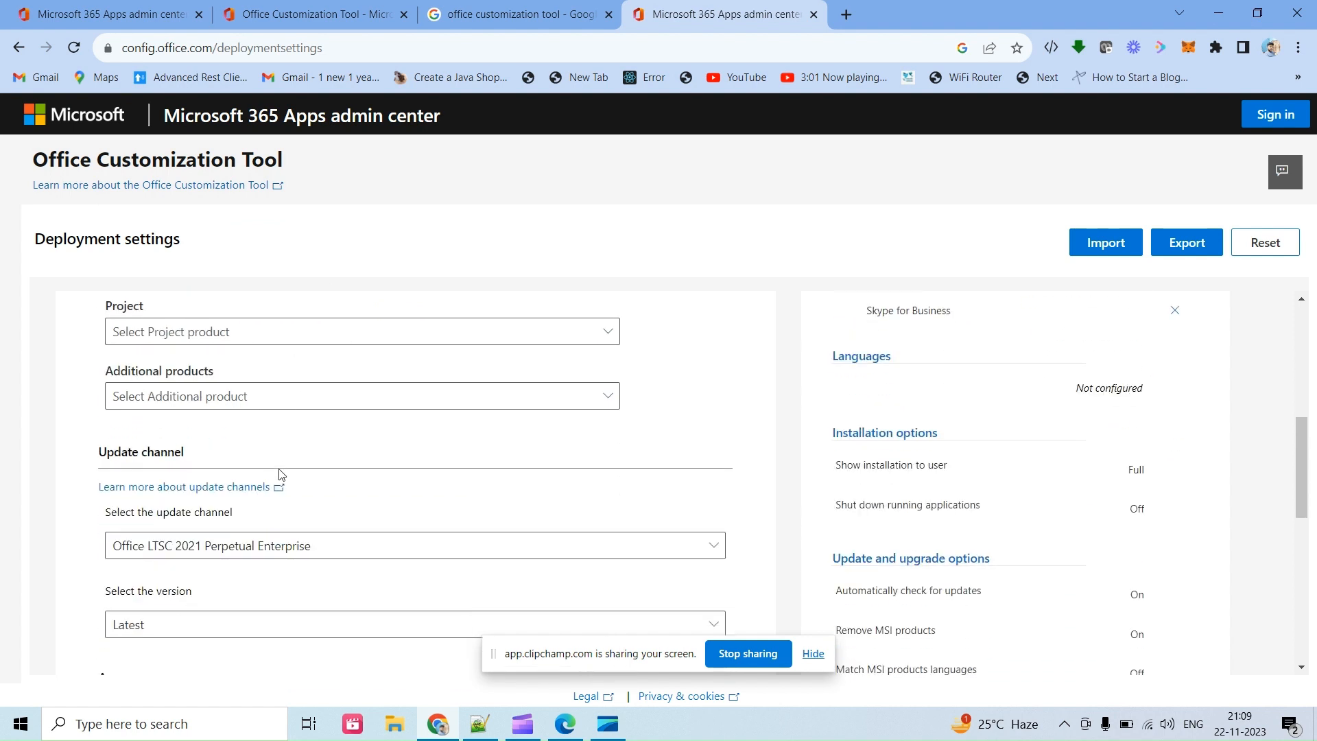
pyautogui.scroll(-3, 279, 473)
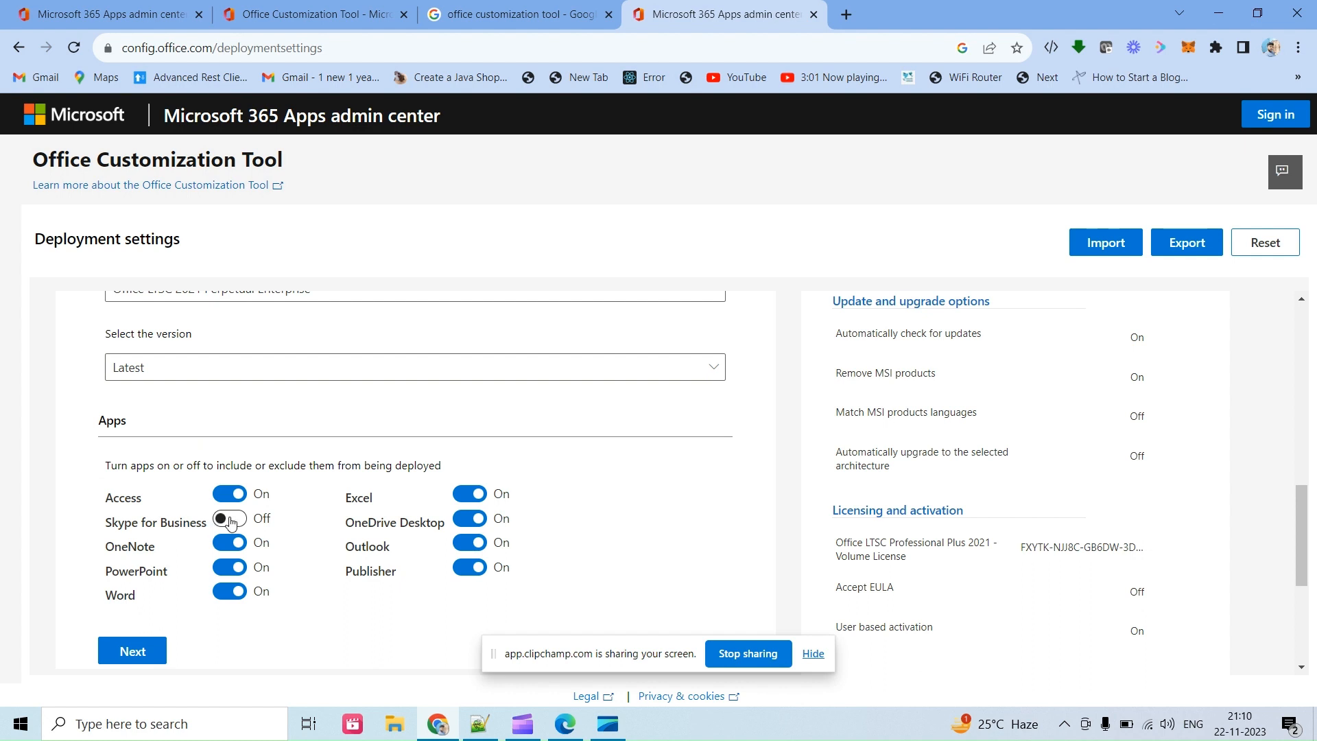
pyautogui.scroll(-2, 356, 601)
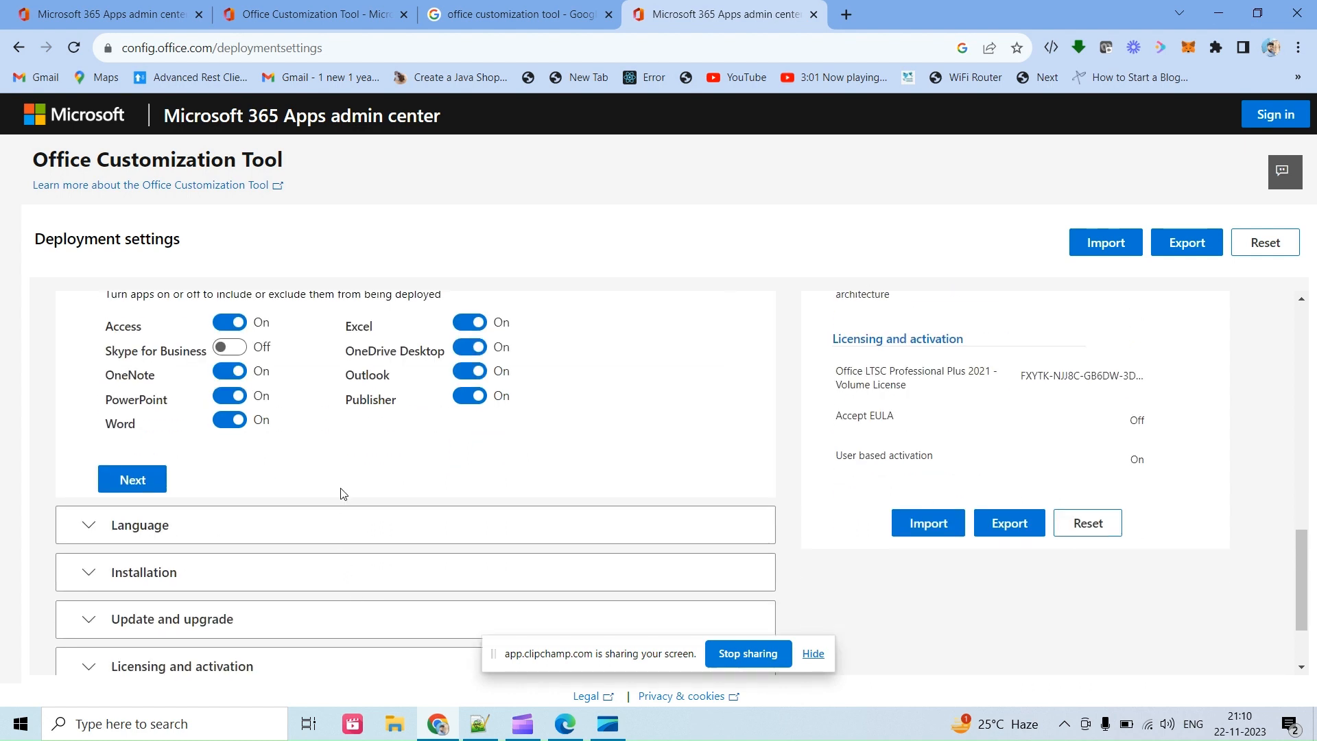
pyautogui.click(135, 478)
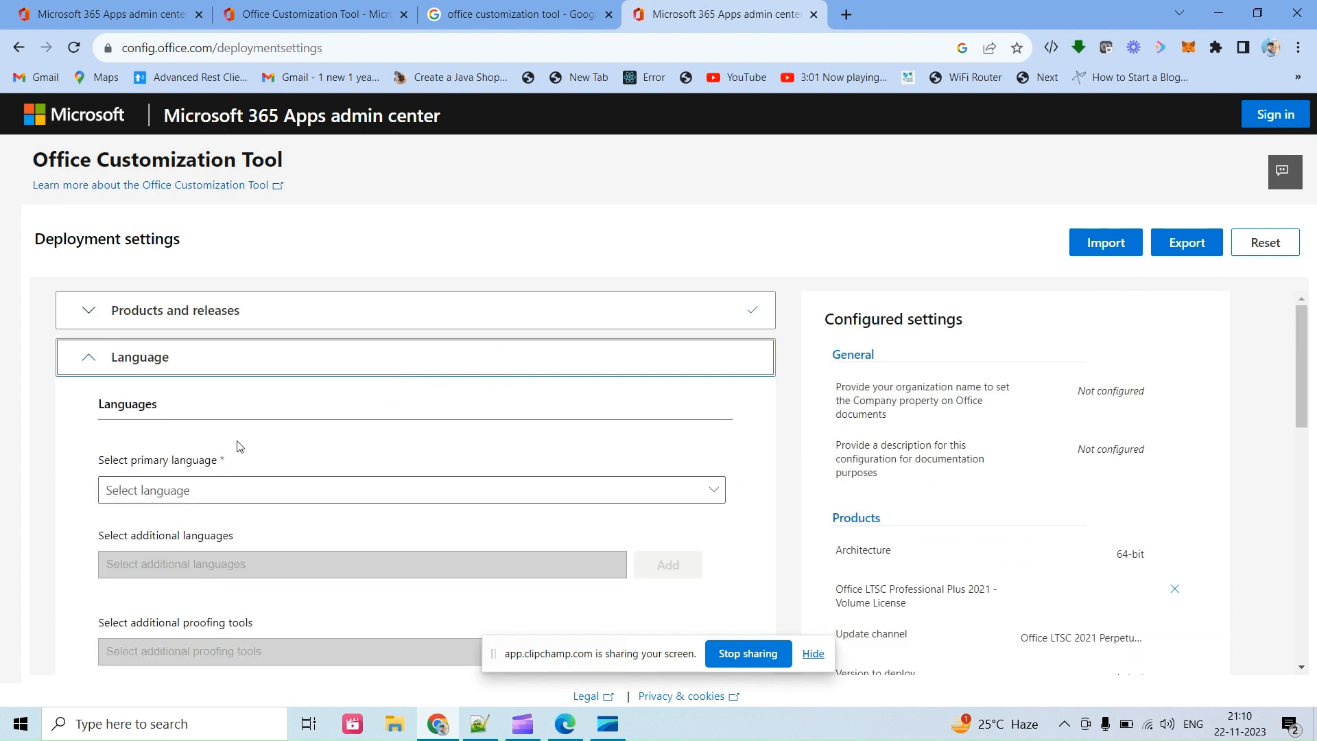
# Set the primary language to English (United States) and proceed to the installation options
pyautogui.click(233, 489)
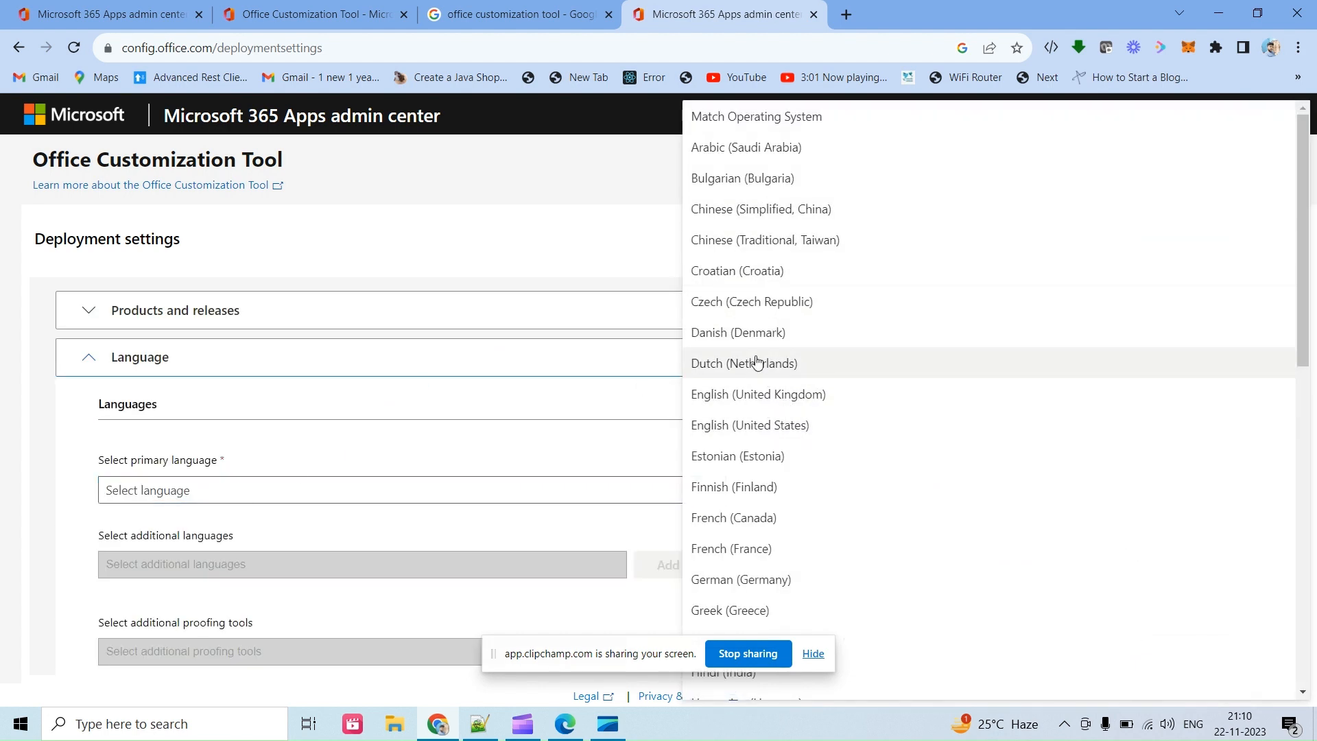
pyautogui.click(755, 427)
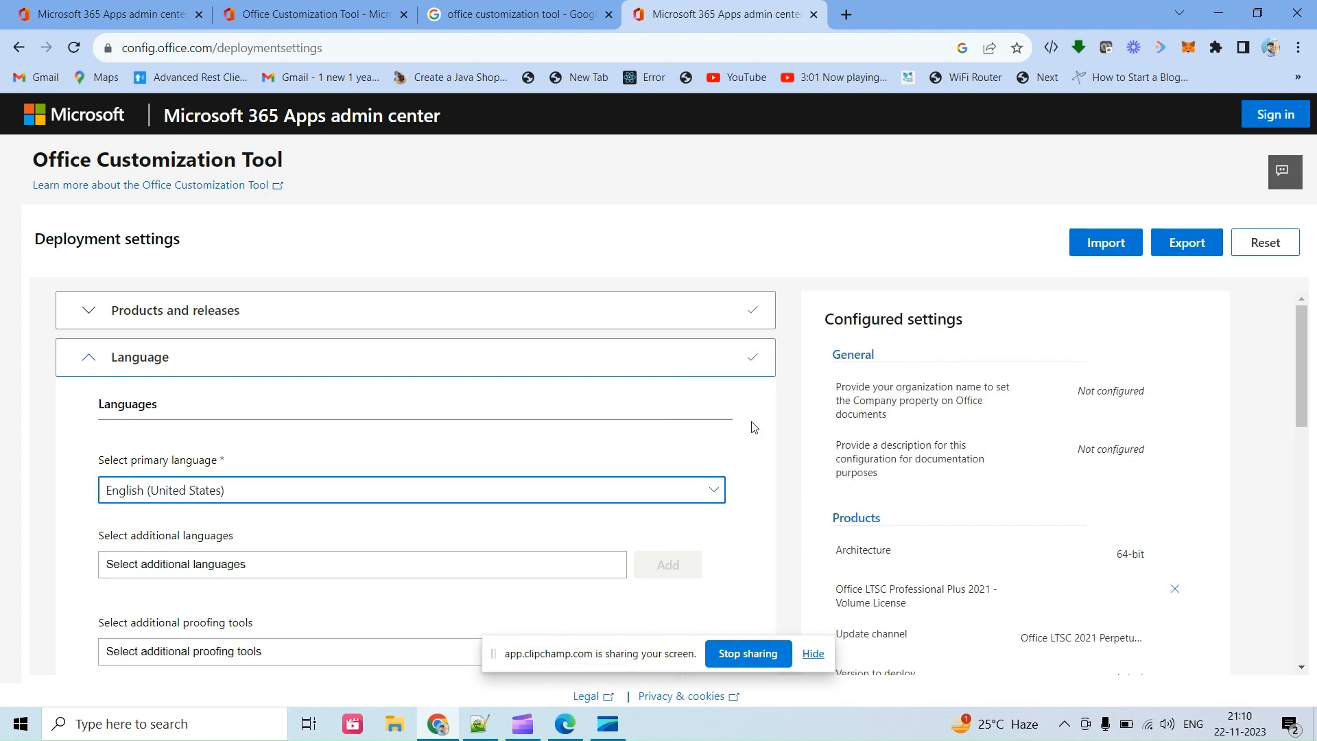
pyautogui.scroll(-2, 334, 524)
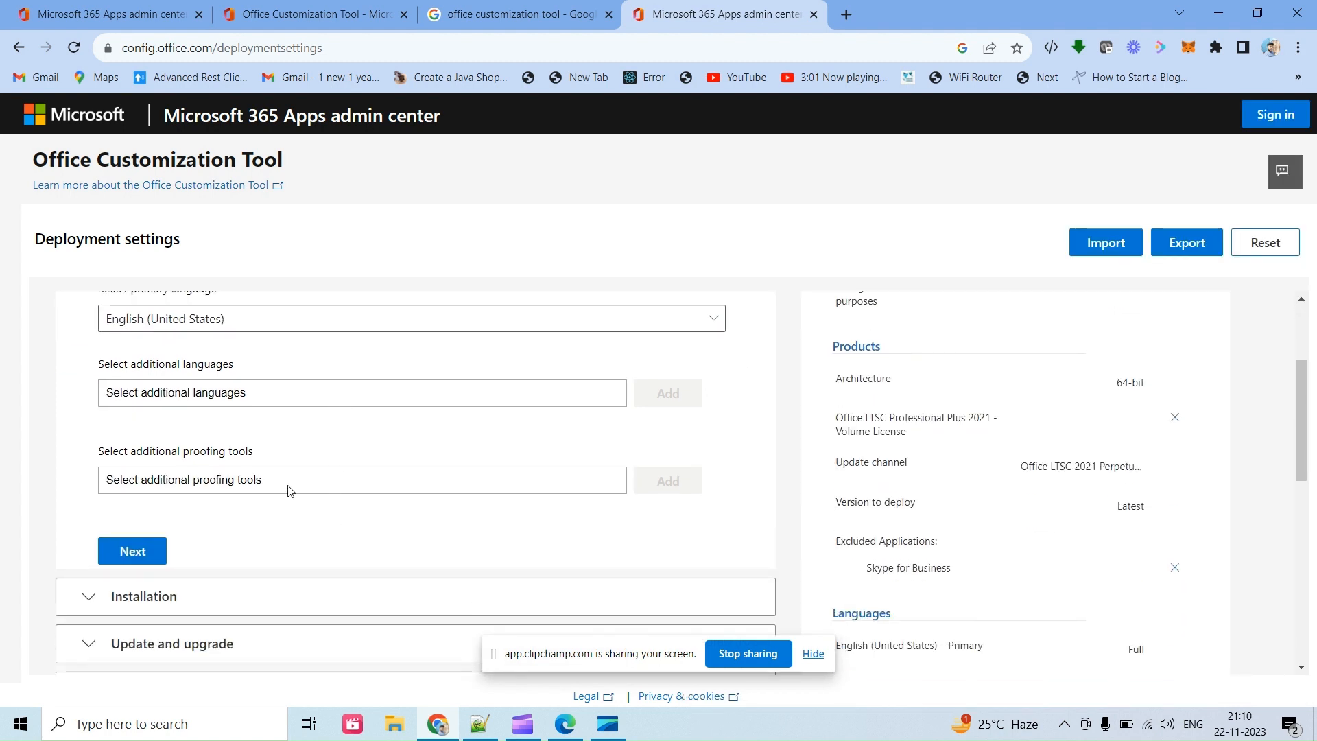
pyautogui.click(134, 552)
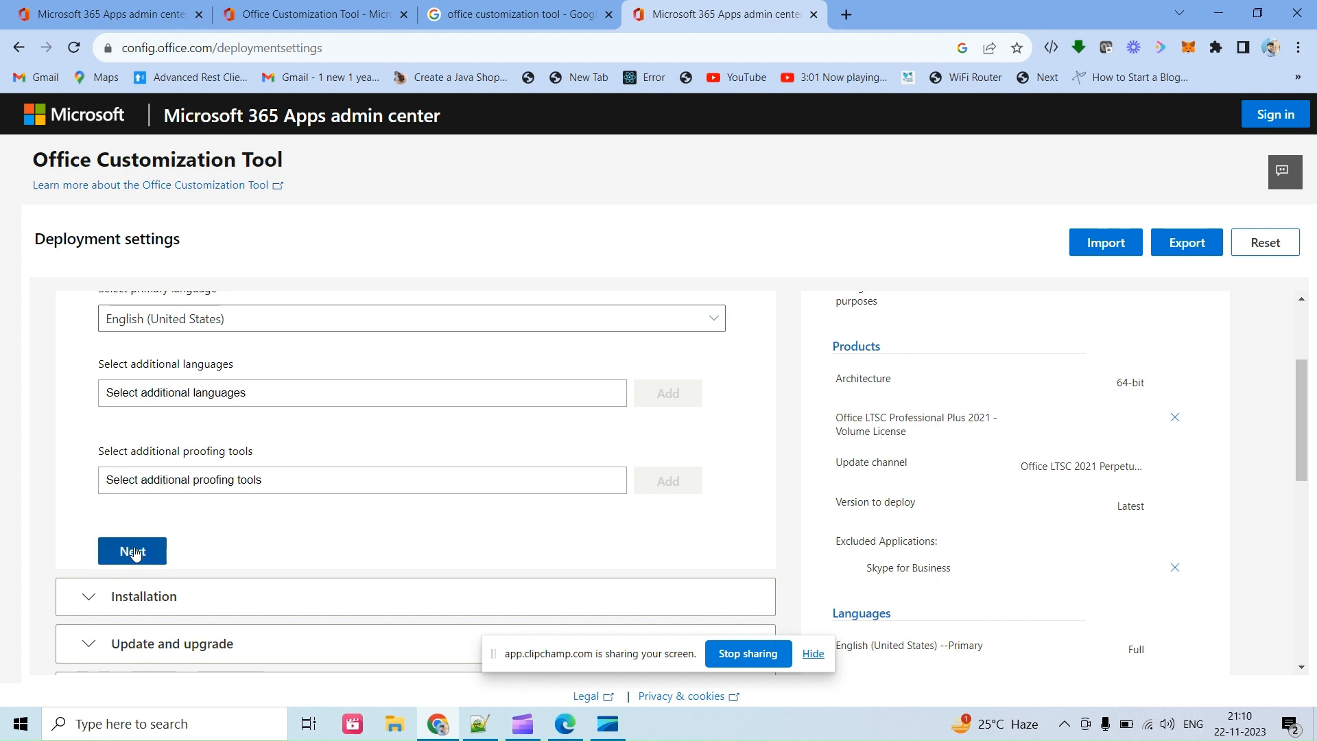
# Keep the default installation options with the Office Content Delivery Network (CDN) as source and proceed to the update and upgrade settings
pyautogui.scroll(-1, 325, 505)
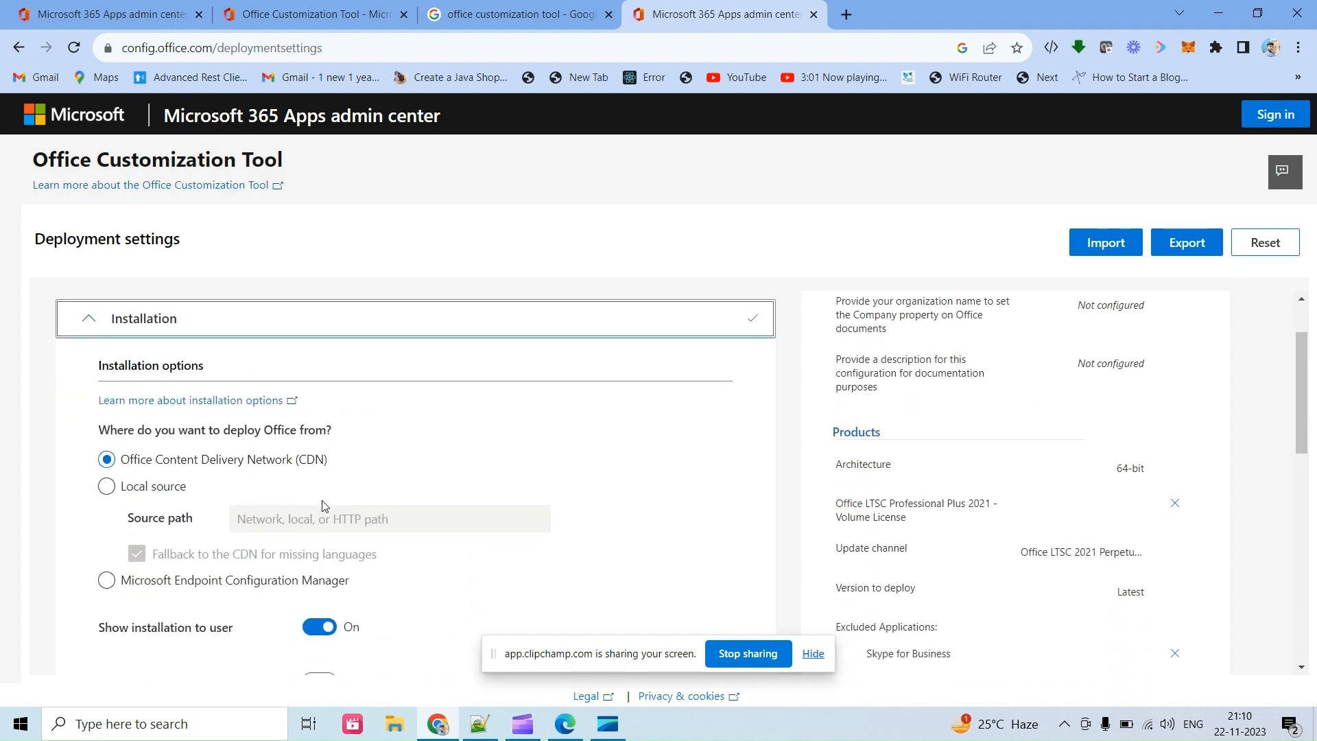
pyautogui.scroll(-1, 309, 508)
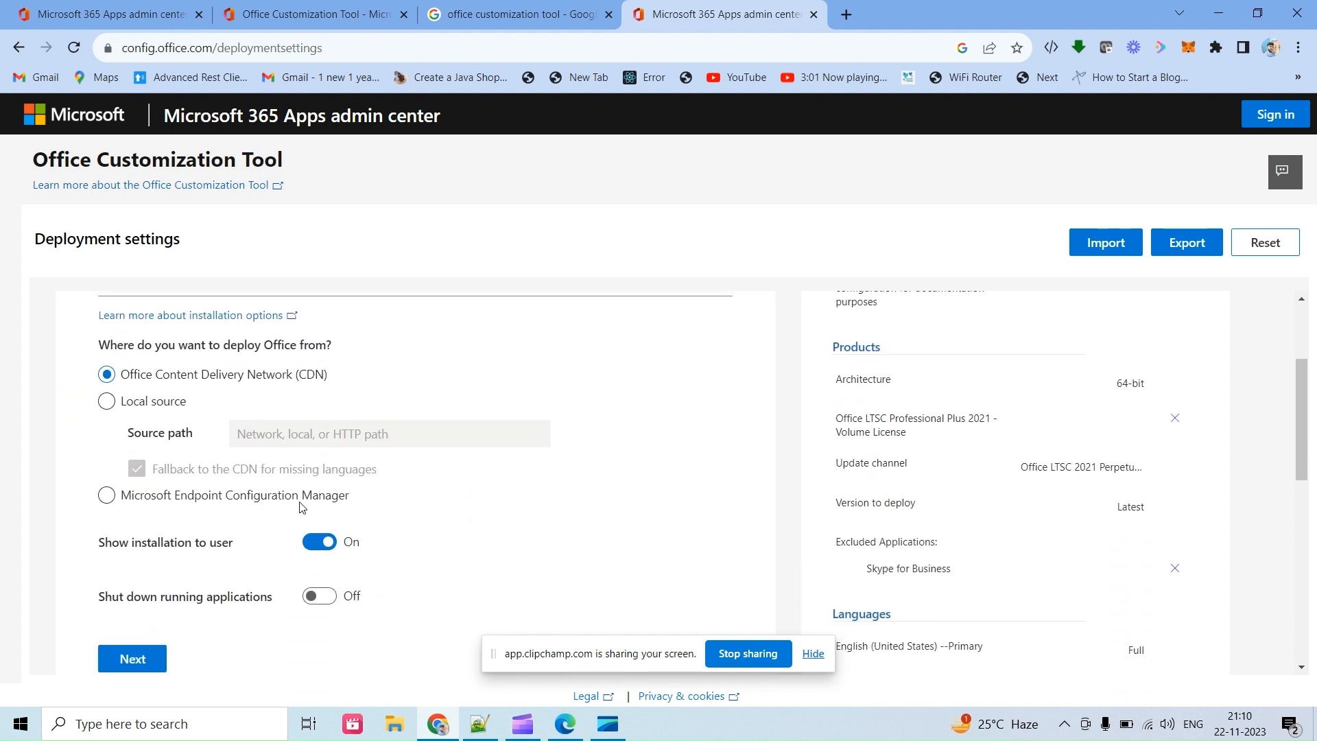
pyautogui.scroll(-2, 295, 511)
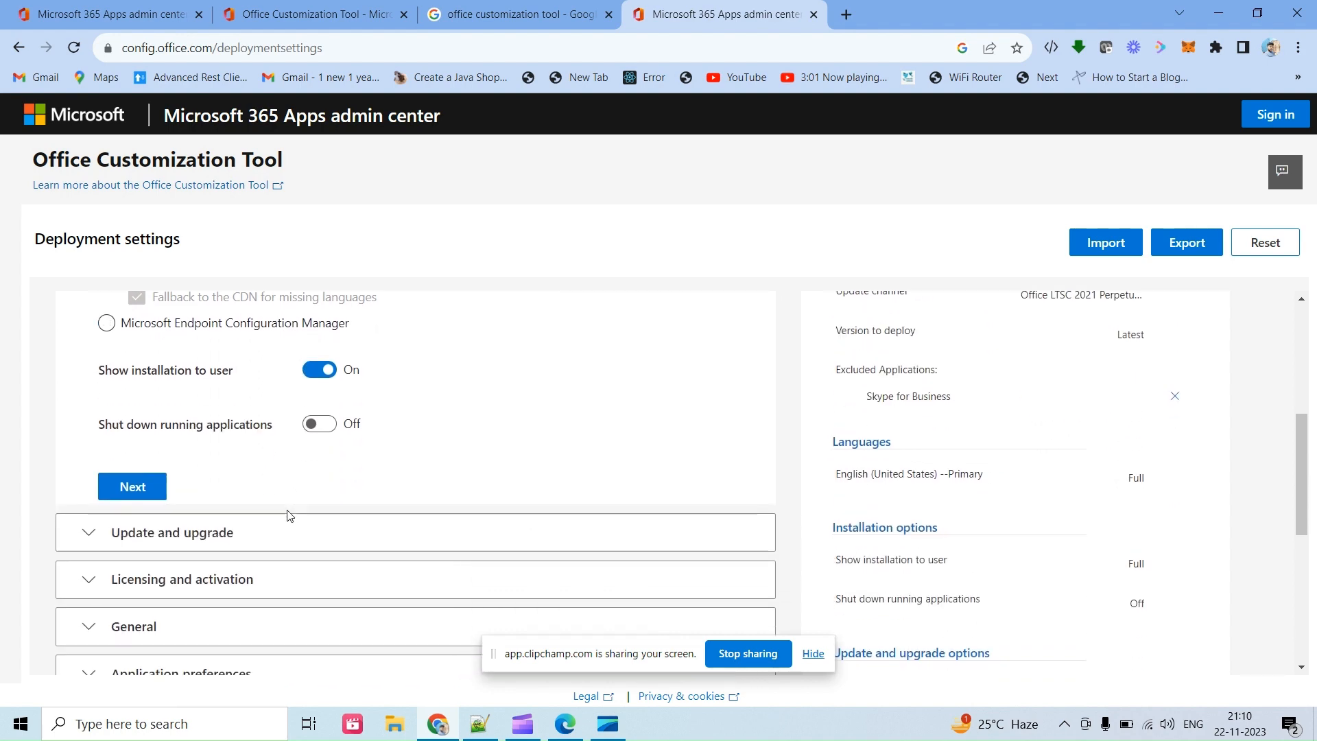
pyautogui.click(137, 487)
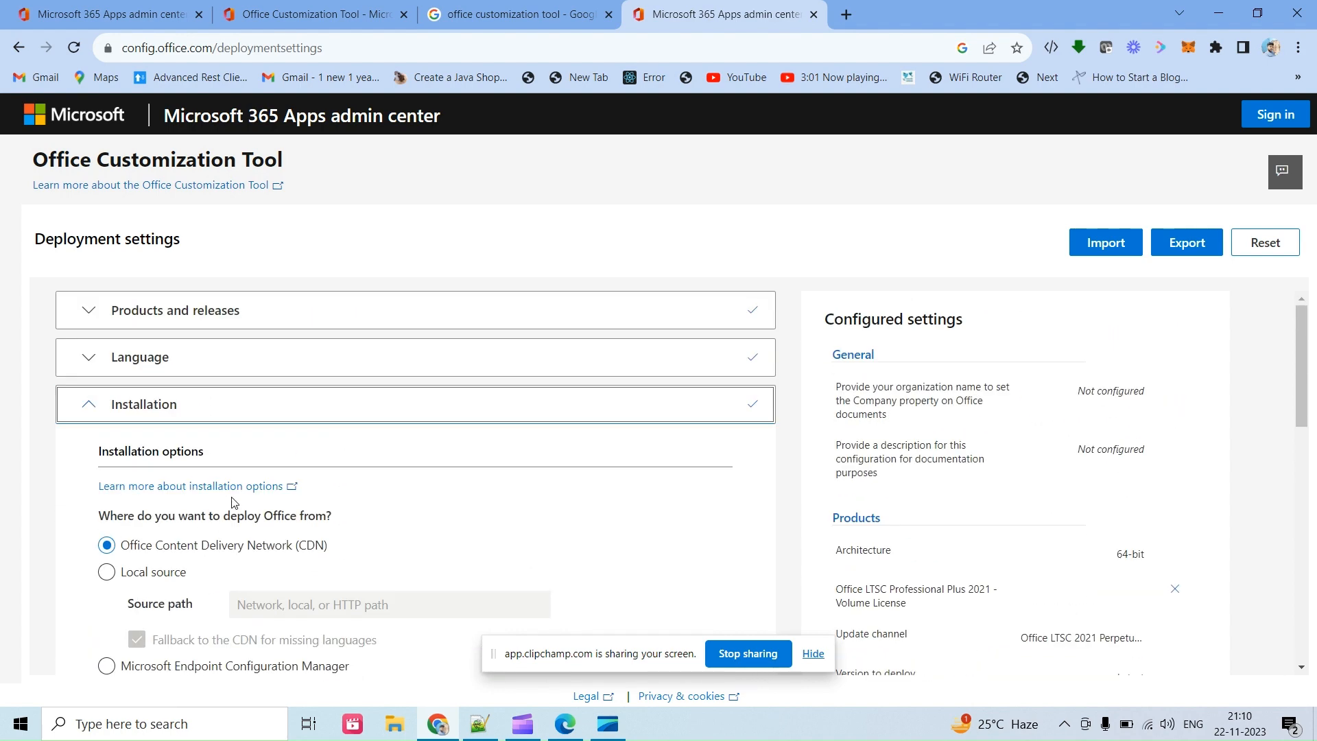
pyautogui.scroll(-3, 232, 500)
pyautogui.click(129, 486)
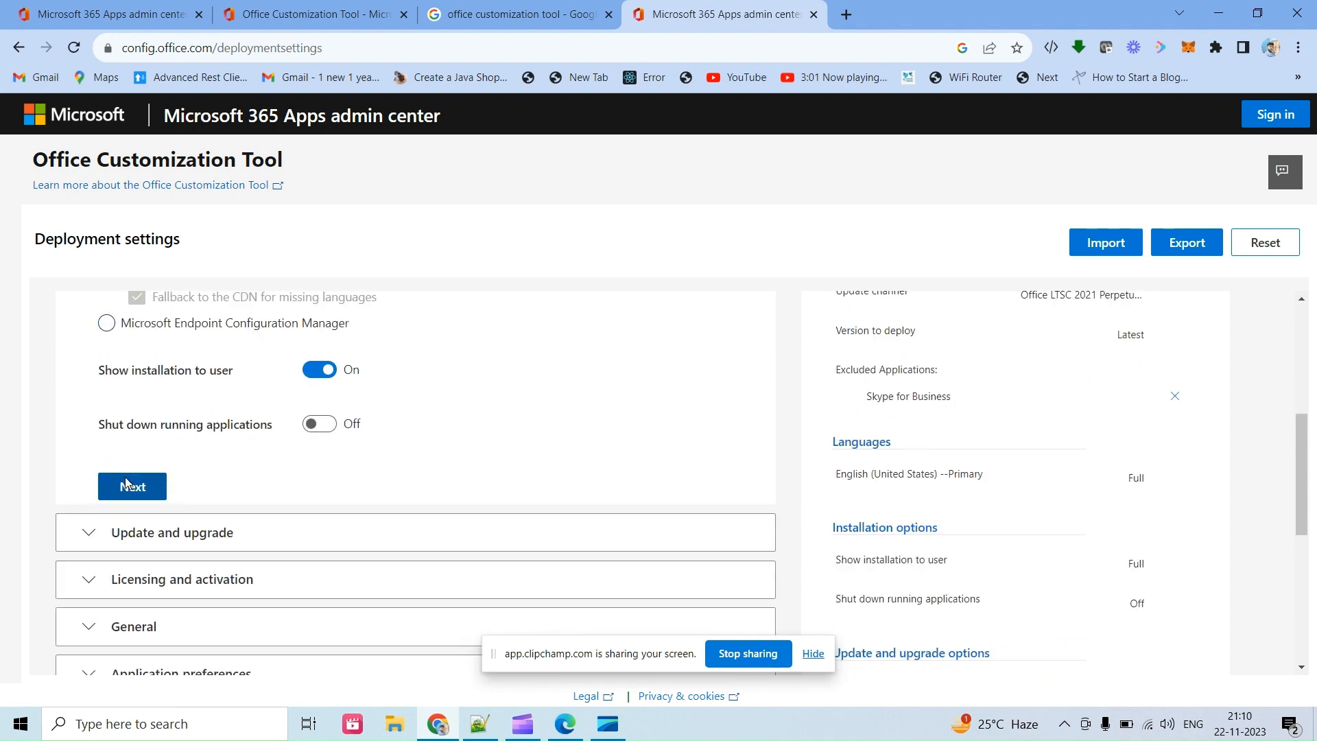
# Turn off uninstalling MSI versions of Office, including Visio and Project, and proceed to licensing and activation
pyautogui.scroll(-7, 293, 490)
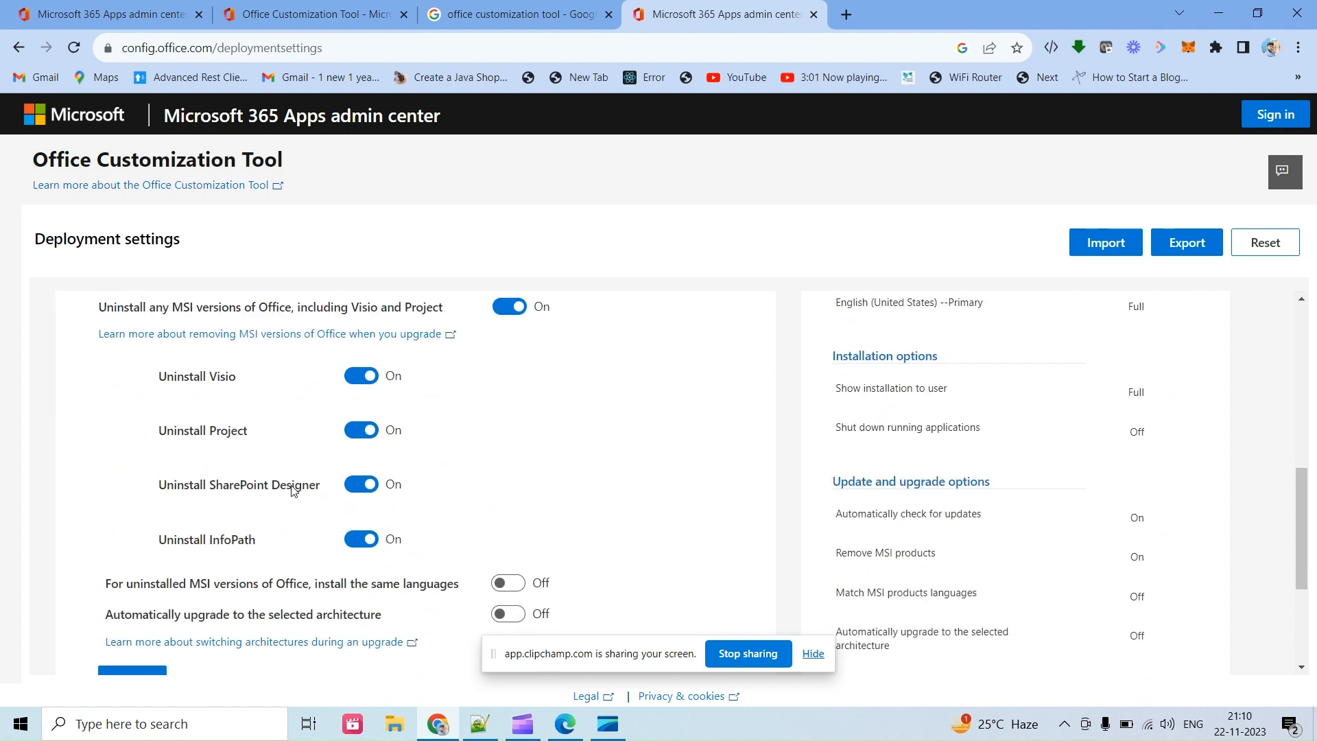
pyautogui.scroll(-3, 293, 490)
pyautogui.scroll(5, 206, 467)
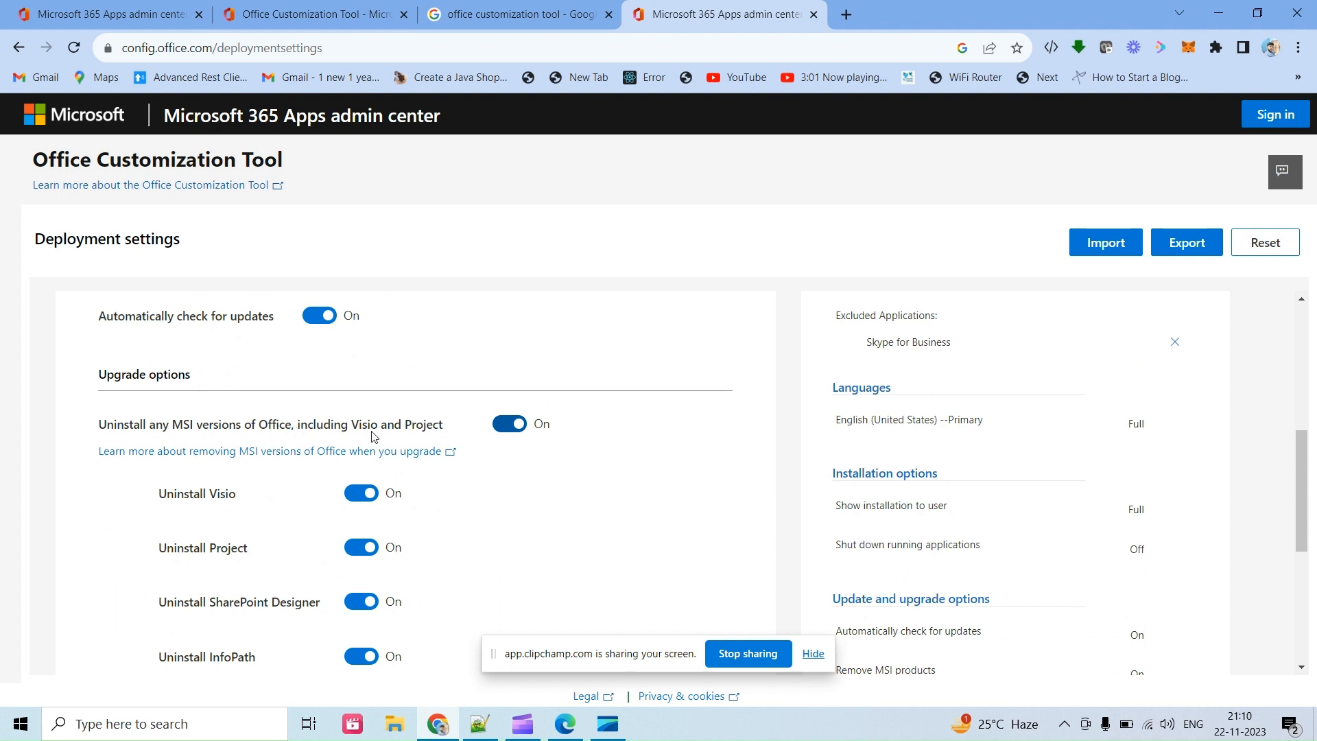
pyautogui.click(507, 430)
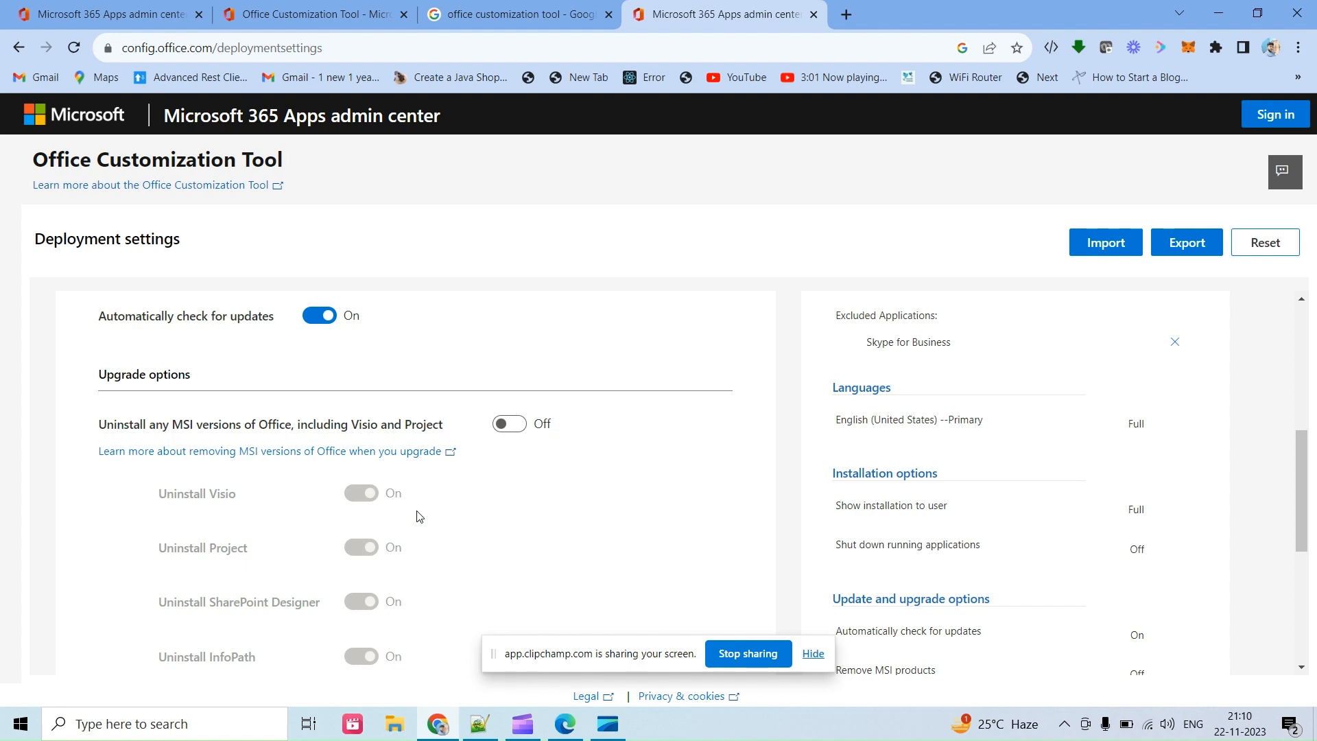
pyautogui.scroll(-5, 417, 515)
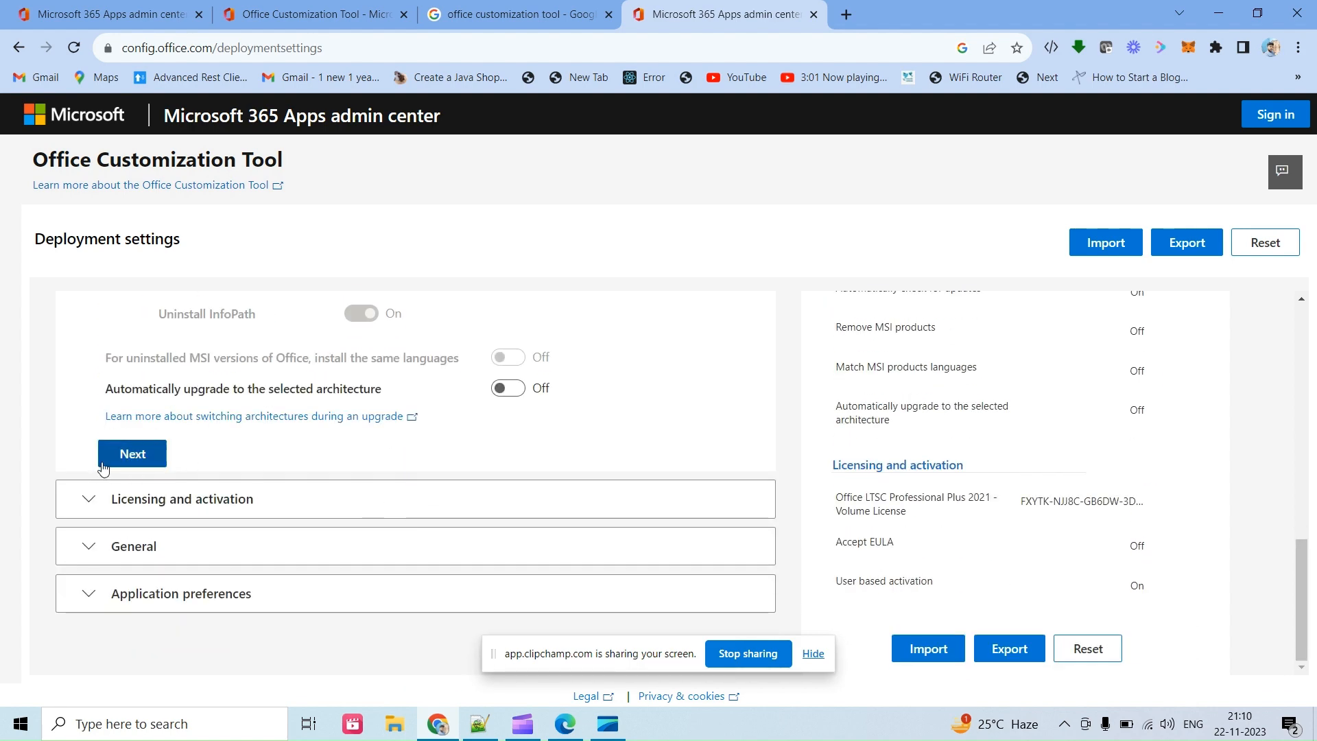
pyautogui.click(130, 458)
# Keep the KMS product key and user based activation, and proceed to the general settings
pyautogui.scroll(-4, 206, 501)
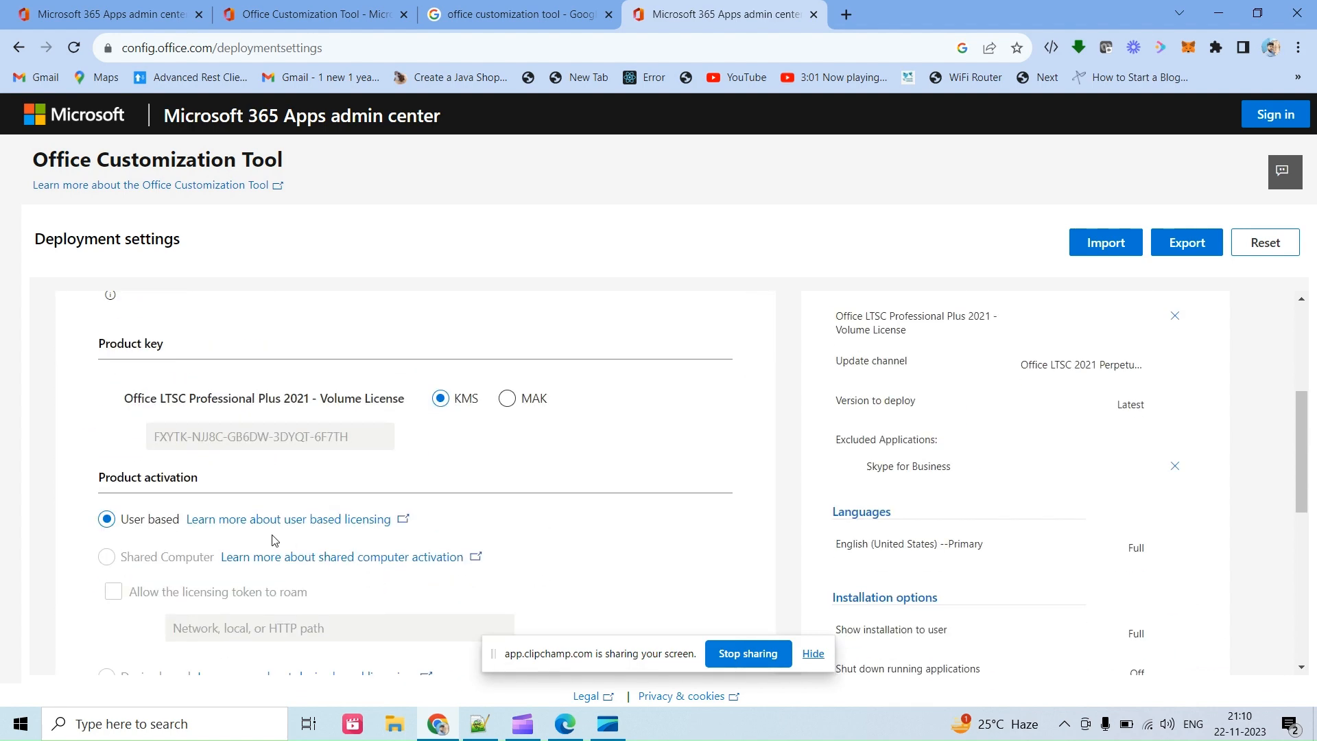
pyautogui.scroll(1, 273, 540)
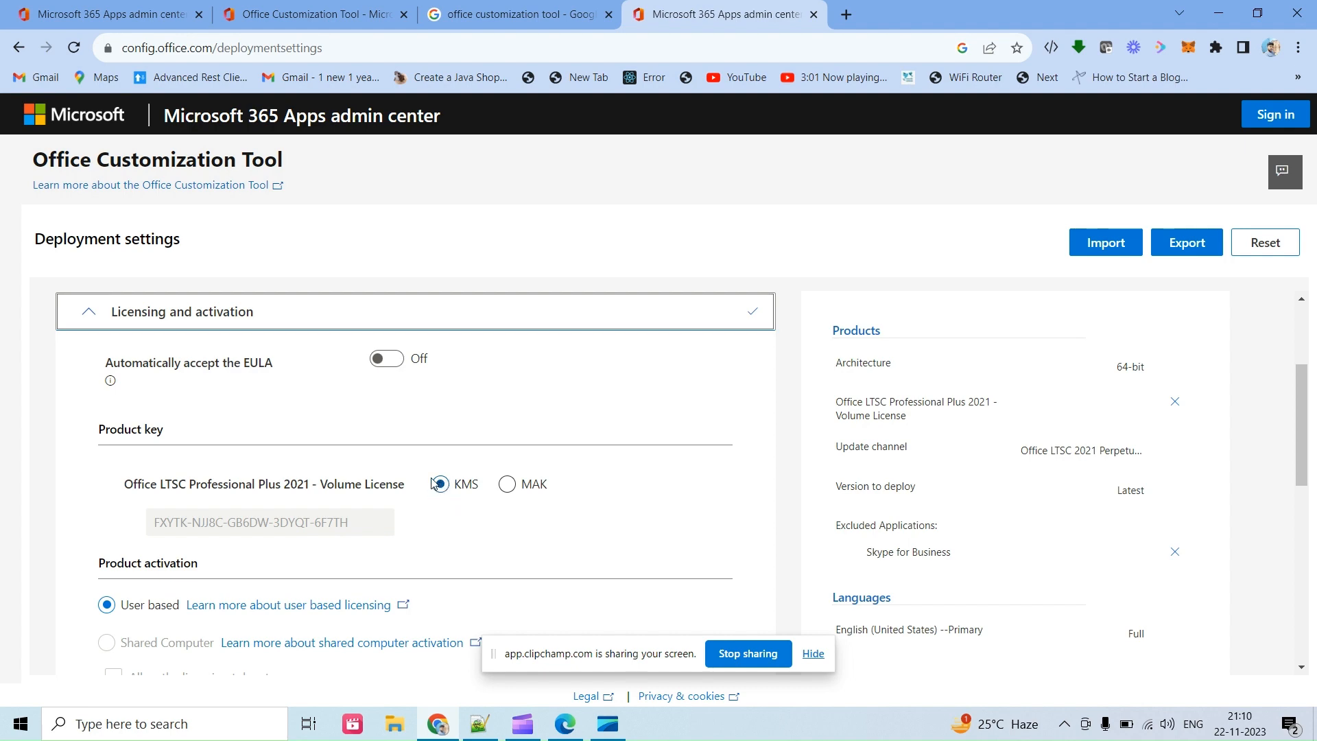
pyautogui.scroll(-2, 258, 546)
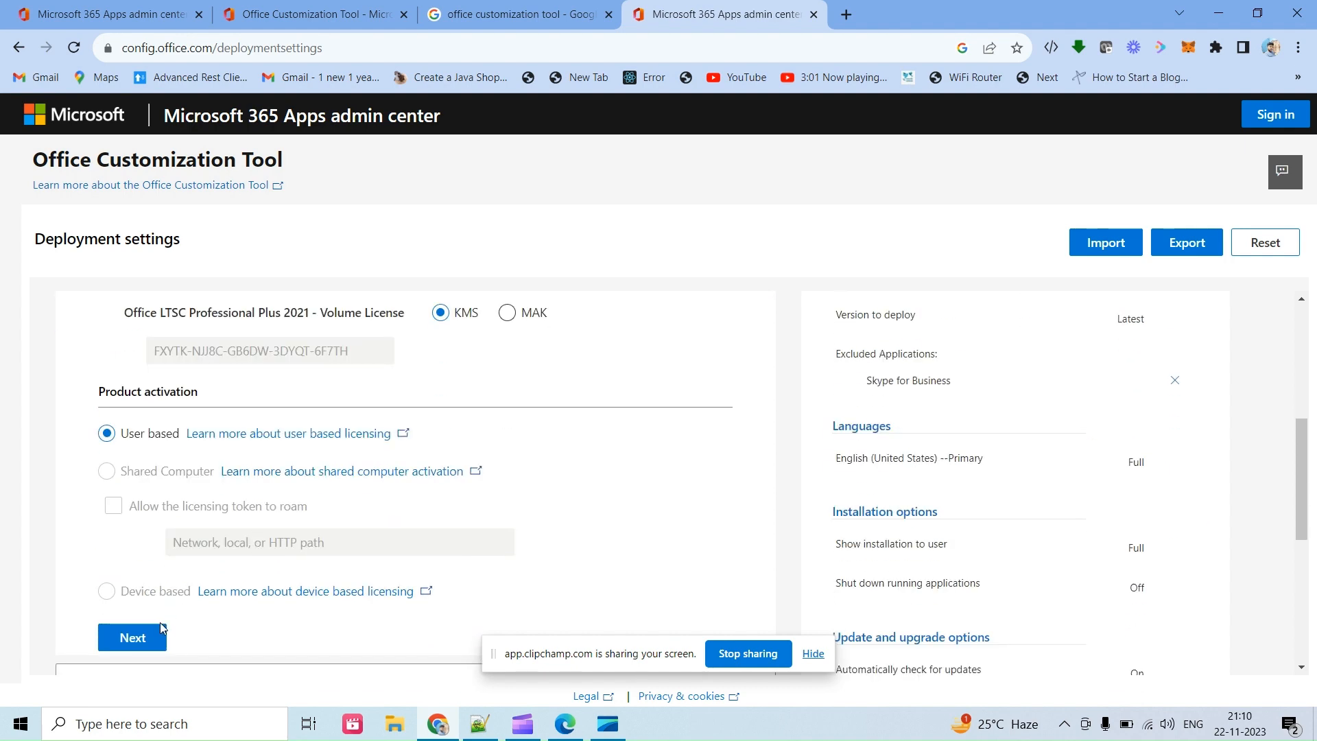
pyautogui.click(130, 638)
pyautogui.scroll(-2, 277, 528)
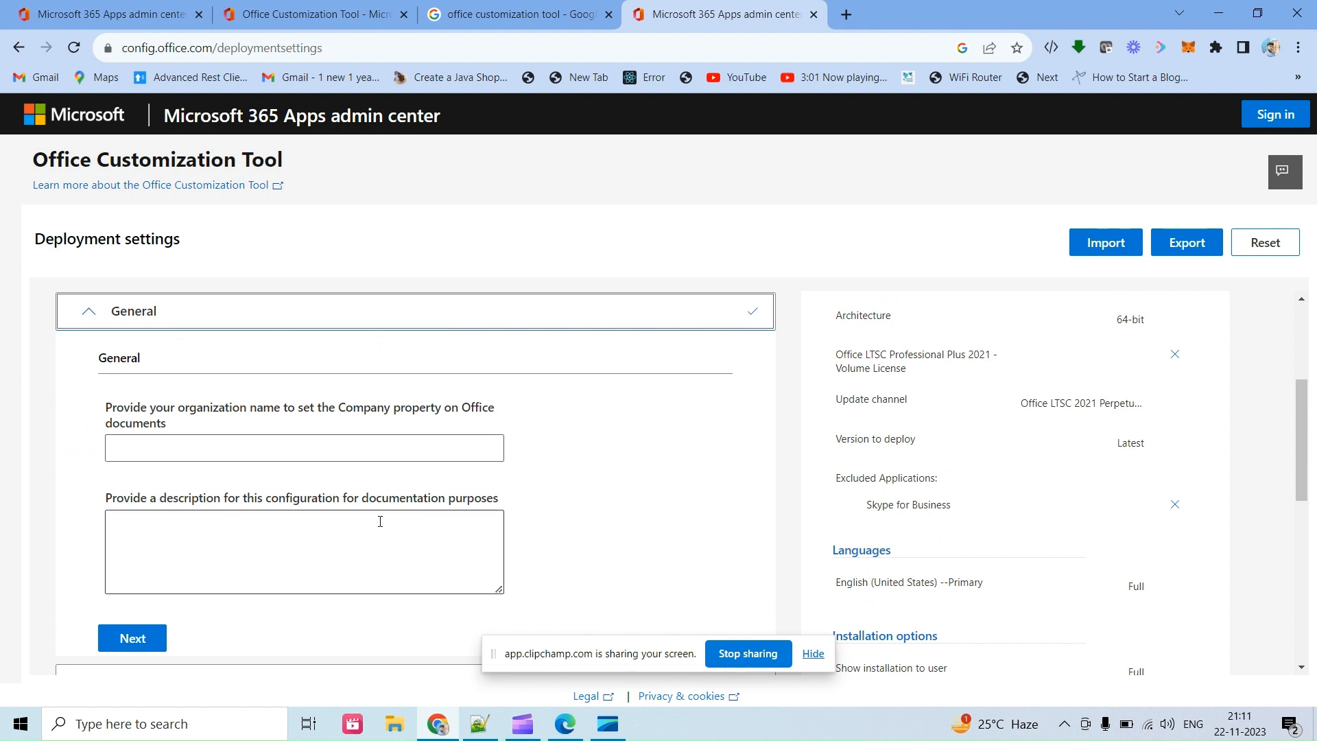
# Leave the organization name and description blank, and finish the configuration with the default application preferences
pyautogui.scroll(-2, 379, 523)
pyautogui.click(142, 472)
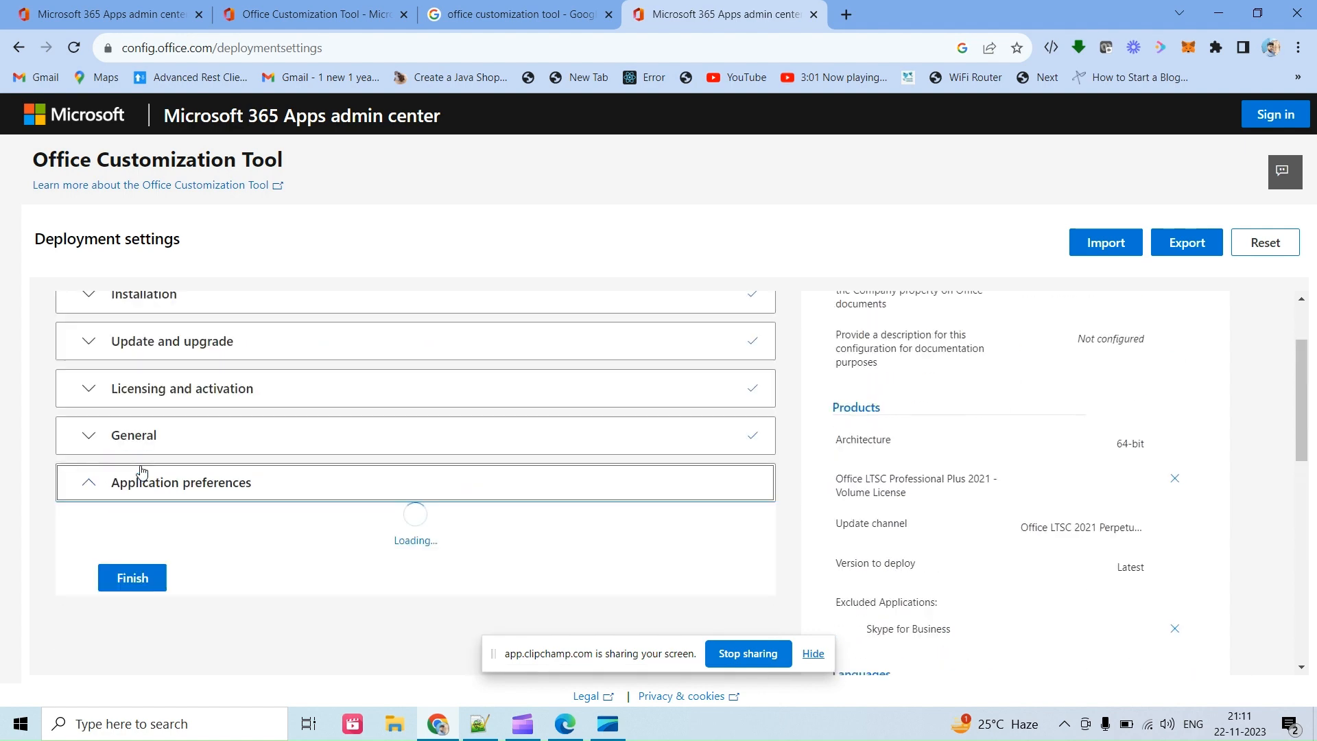
pyautogui.scroll(-5, 280, 504)
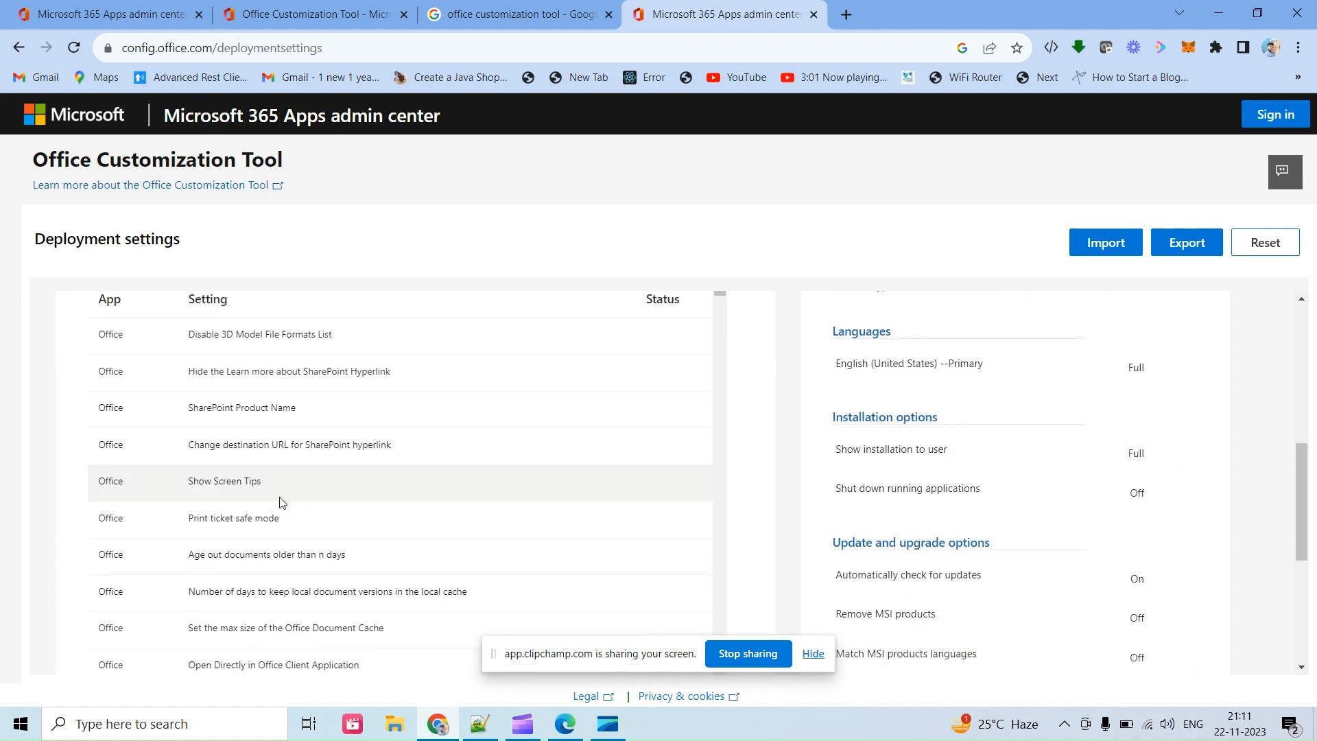
pyautogui.scroll(6, 281, 502)
pyautogui.scroll(-10, 280, 503)
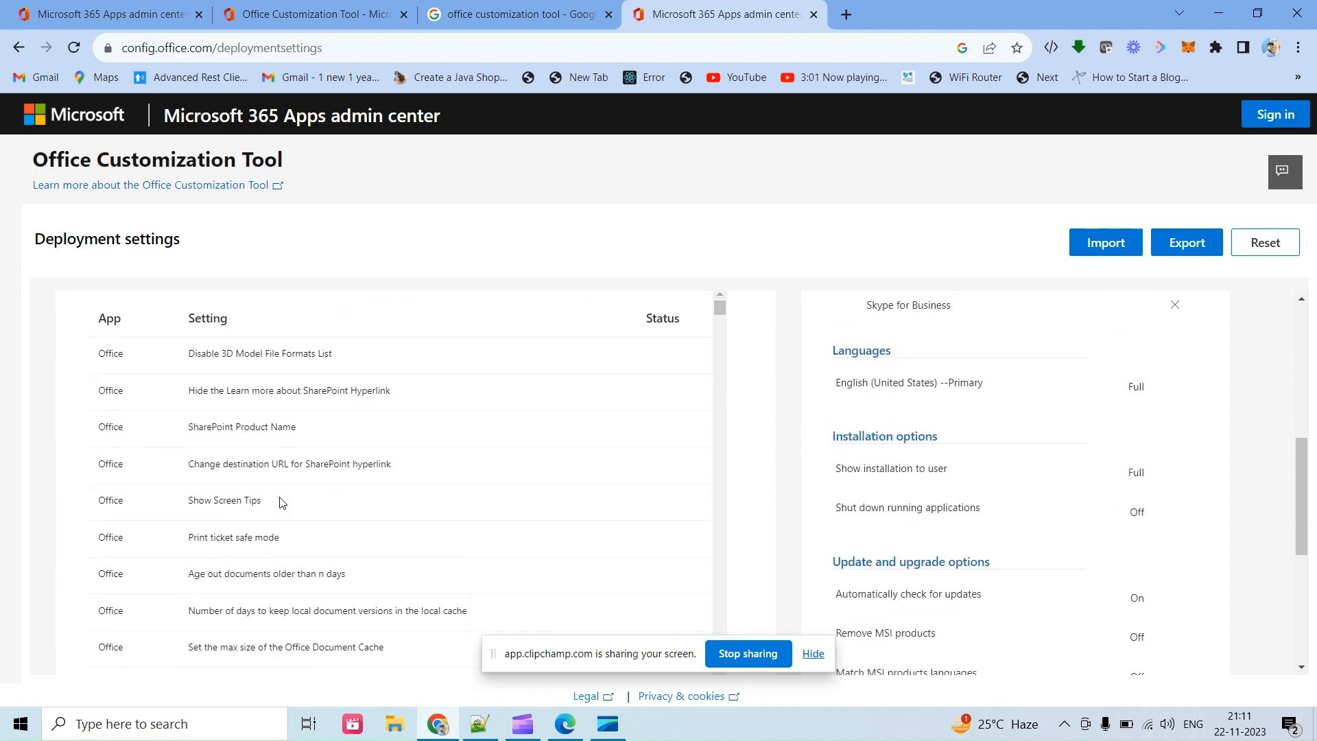
pyautogui.scroll(8, 281, 504)
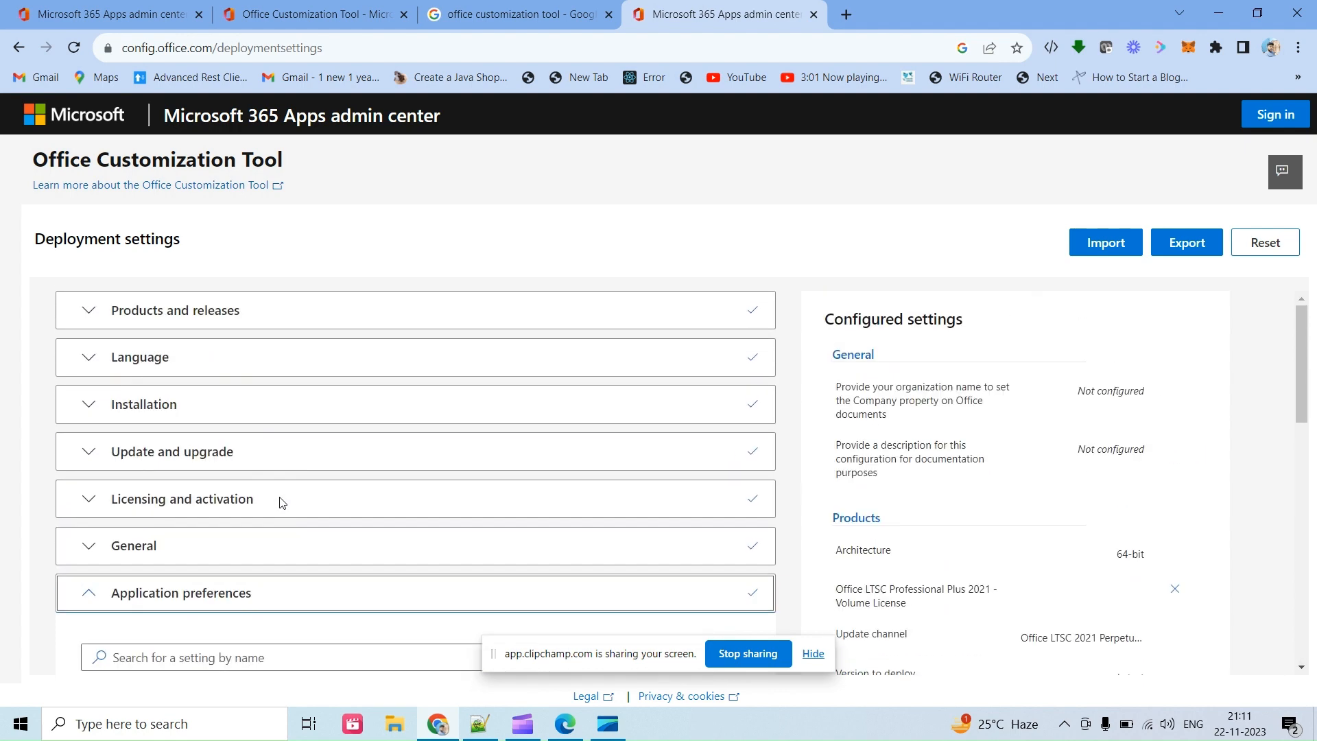
pyautogui.scroll(-4, 280, 504)
pyautogui.scroll(-10, 280, 502)
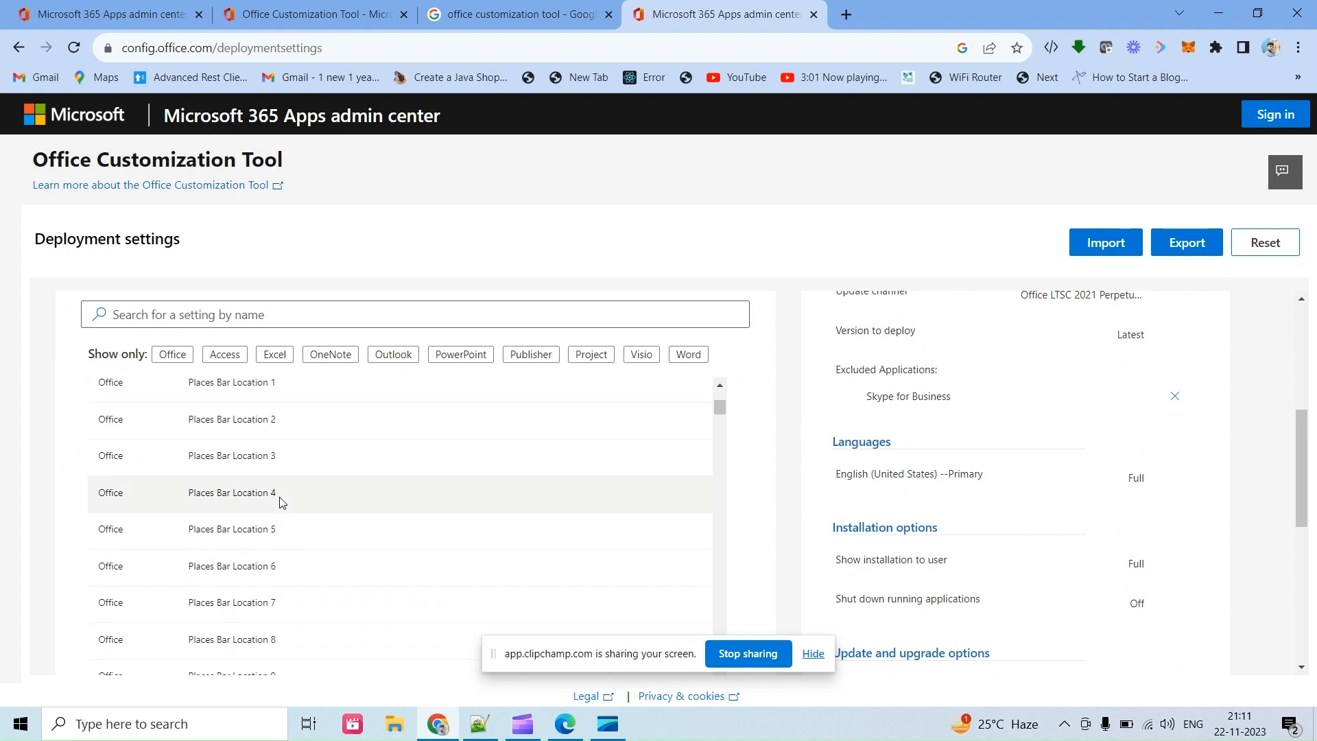
pyautogui.scroll(-15, 280, 503)
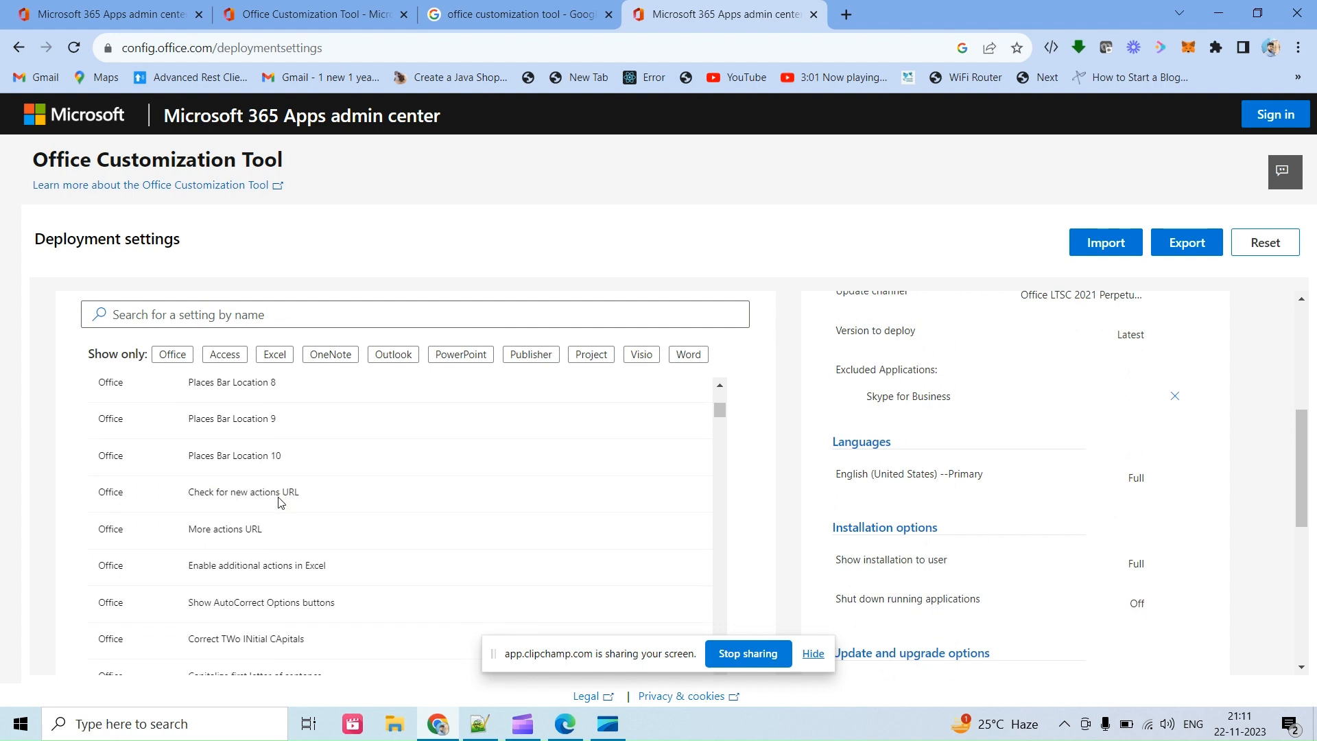
pyautogui.scroll(-5, 281, 503)
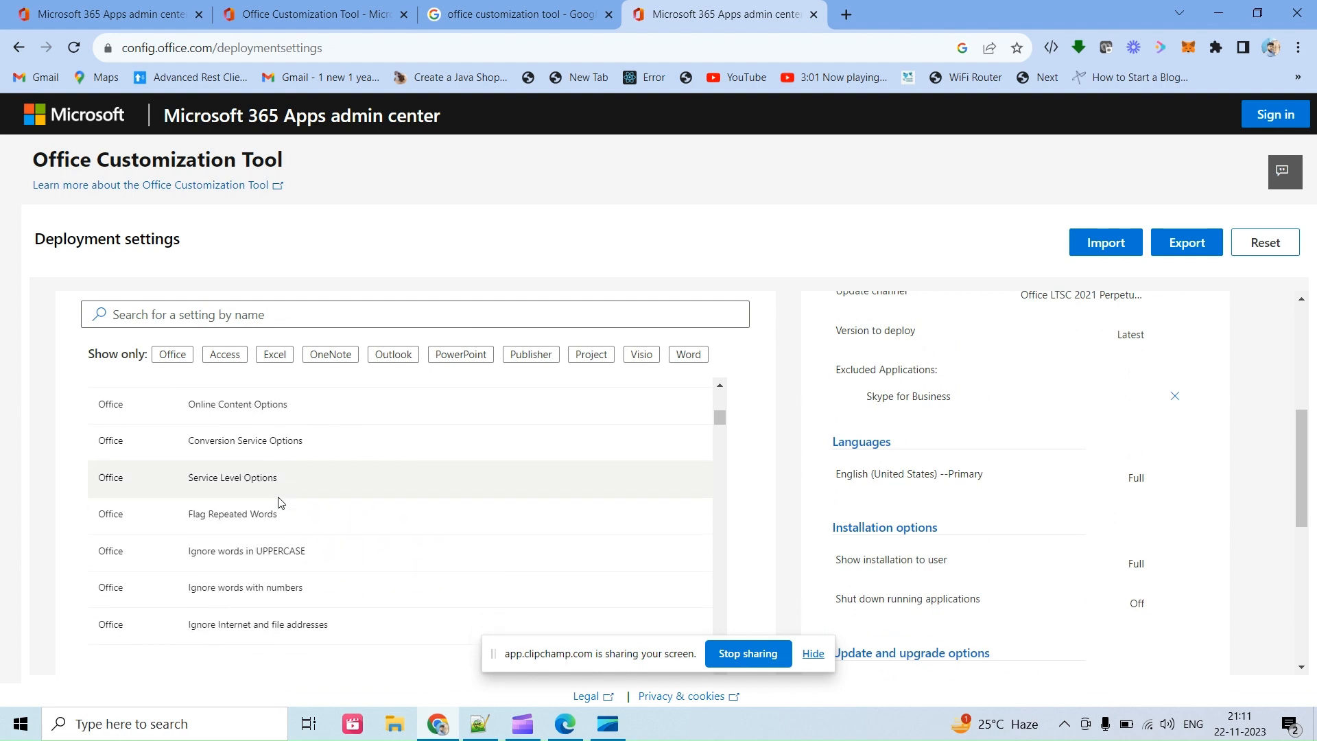
pyautogui.scroll(-6, 774, 536)
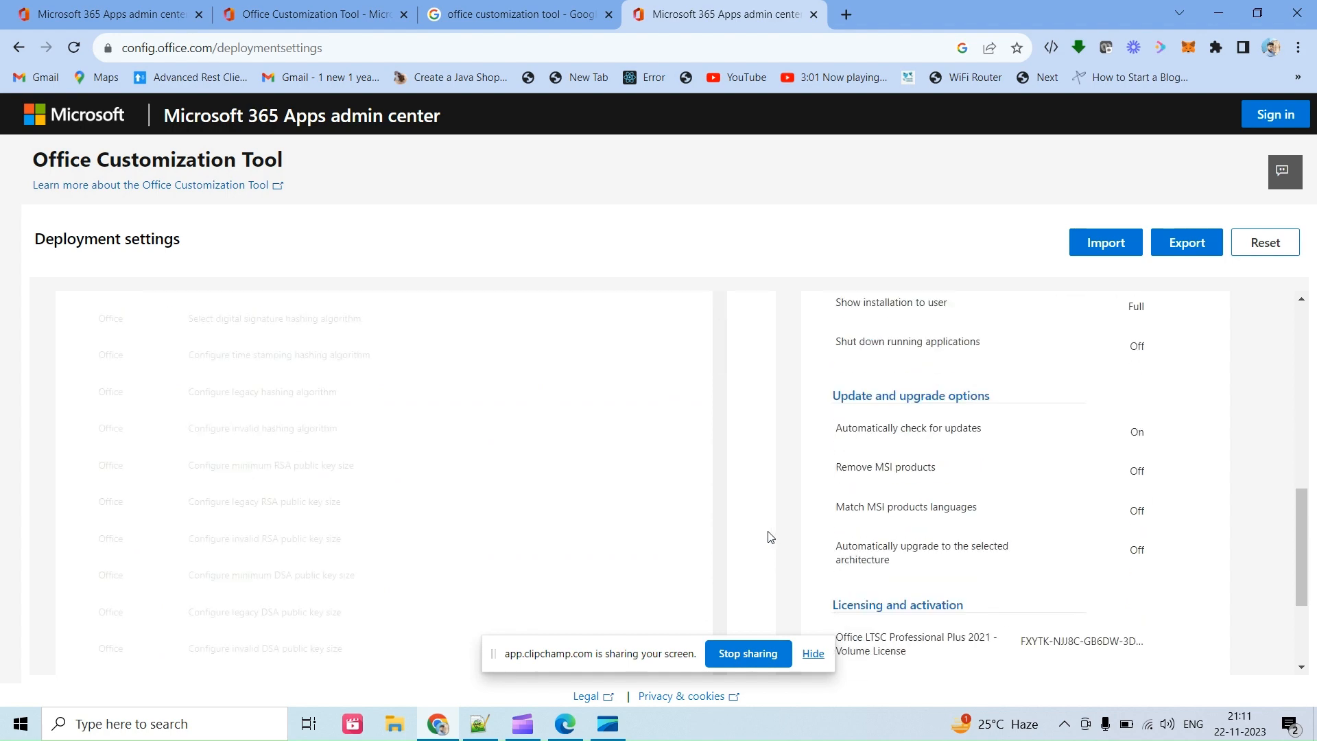
pyautogui.click(113, 662)
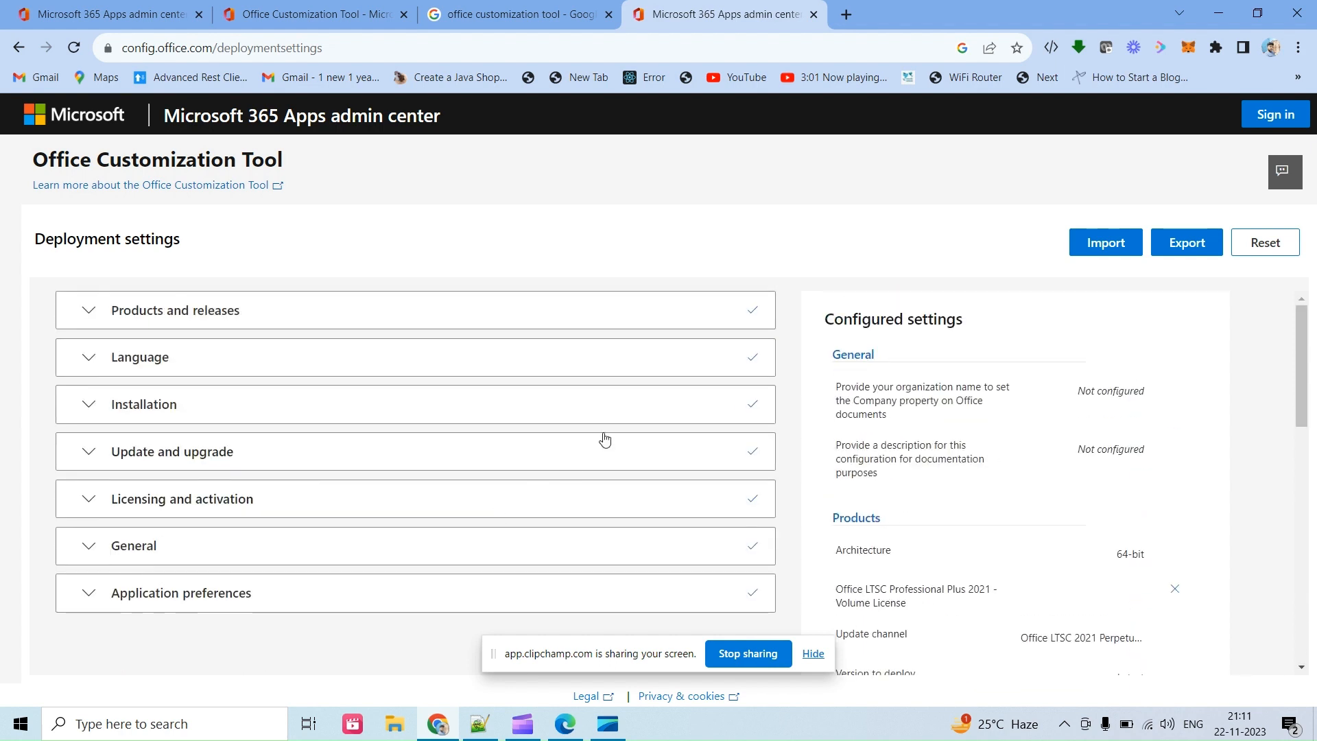
# Start exporting the configuration with Office Open XML formats as the default file format
pyautogui.click(1175, 242)
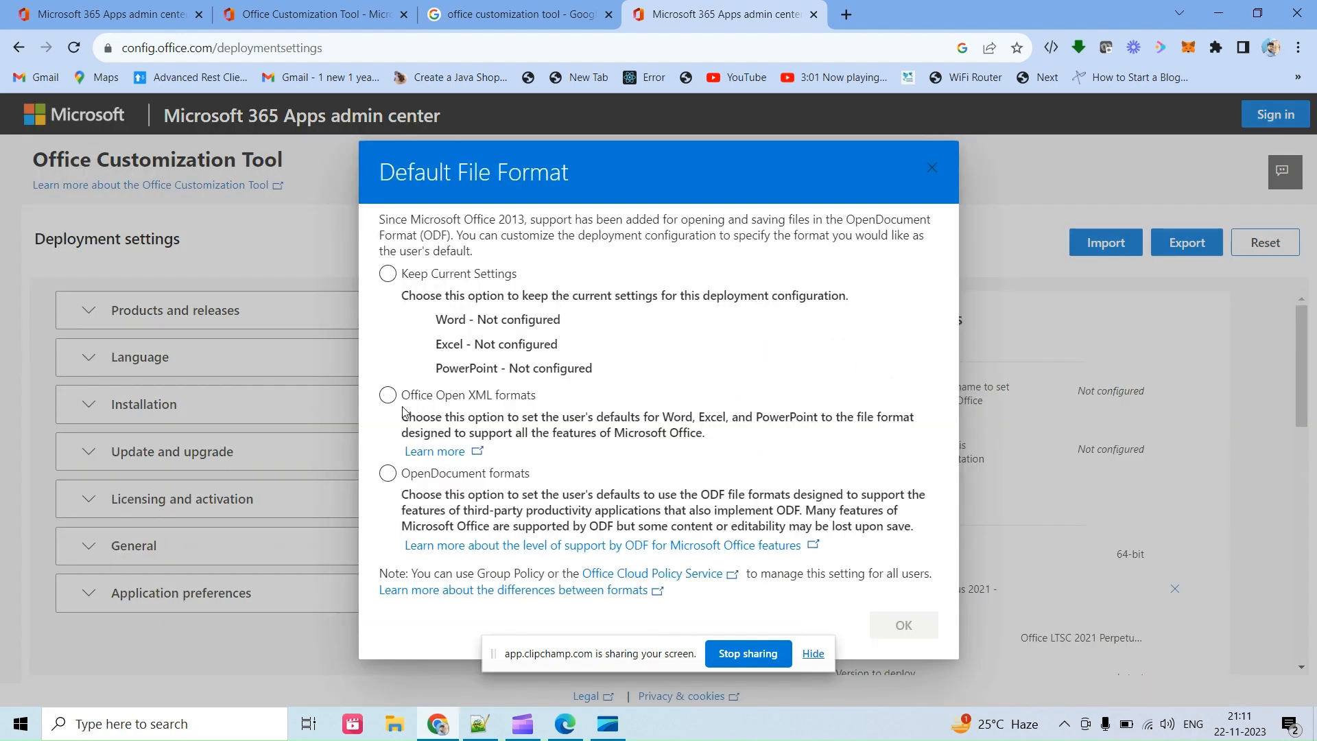
pyautogui.click(388, 396)
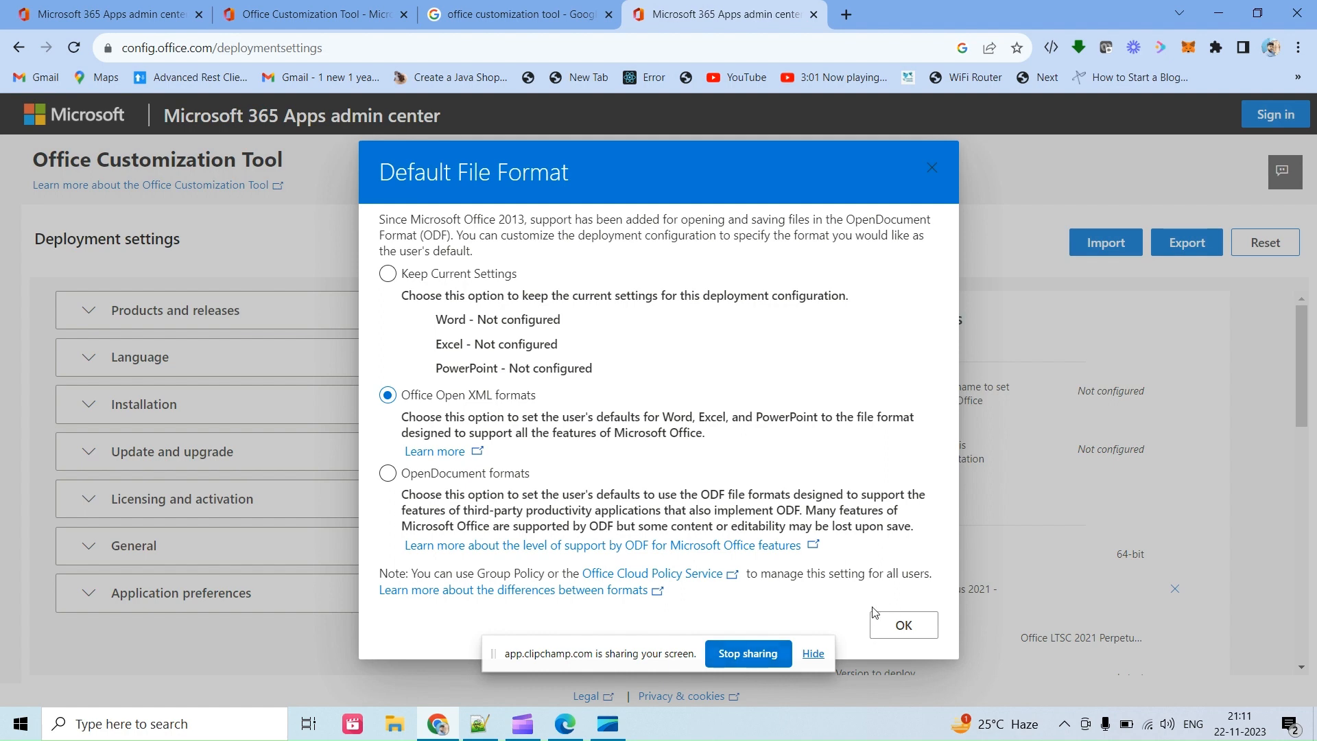
pyautogui.moveTo(590, 661); pyautogui.dragTo(568, 705)
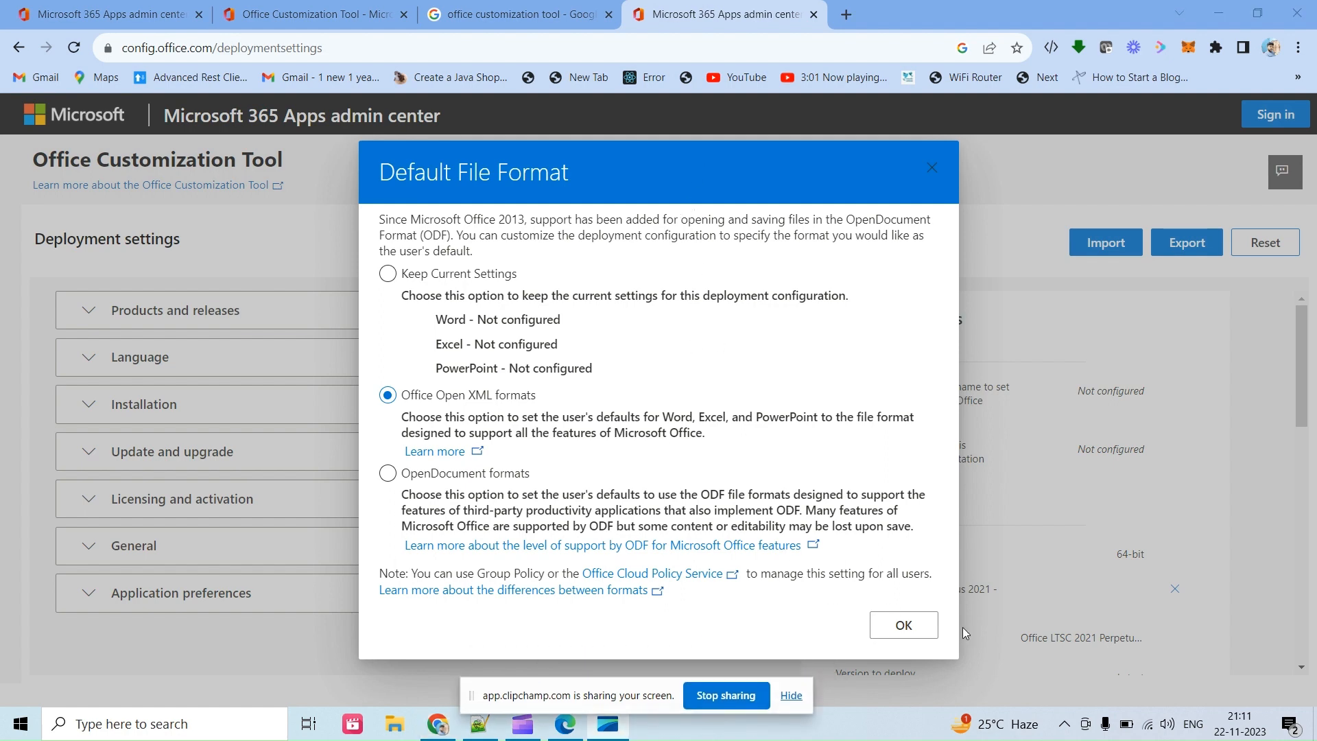
pyautogui.click(903, 624)
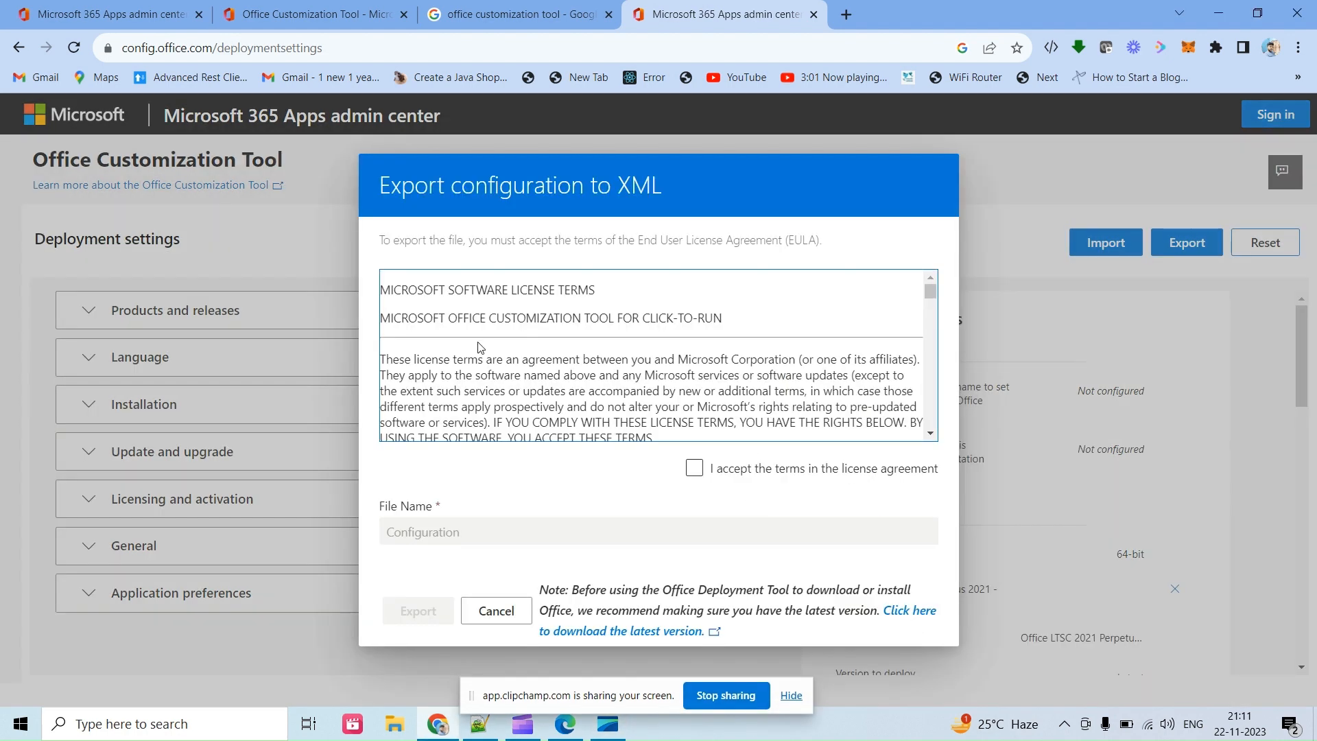
# Accept the license agreement terms and export the configuration to XML with the file name Configuration
pyautogui.scroll(-20, 505, 373)
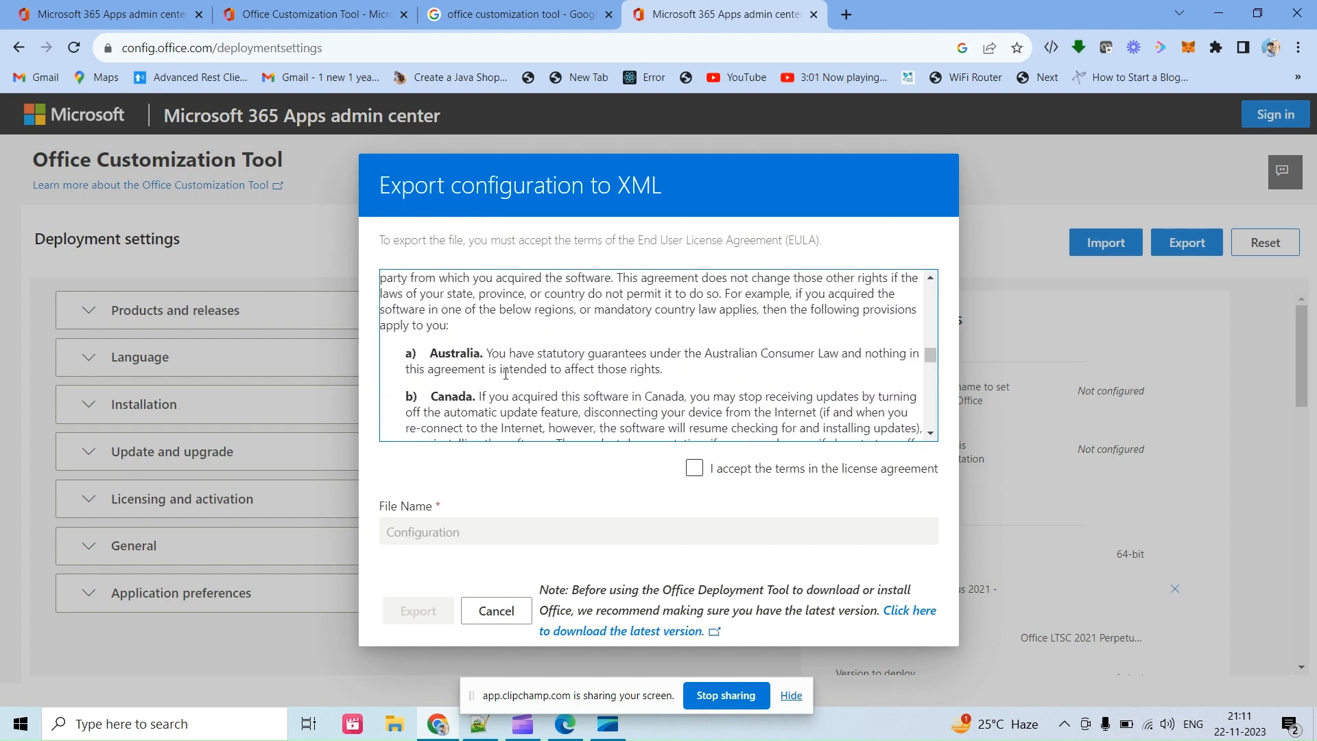
pyautogui.click(717, 472)
pyautogui.click(694, 470)
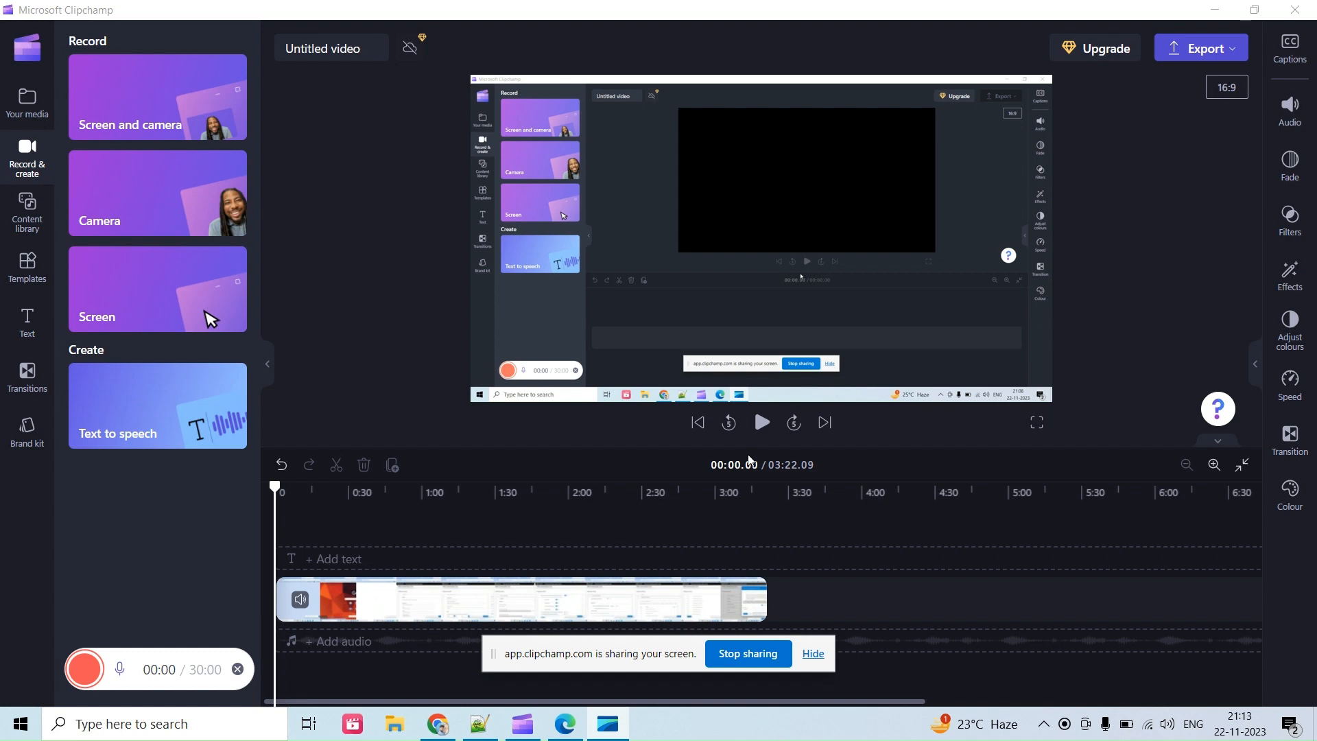
pyautogui.click(1218, 6)
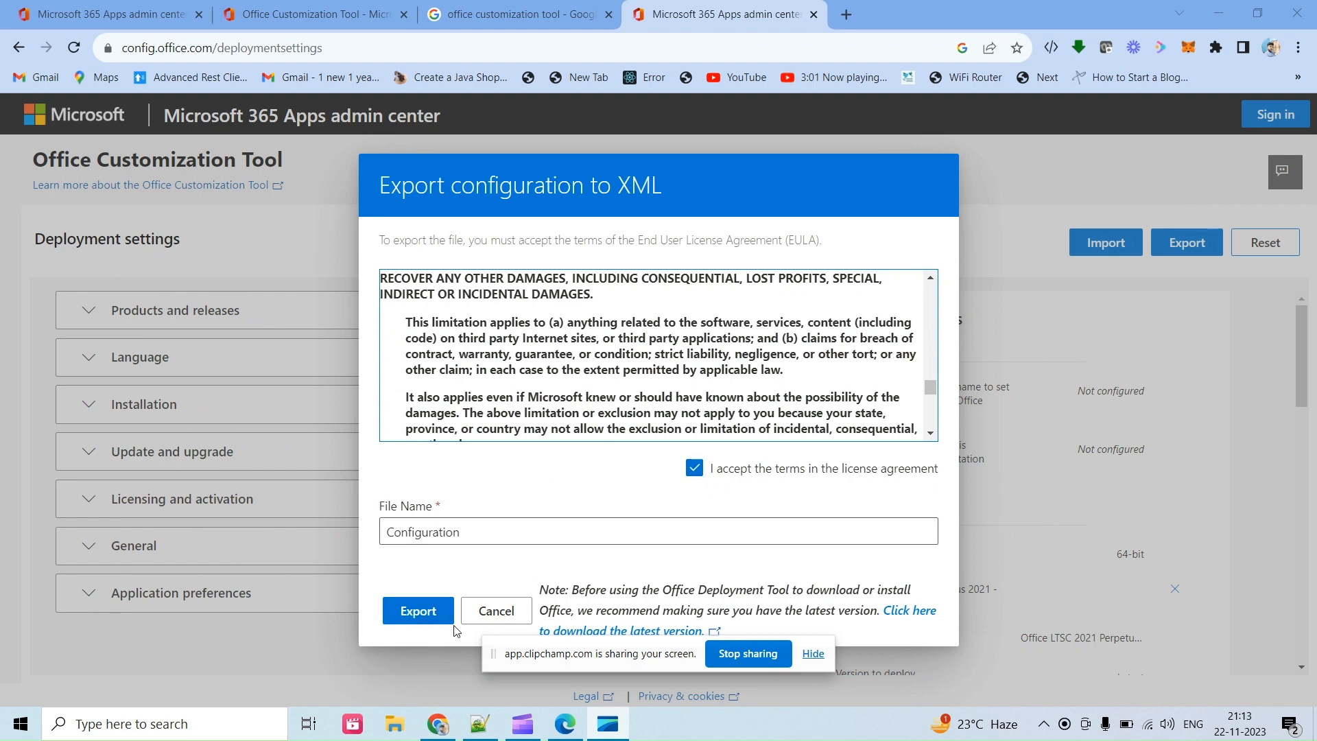
pyautogui.click(416, 611)
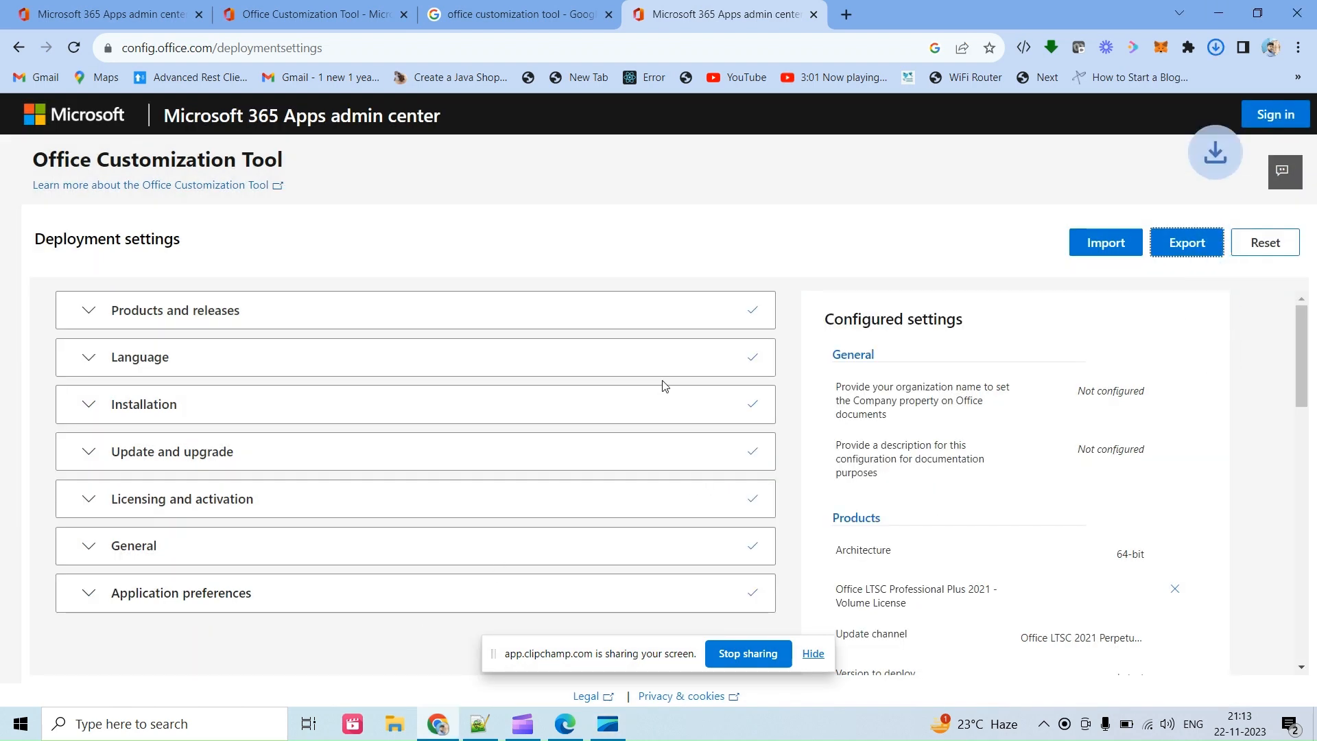
# Show the downloaded Configuration.xml file in its folder
pyautogui.click(1219, 55)
pyautogui.click(1178, 118)
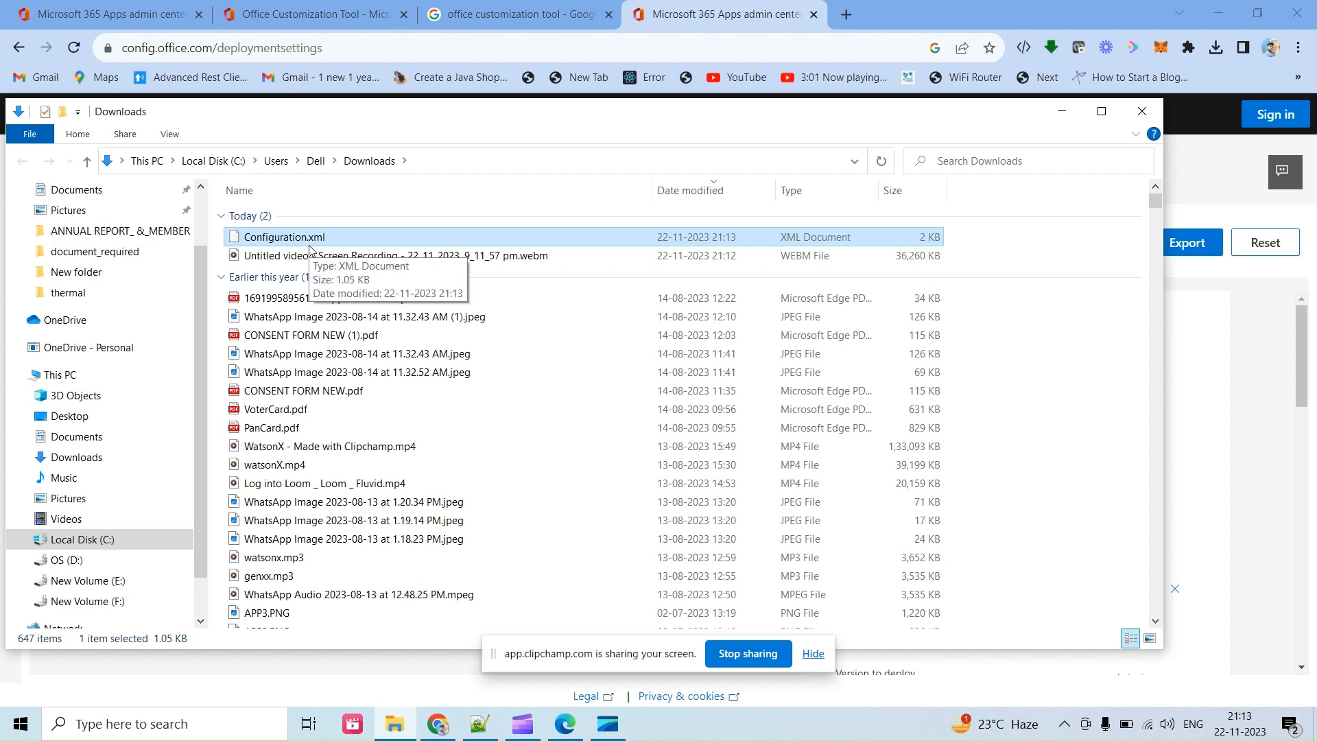
pyautogui.click(493, 658)
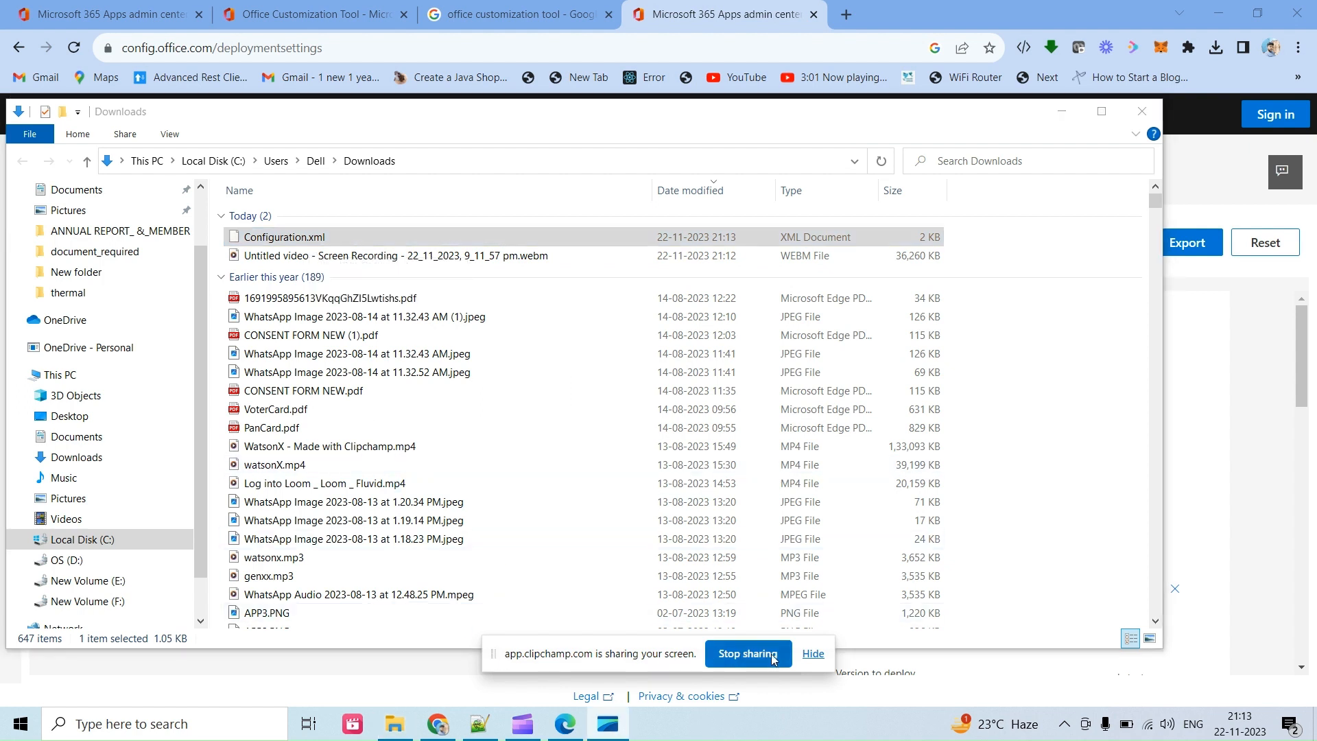
pyautogui.click(531, 732)
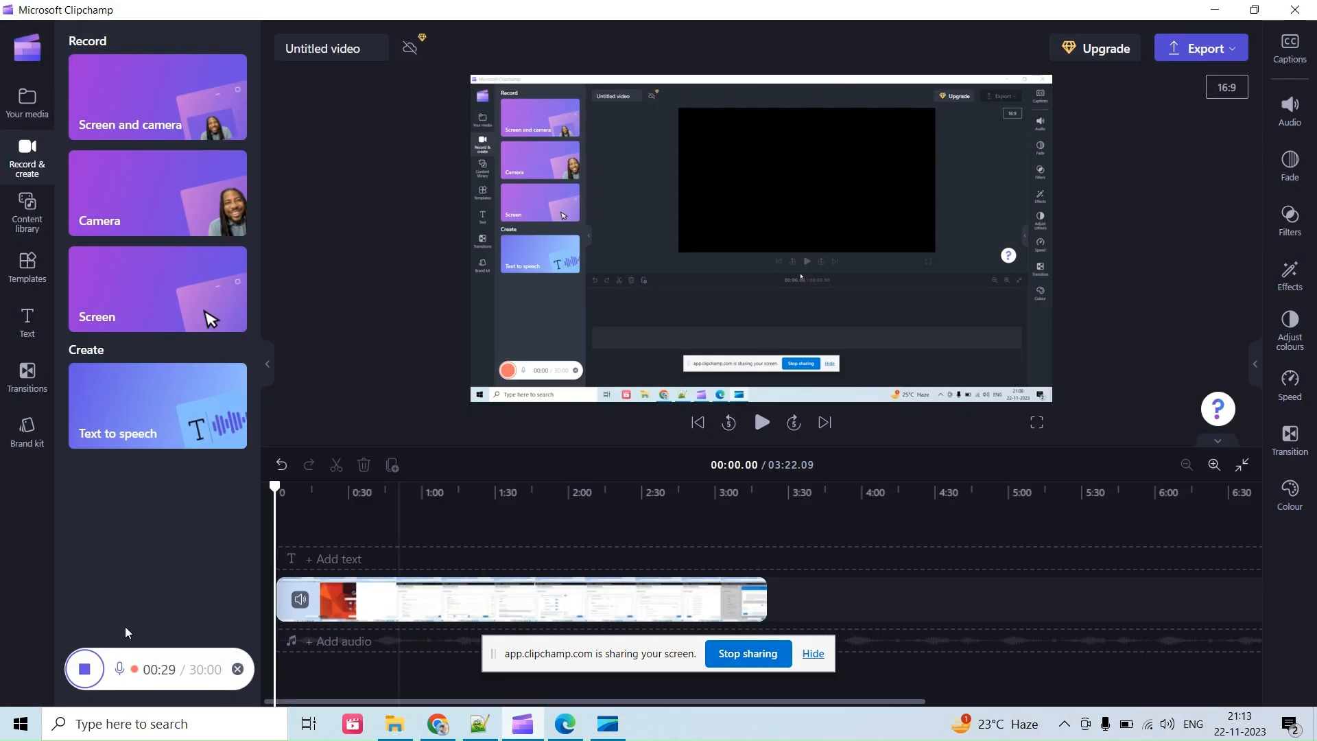
pyautogui.click(85, 669)
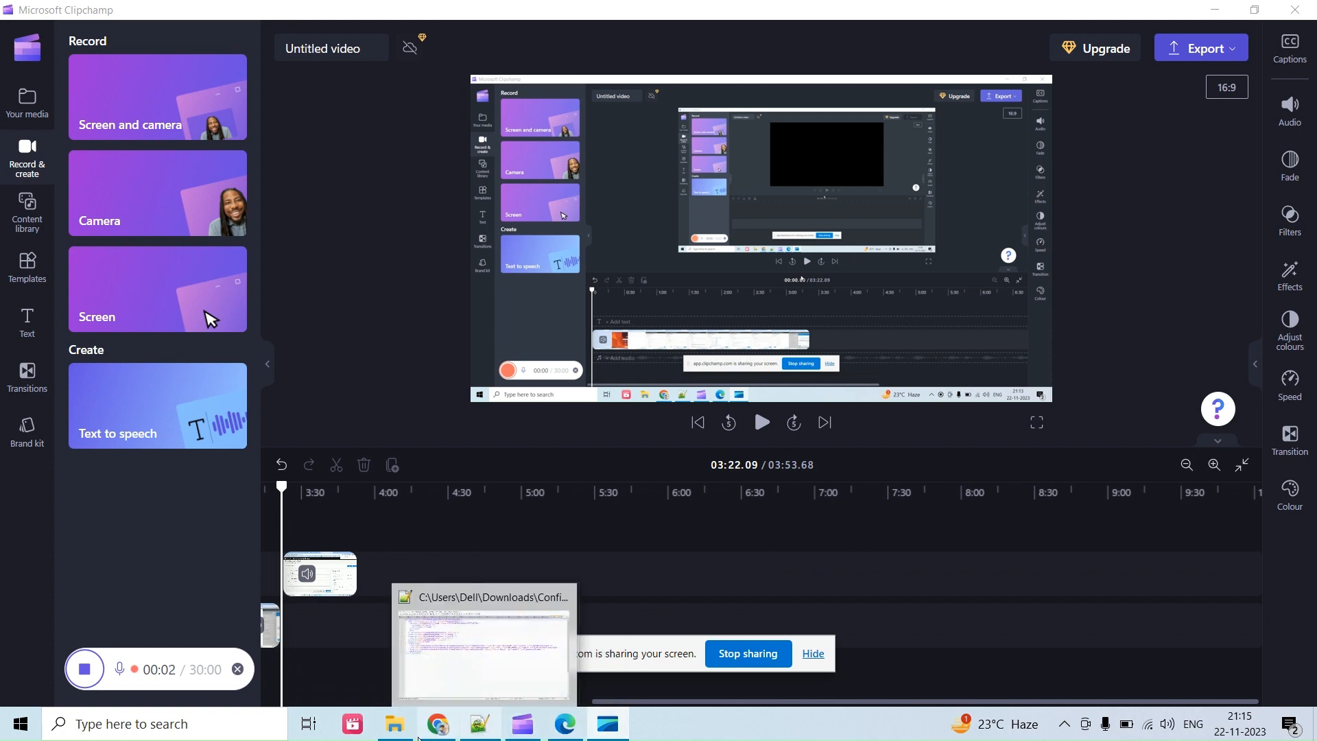
# Check the exported Configuration.xml in the Downloads folder and view its contents in Notepad++
pyautogui.click(392, 725)
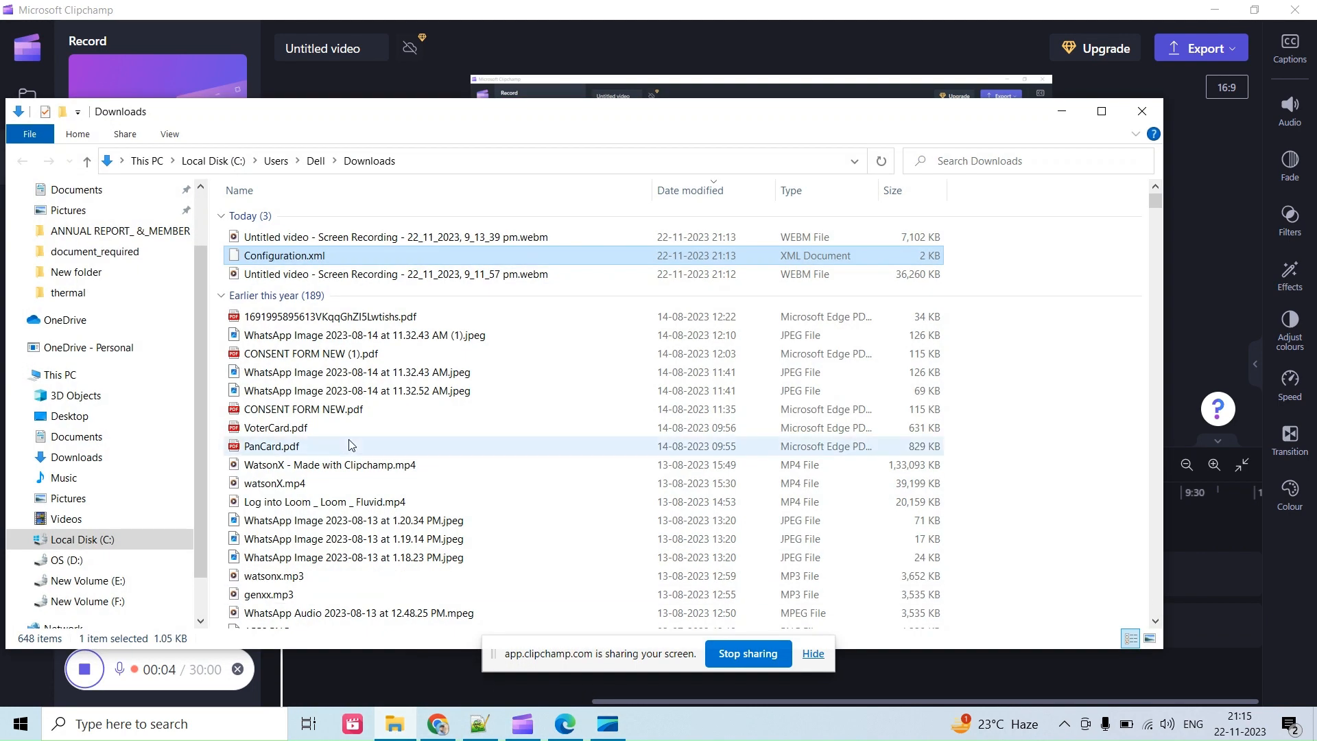
pyautogui.click(1062, 111)
pyautogui.click(478, 728)
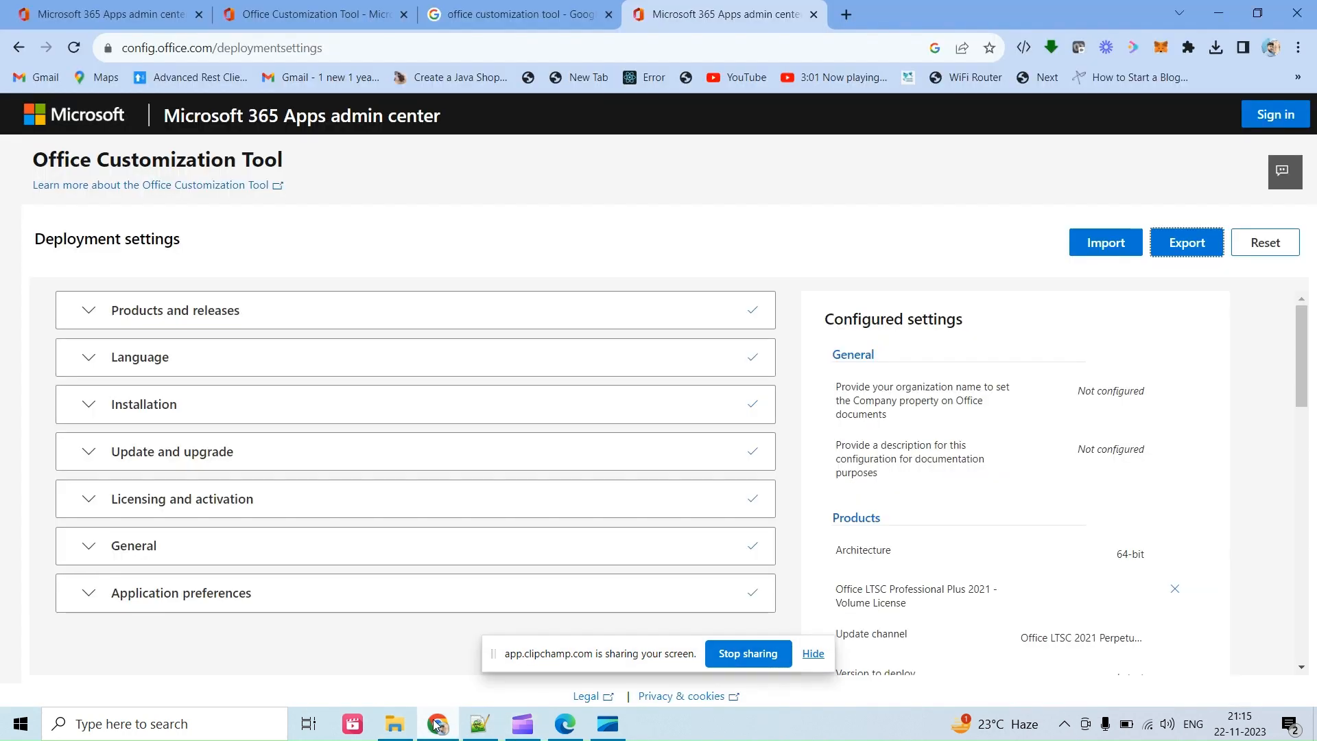
pyautogui.click(487, 734)
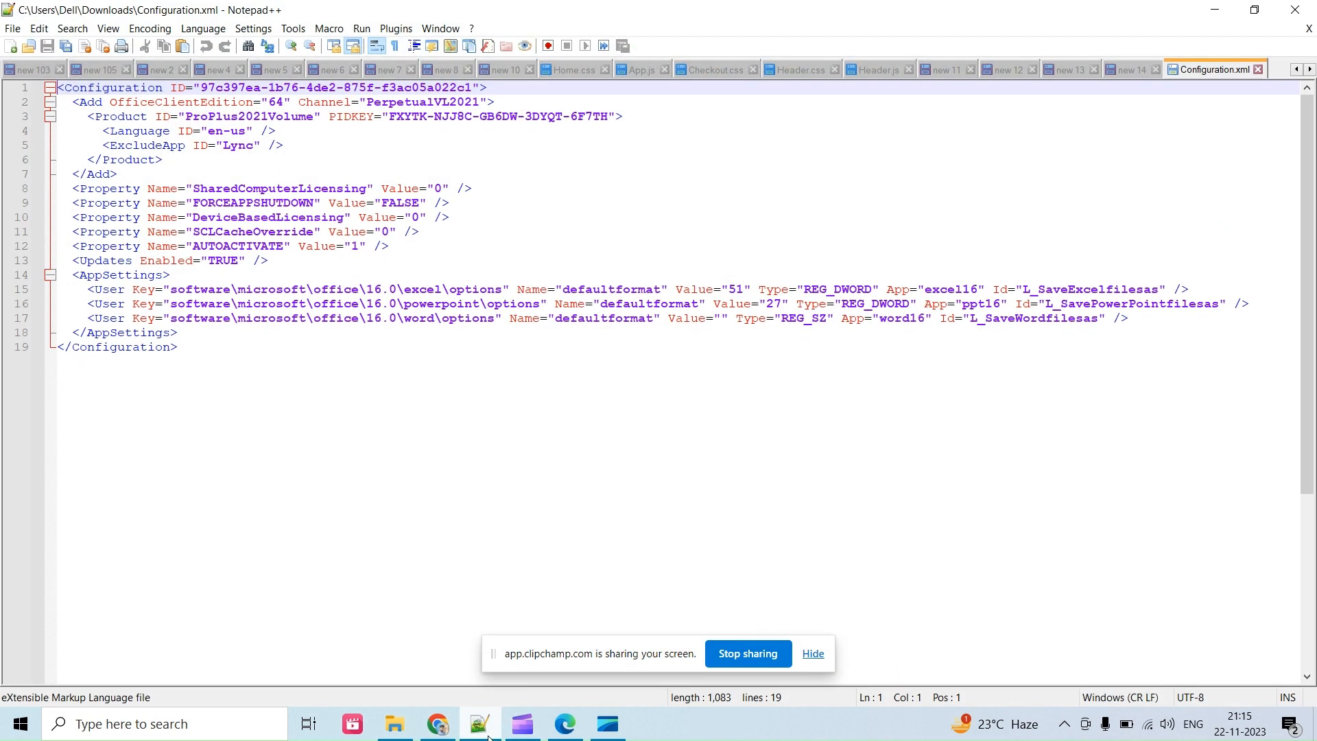
# Switch back to Chrome and open google.com in a new tab
pyautogui.click(425, 735)
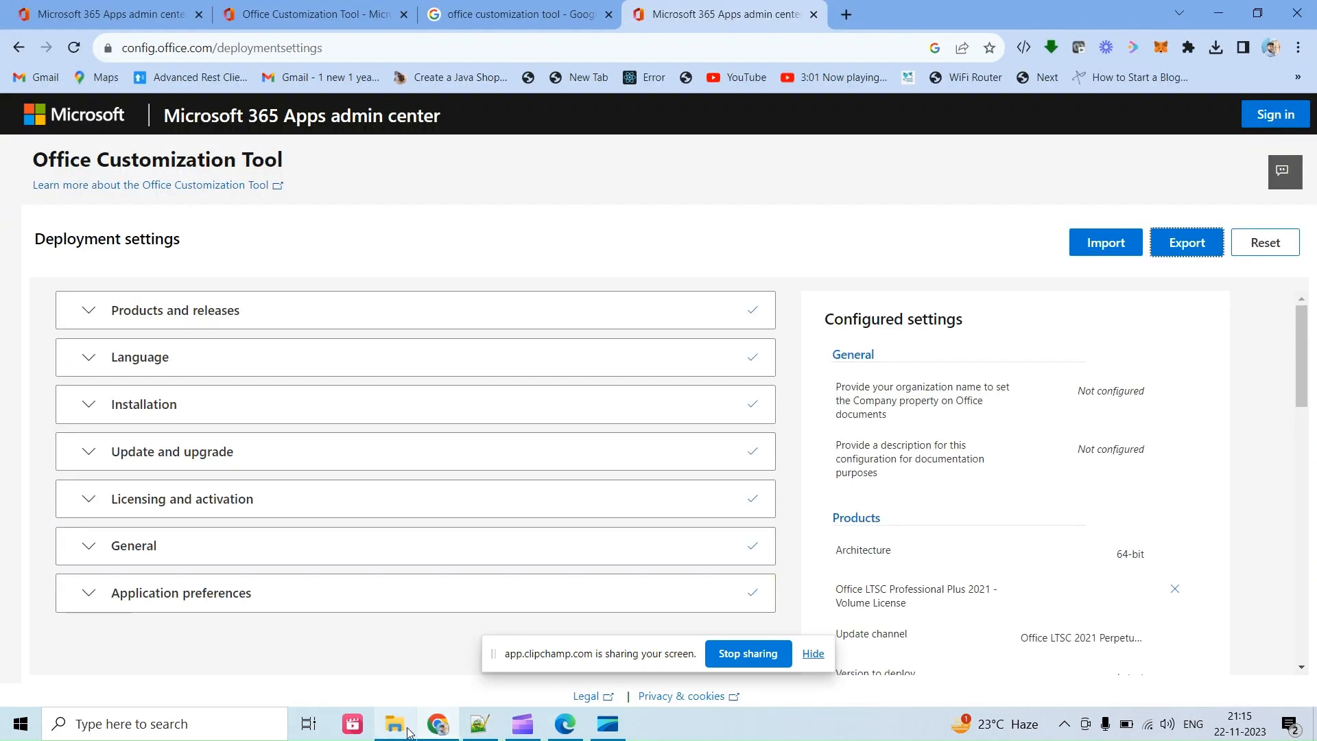
pyautogui.click(433, 727)
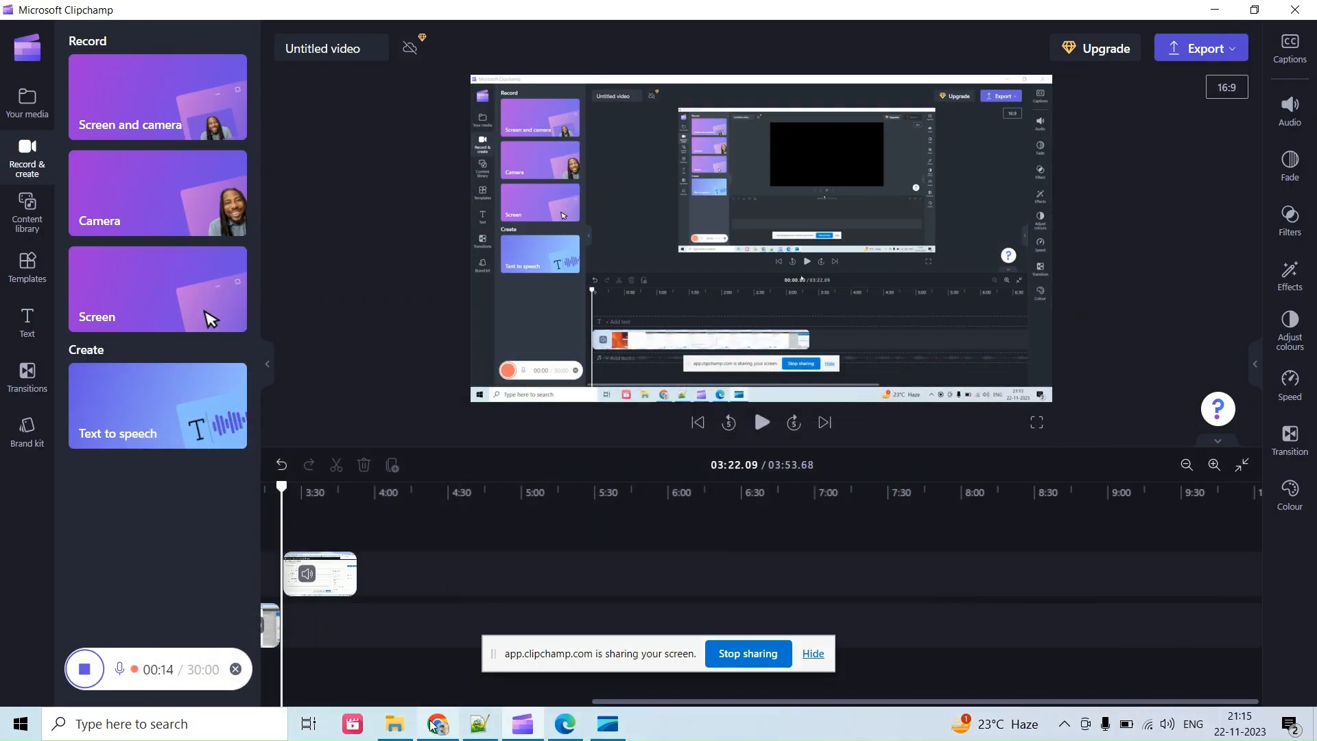
pyautogui.click(434, 726)
pyautogui.click(847, 15)
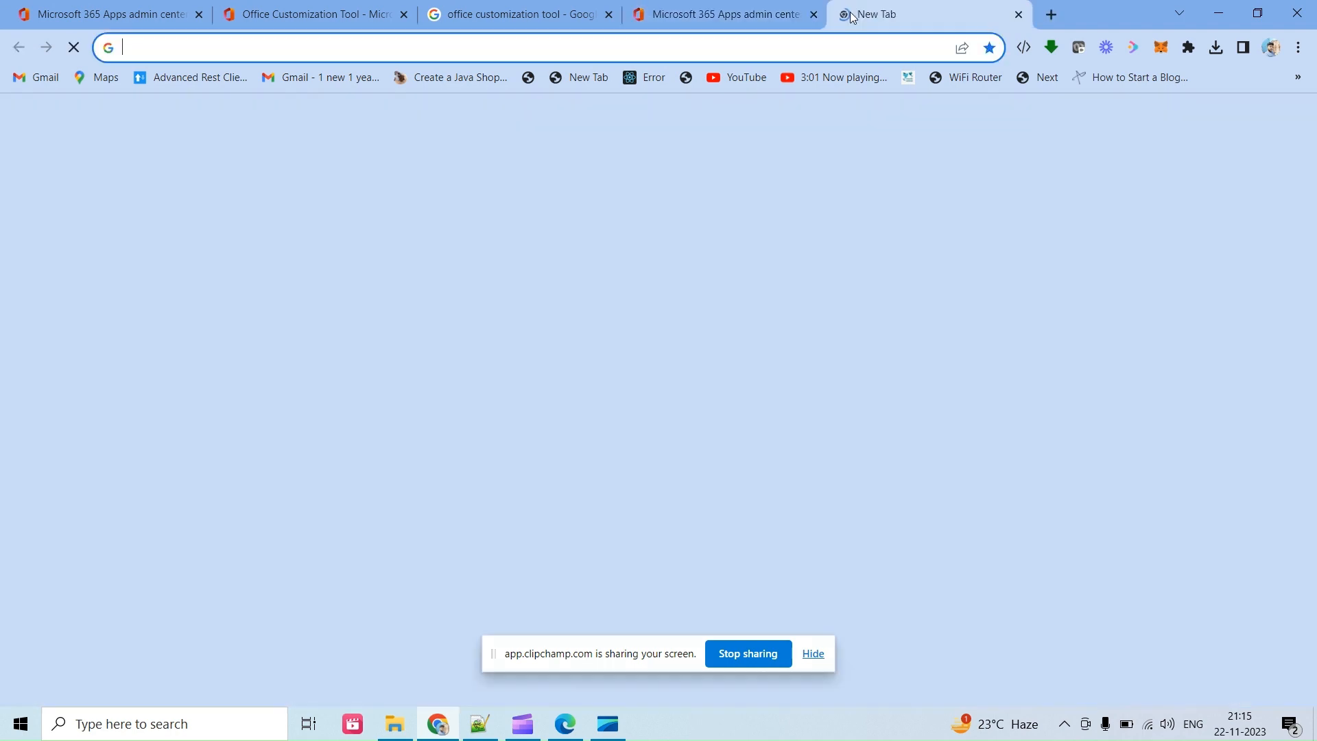
pyautogui.write('h')
pyautogui.press('BackSpace')
pyautogui.press('BackSpace')
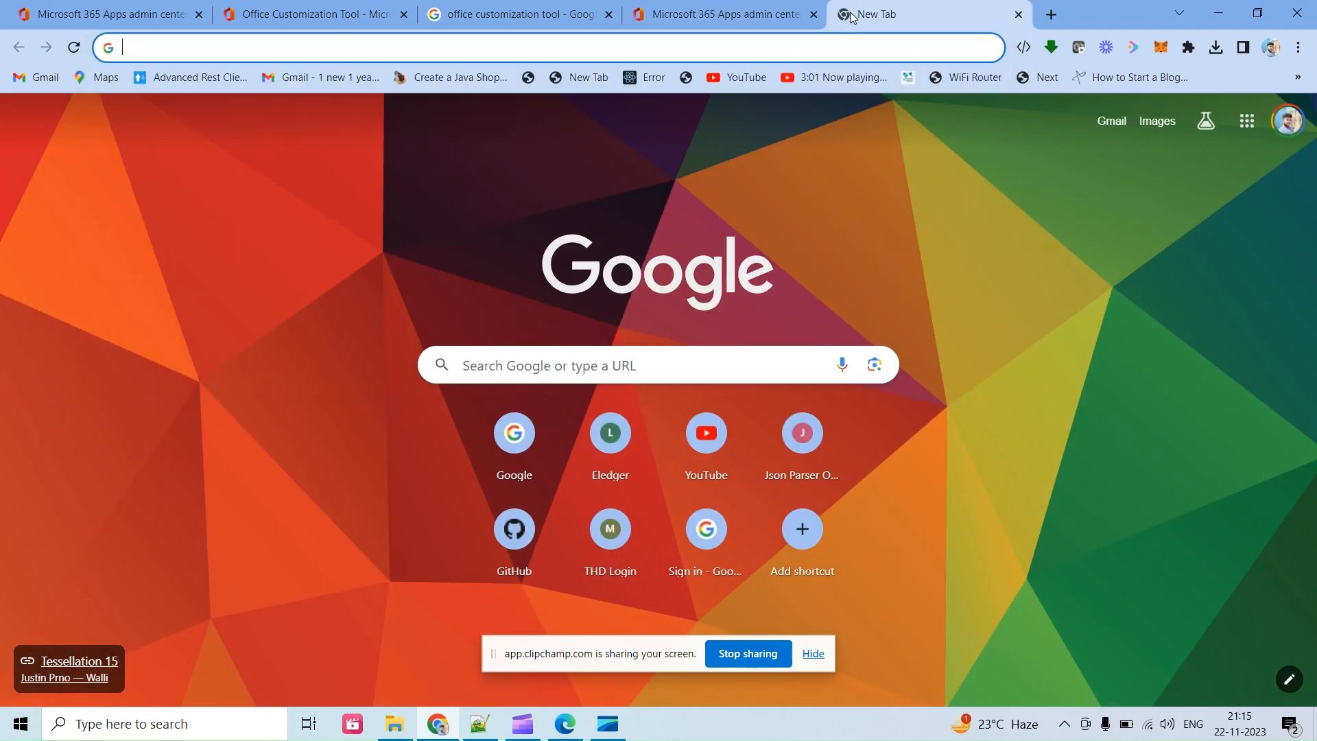
pyautogui.write('google')
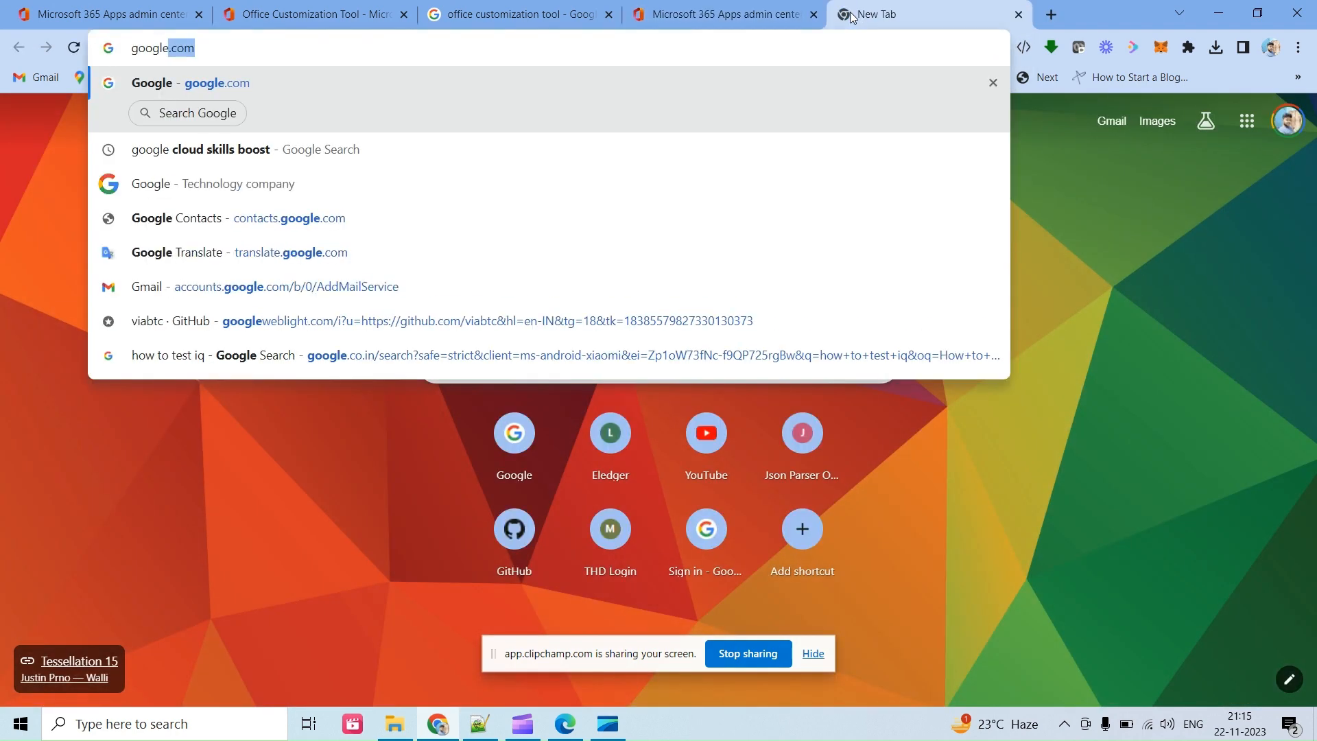
pyautogui.press('Return')
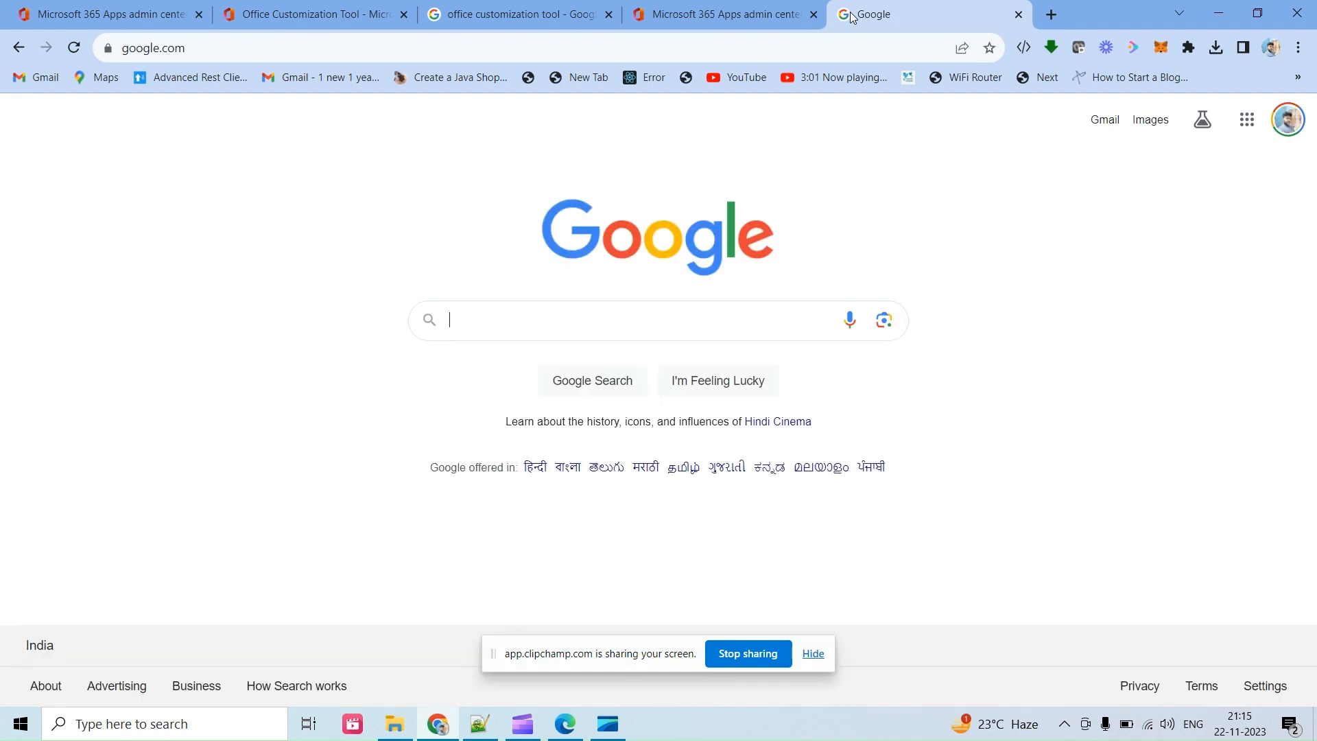
# Search Google for "office deployment tool" and open Microsoft's official download page for the Office Deployment Tool
pyautogui.write('offic')
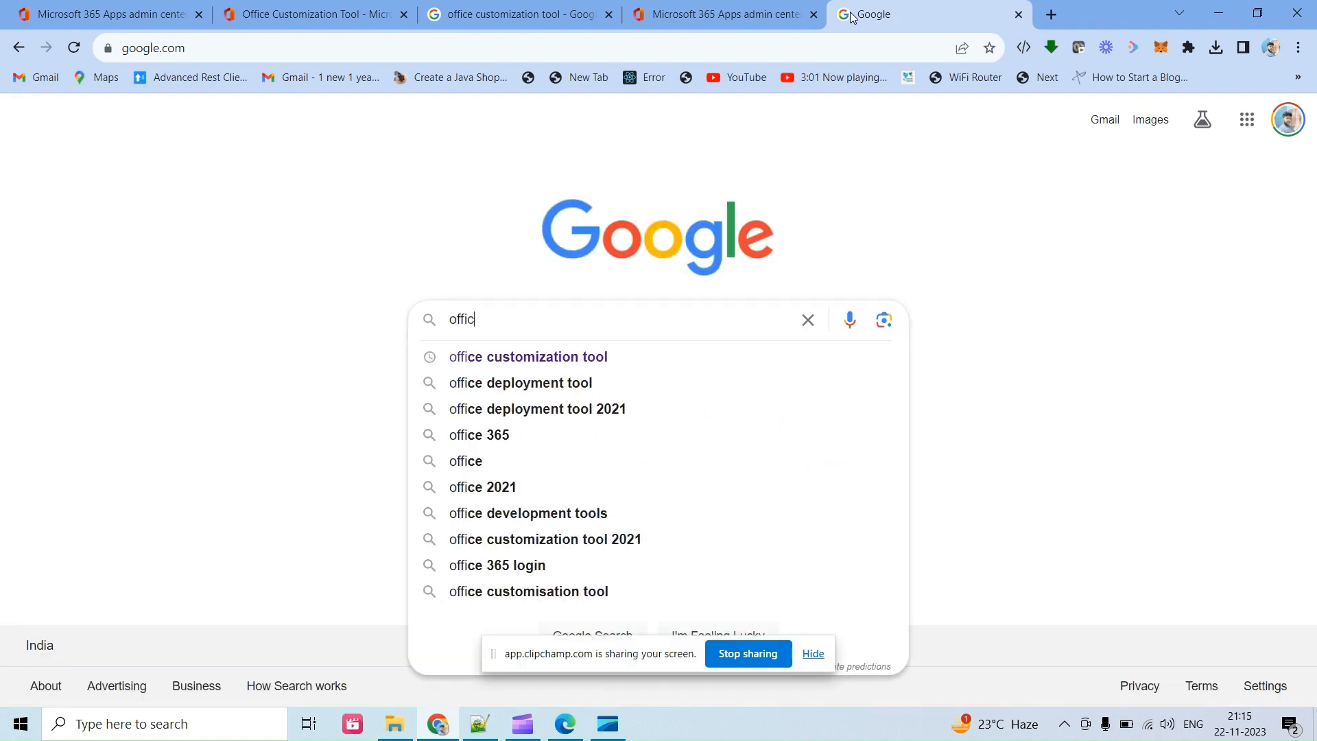
pyautogui.write('e deploymen')
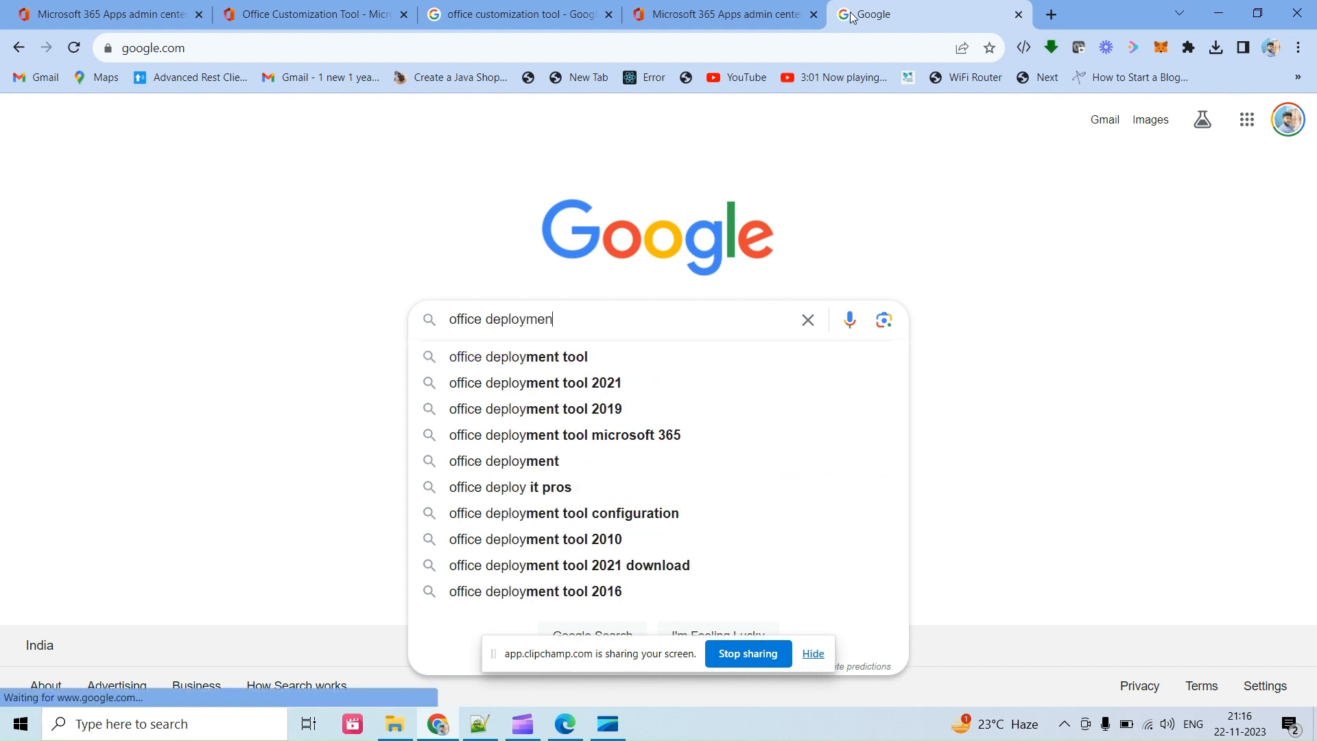
pyautogui.write('t tool')
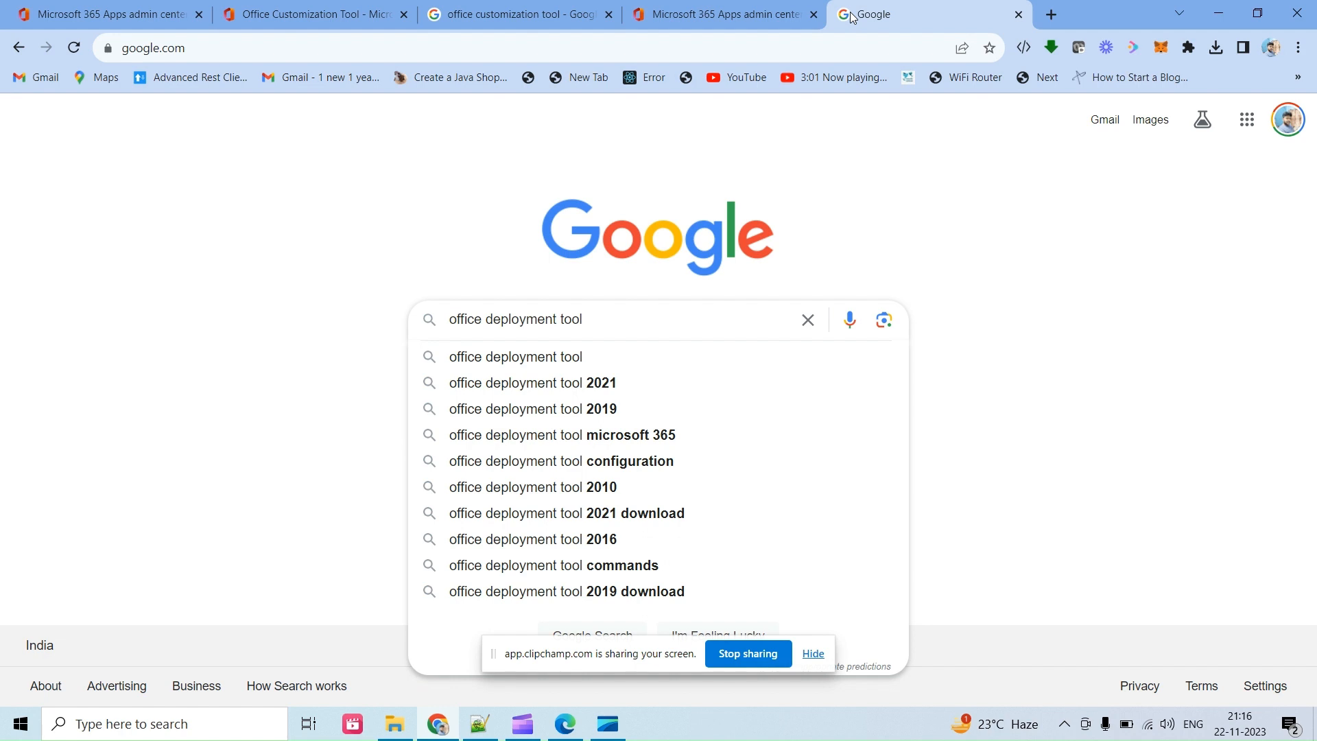
pyautogui.press('Return')
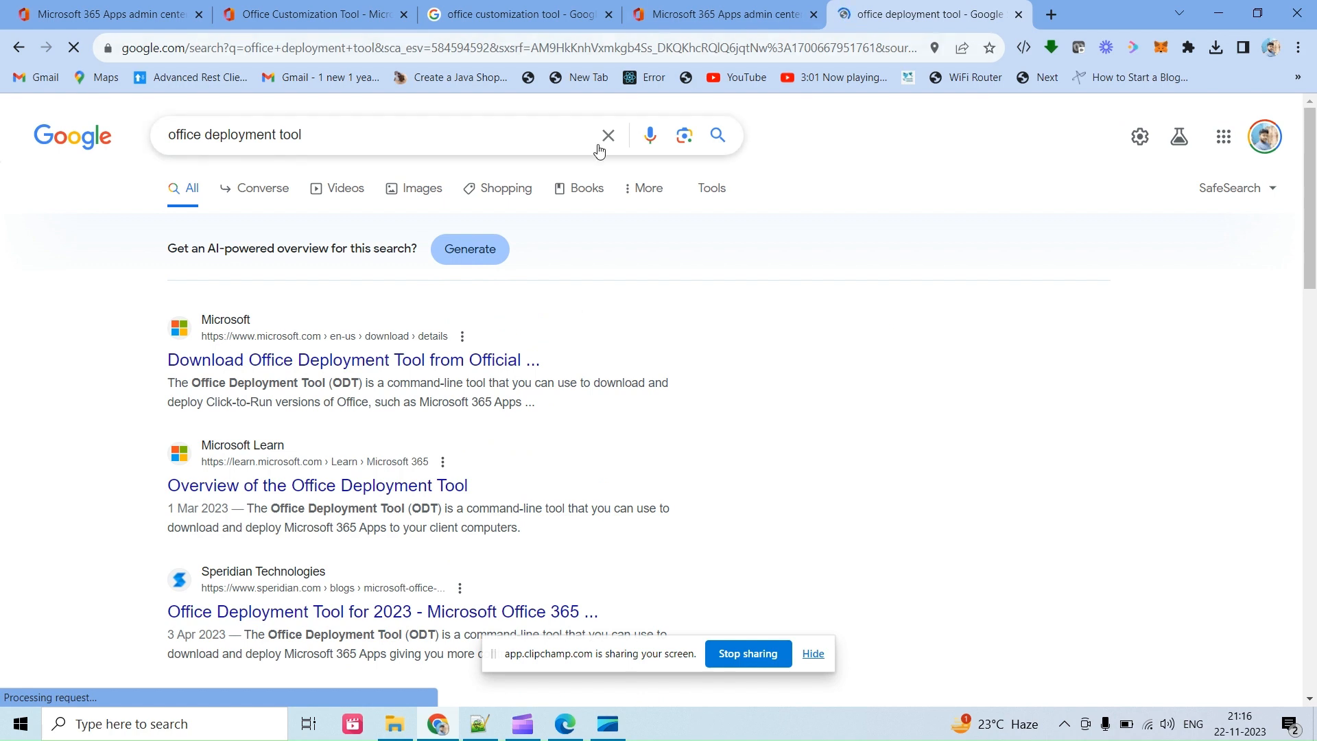
pyautogui.click(386, 362)
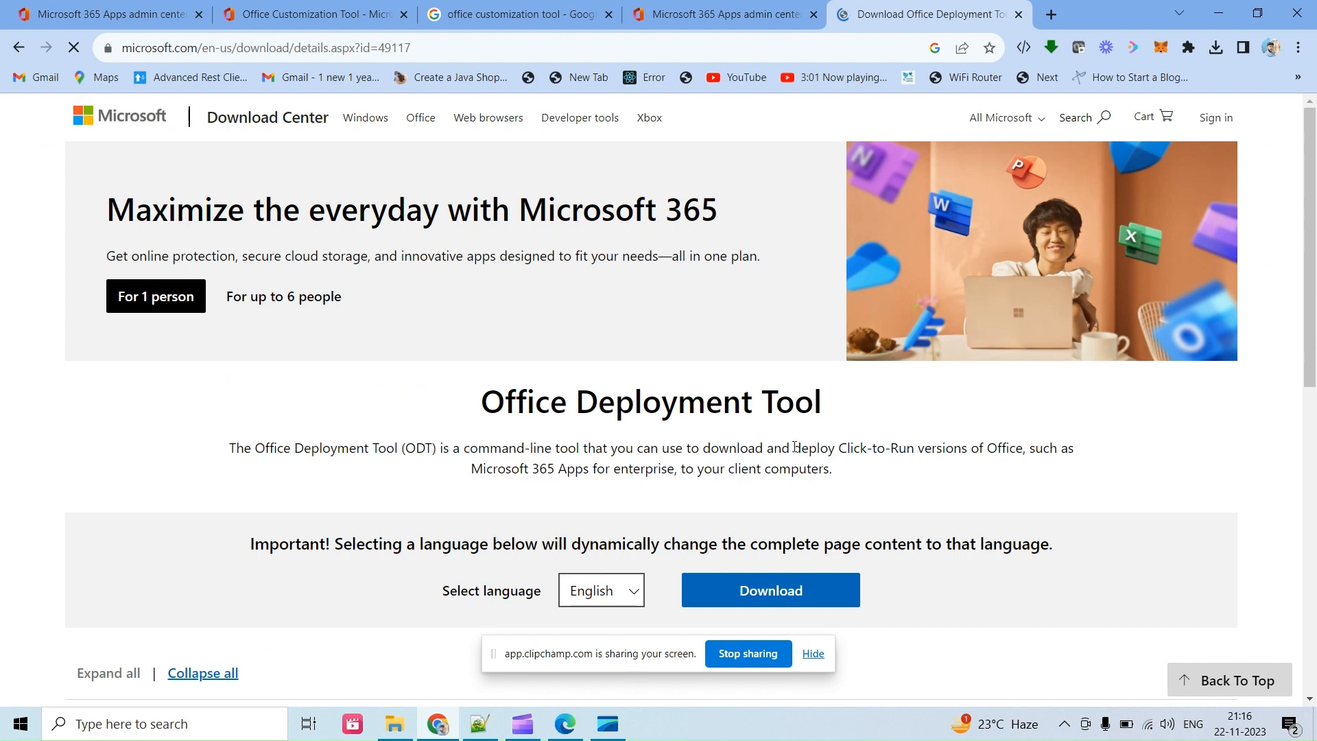
# Download the English Office Deployment Tool from its Microsoft download page and show the downloaded file in its folder
pyautogui.scroll(-1, 795, 447)
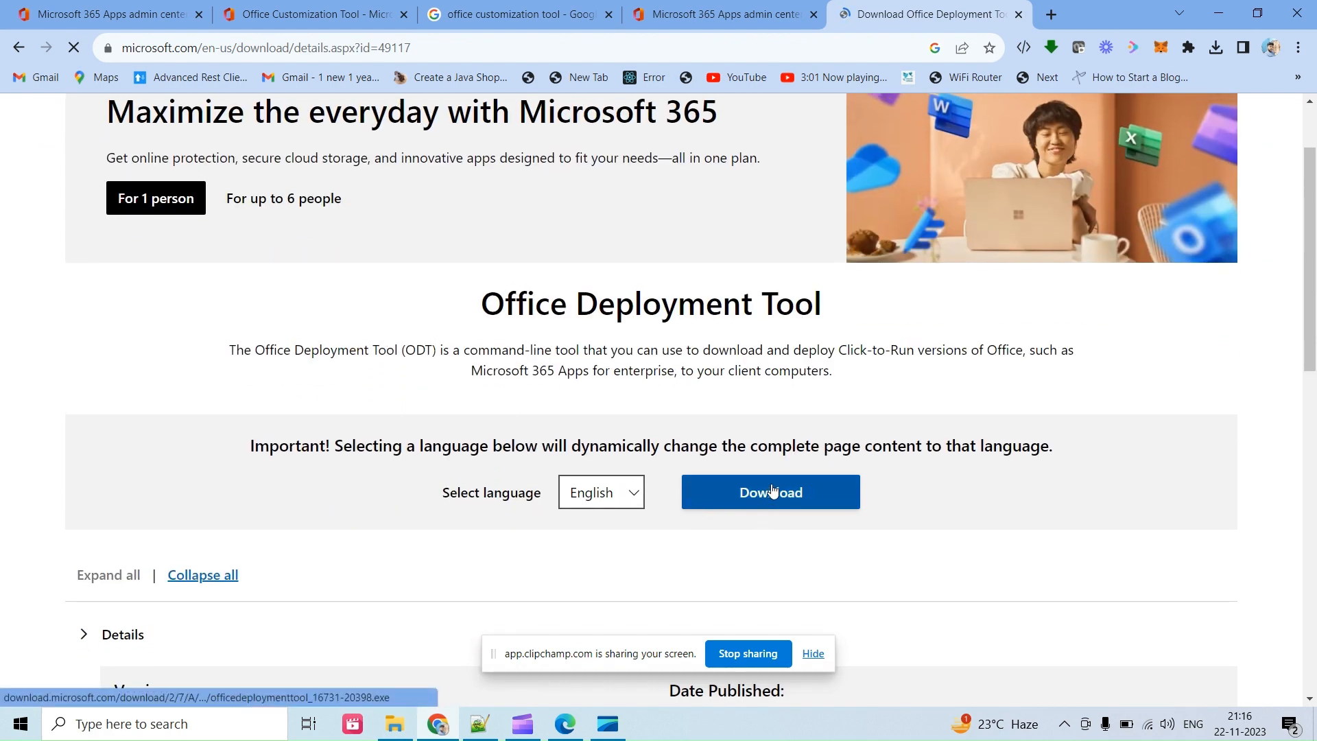
pyautogui.click(773, 490)
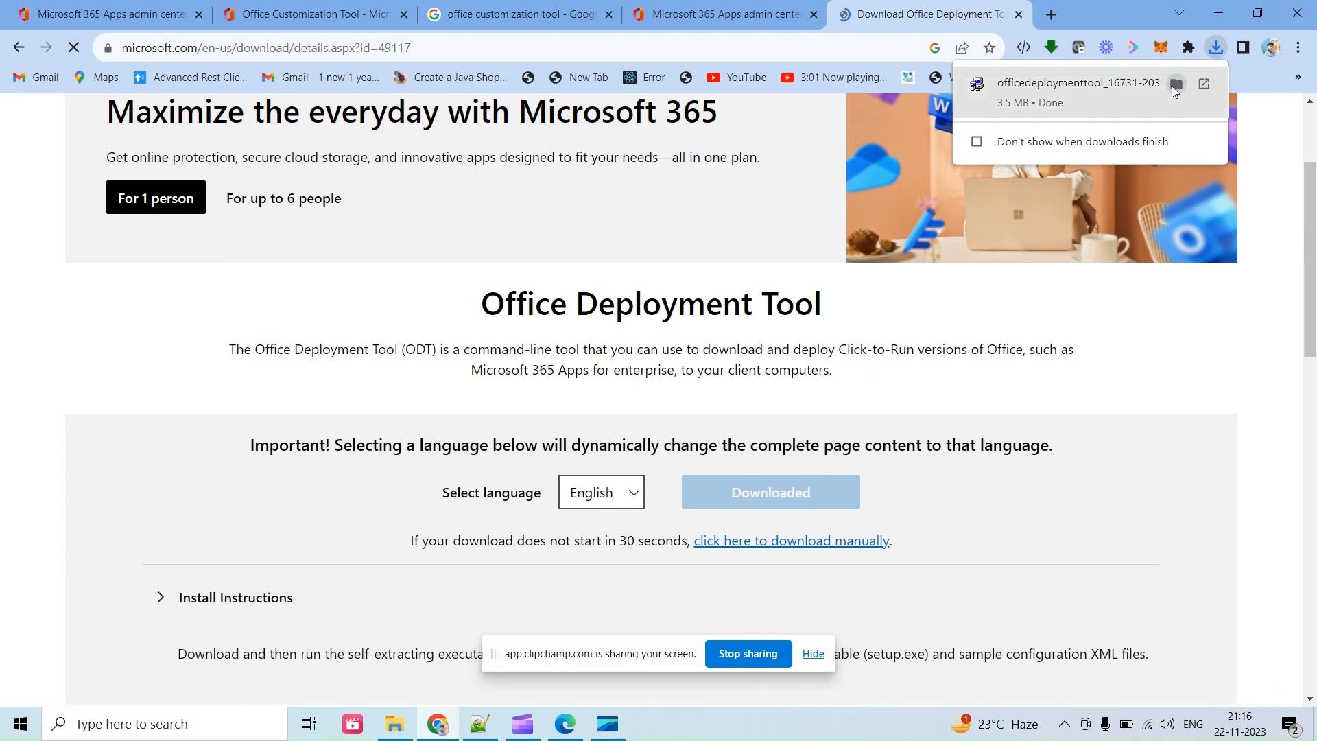
pyautogui.click(1173, 85)
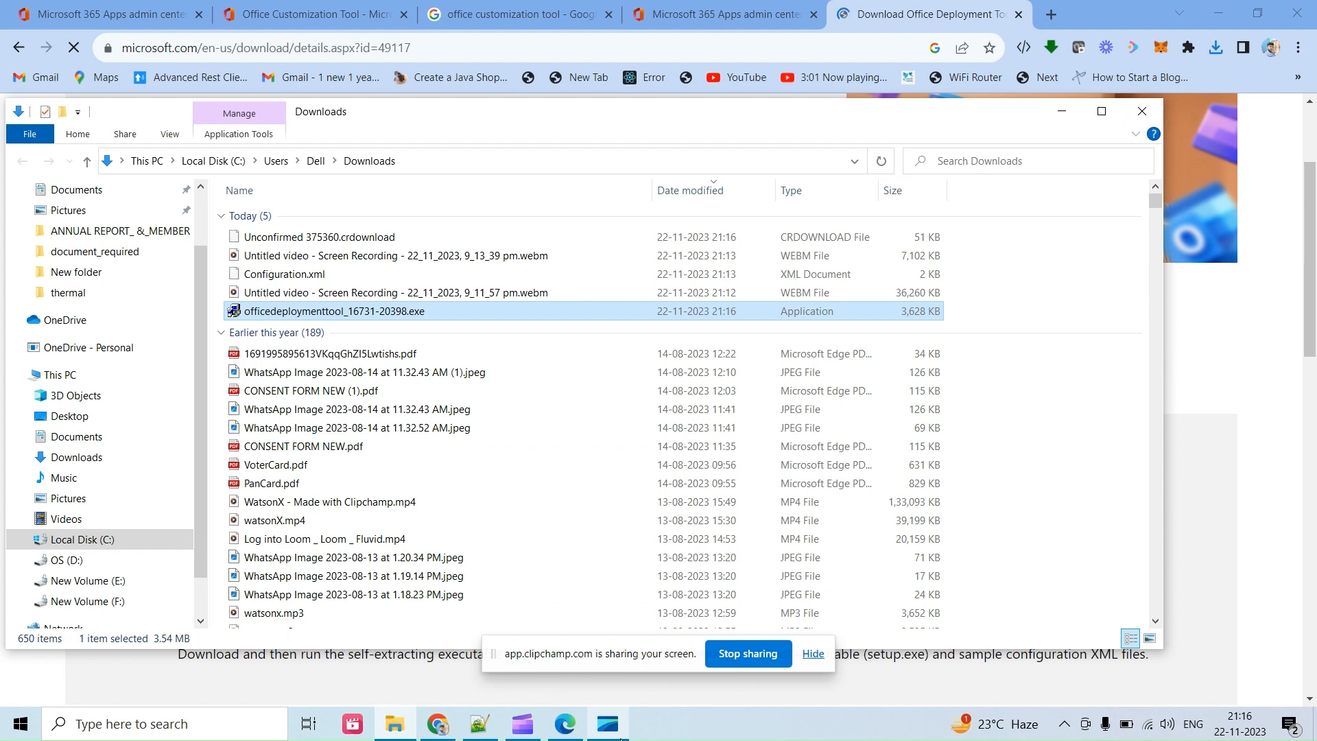
pyautogui.click(522, 724)
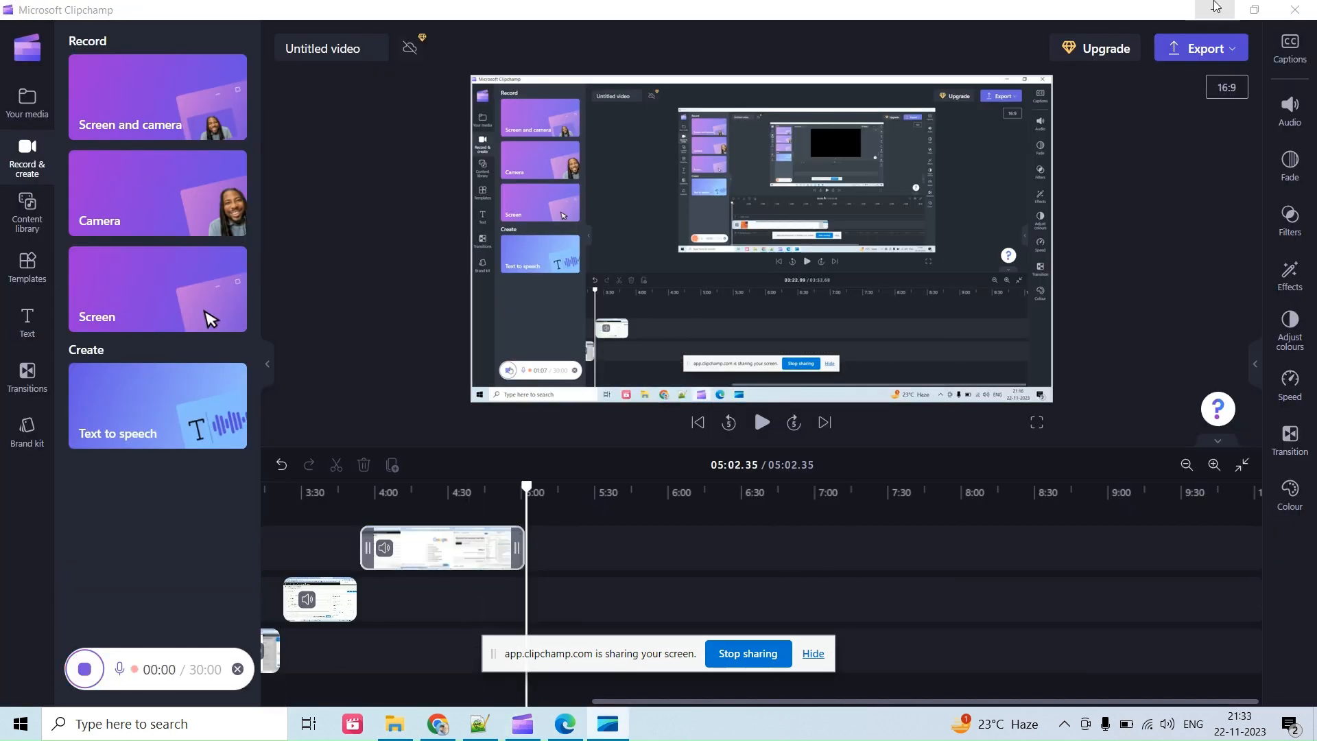
pyautogui.click(1216, 7)
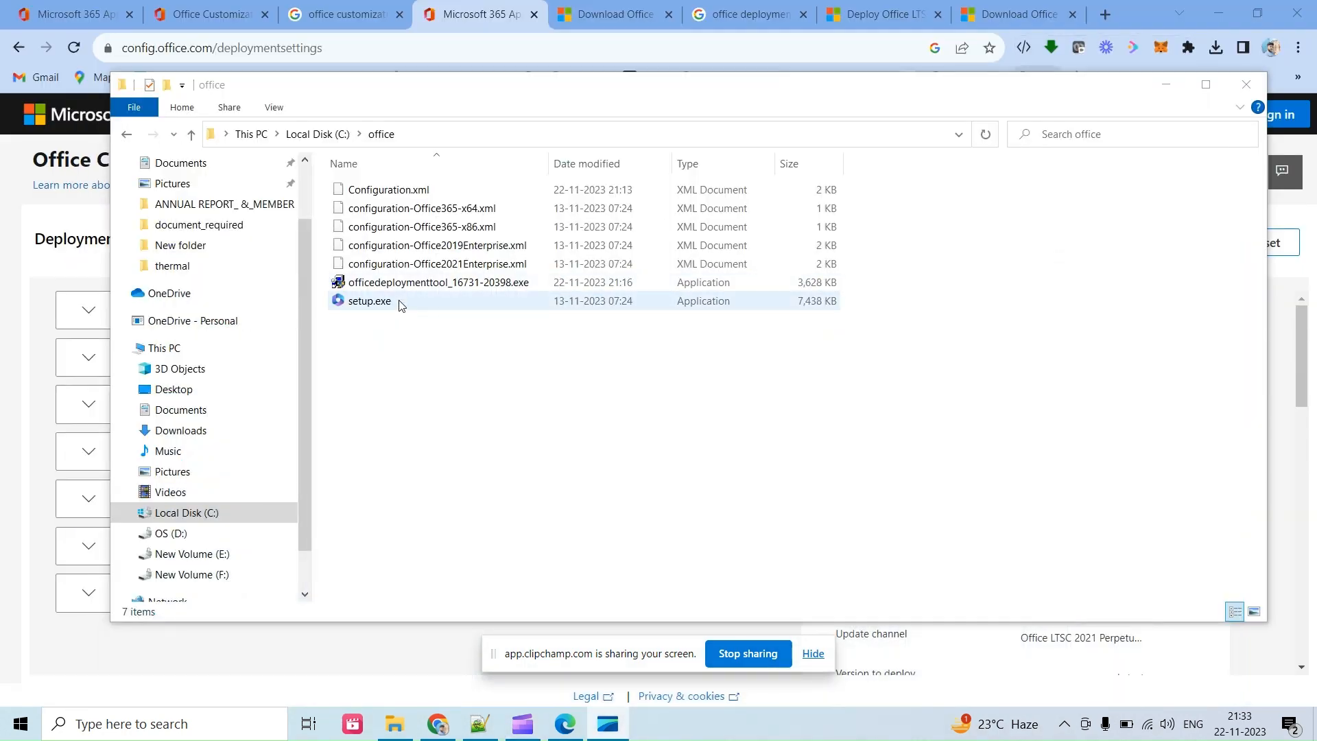
# Examine the office folder on Local Disk (C:), including the deployment tool executable and the configuration XML files
pyautogui.click(446, 294)
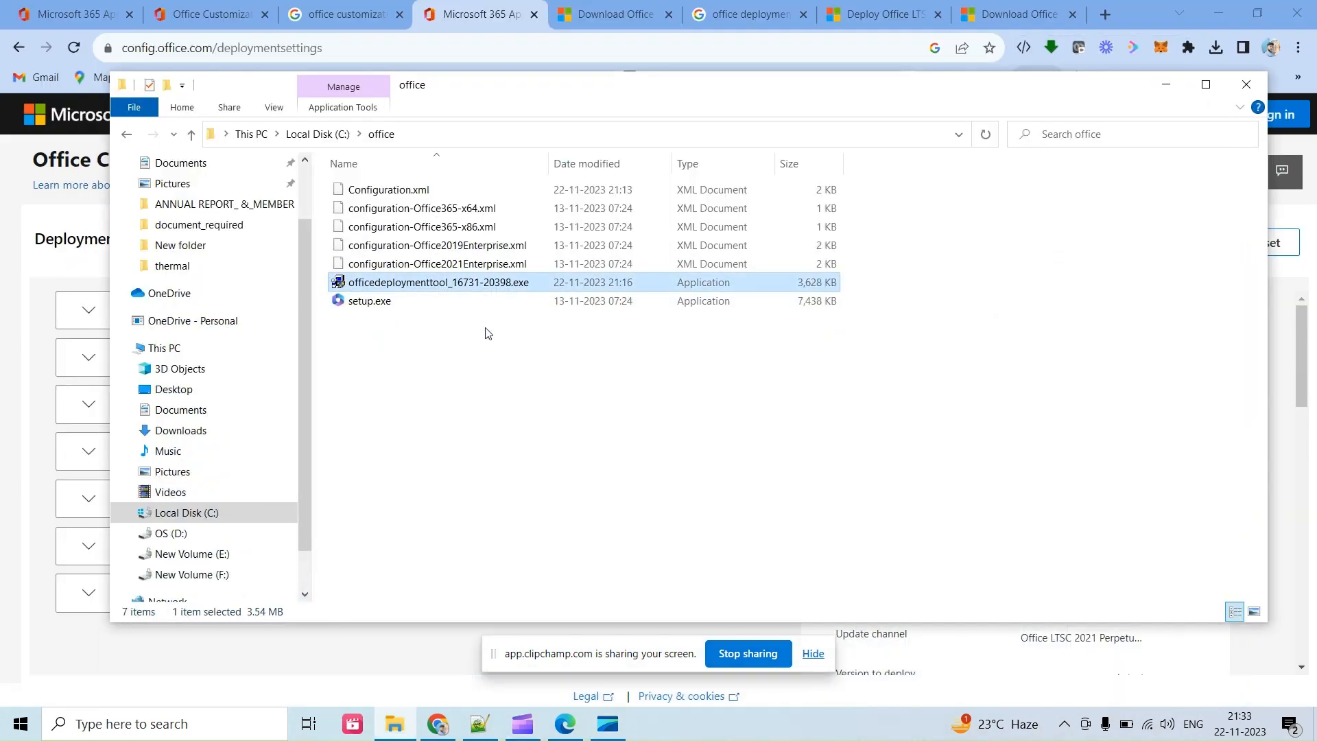
pyautogui.click(209, 520)
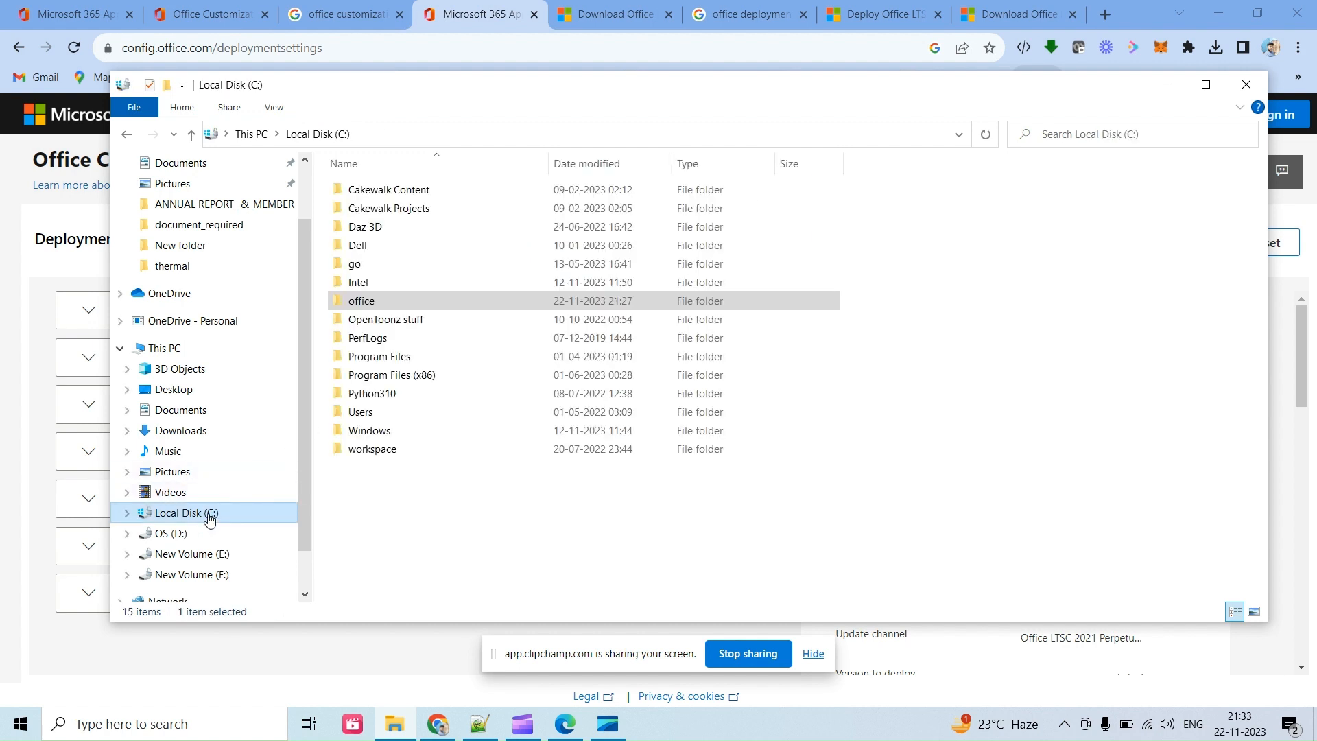
pyautogui.click(368, 305)
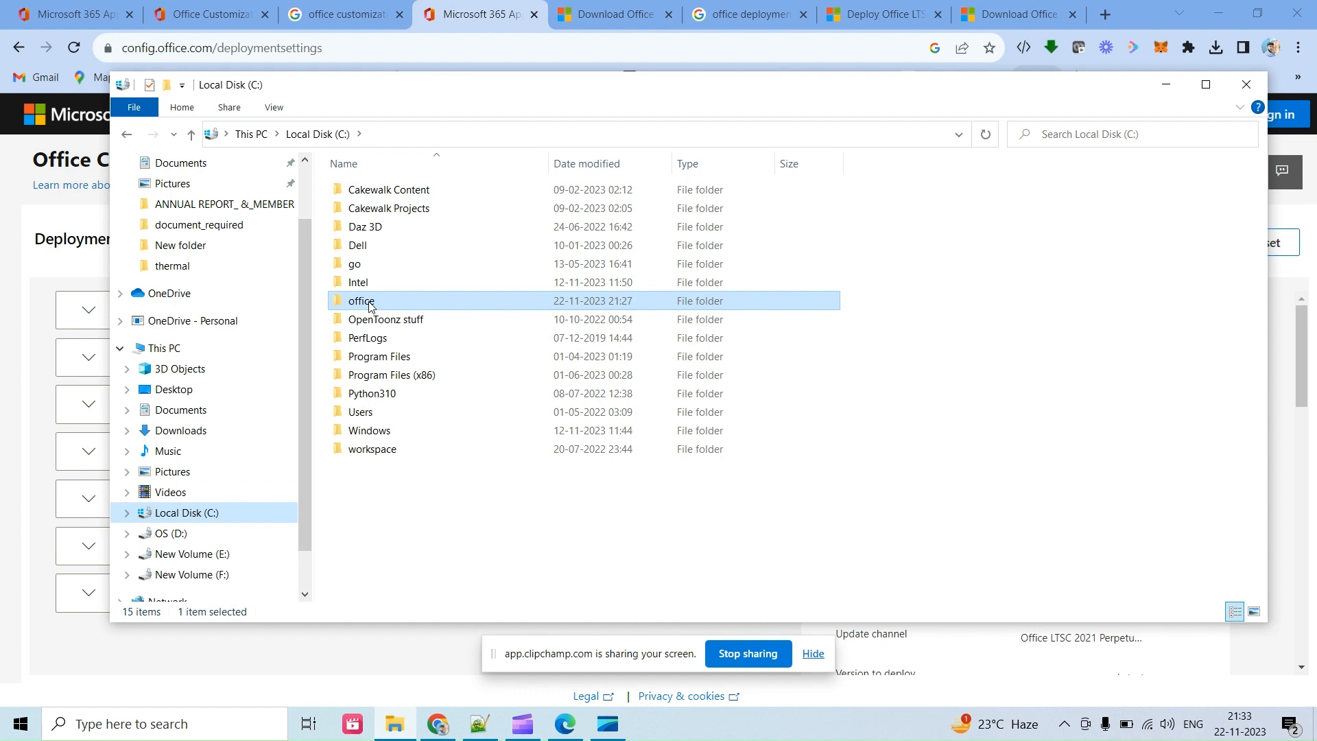
pyautogui.doubleClick(368, 303)
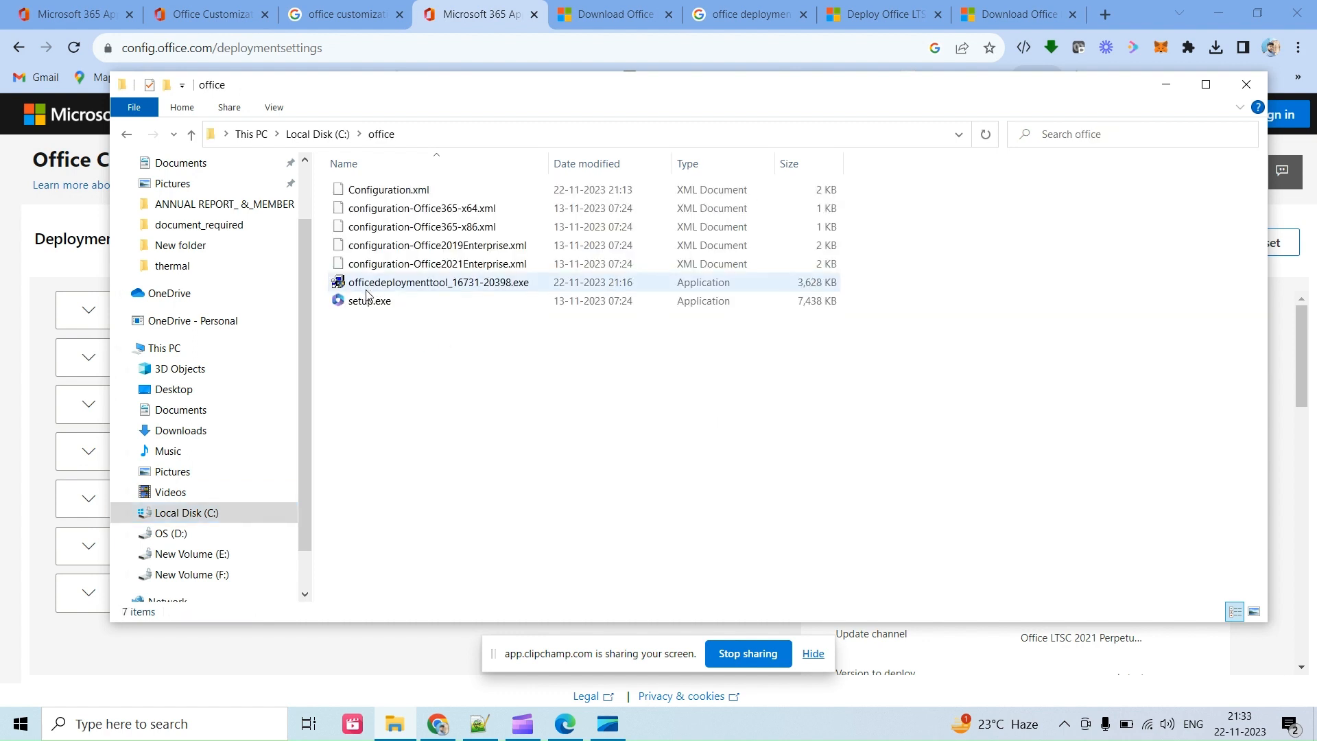
pyautogui.click(439, 288)
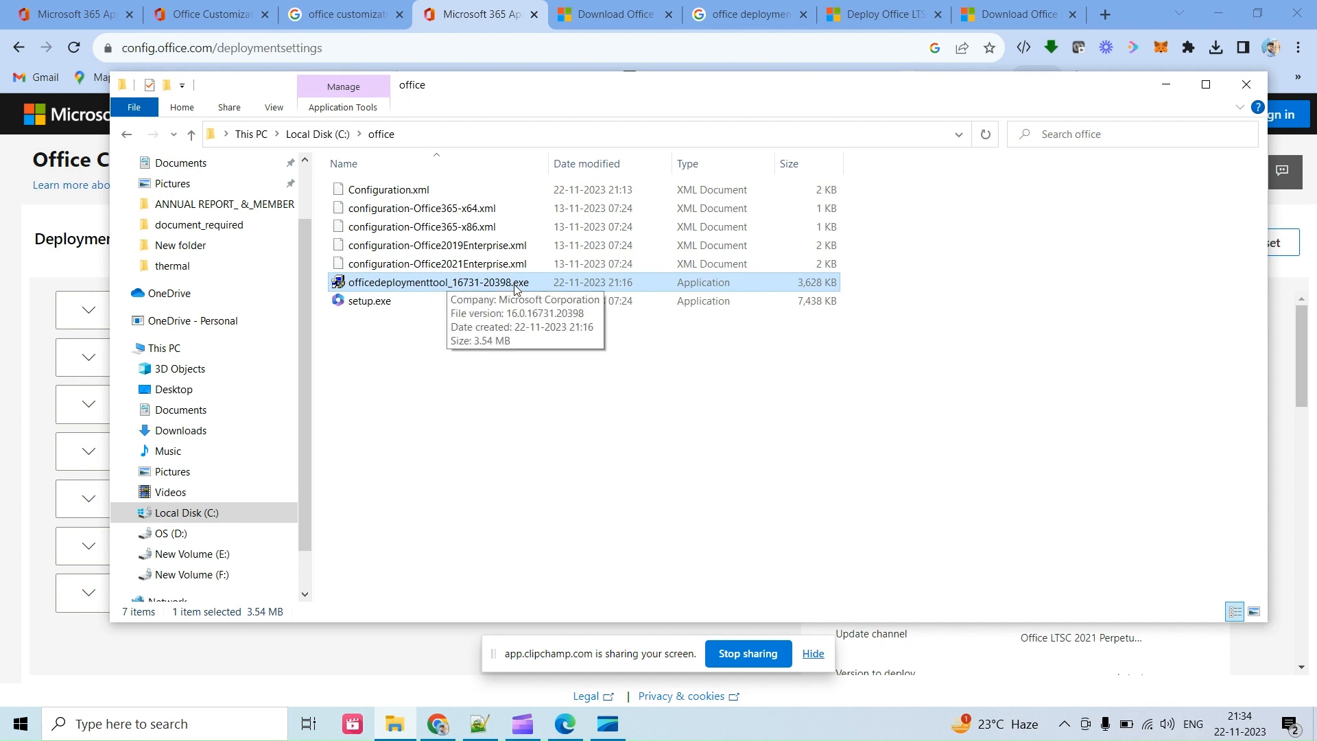
pyautogui.click(390, 190)
pyautogui.click(390, 193)
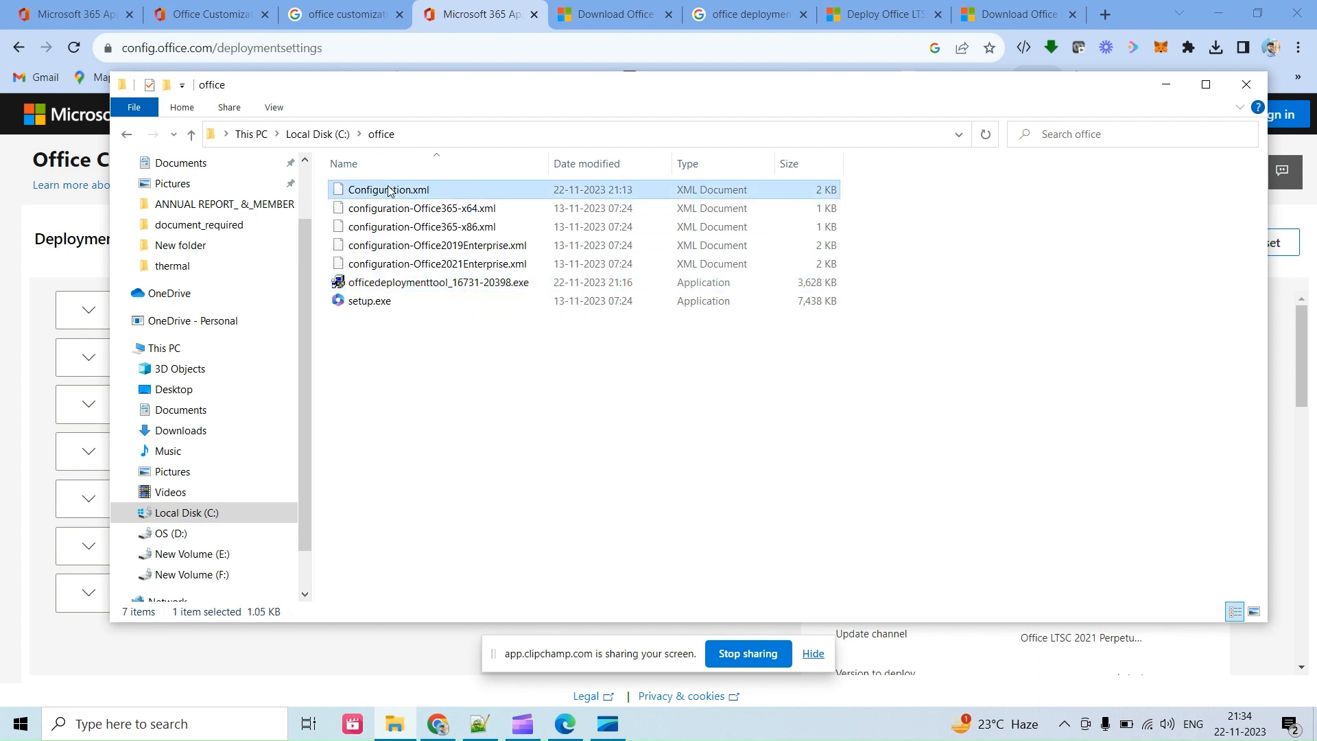
pyautogui.click(458, 214)
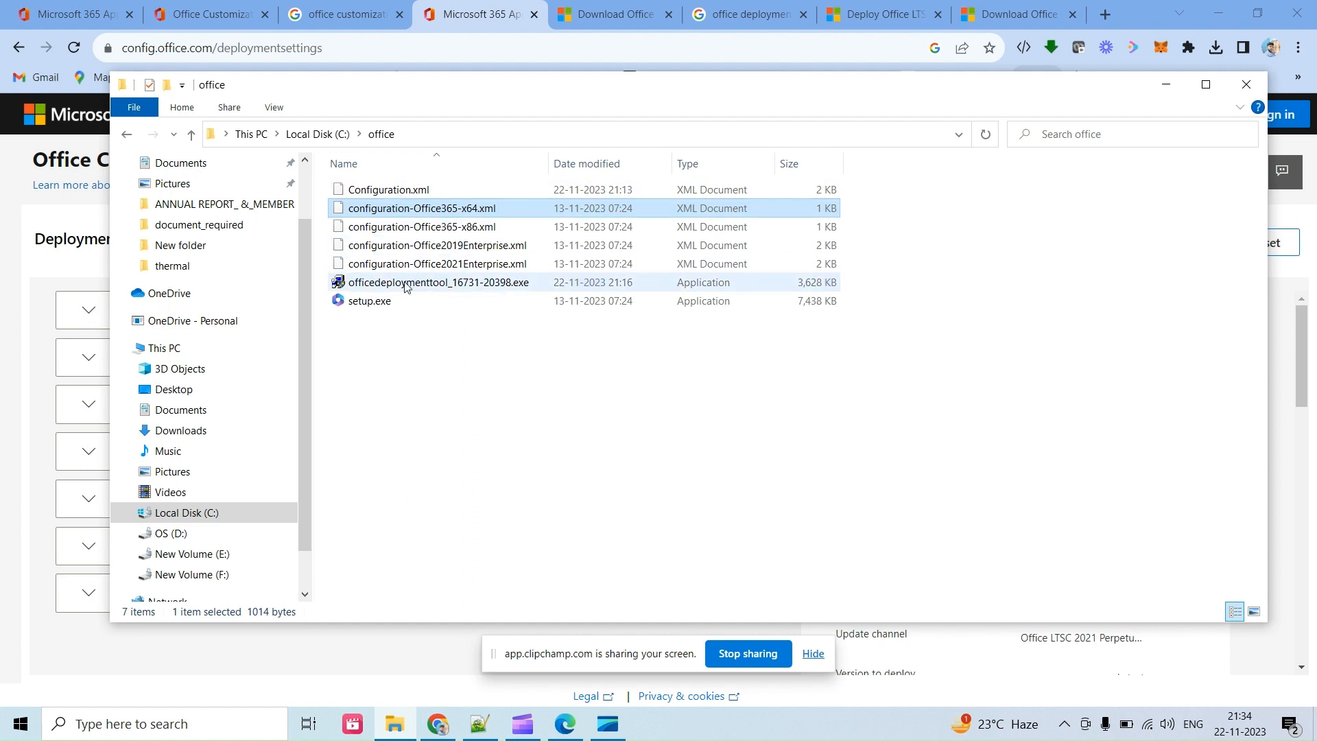
# Copy setup.exe and Configuration.xml together from the C:\office folder
pyautogui.click(365, 305)
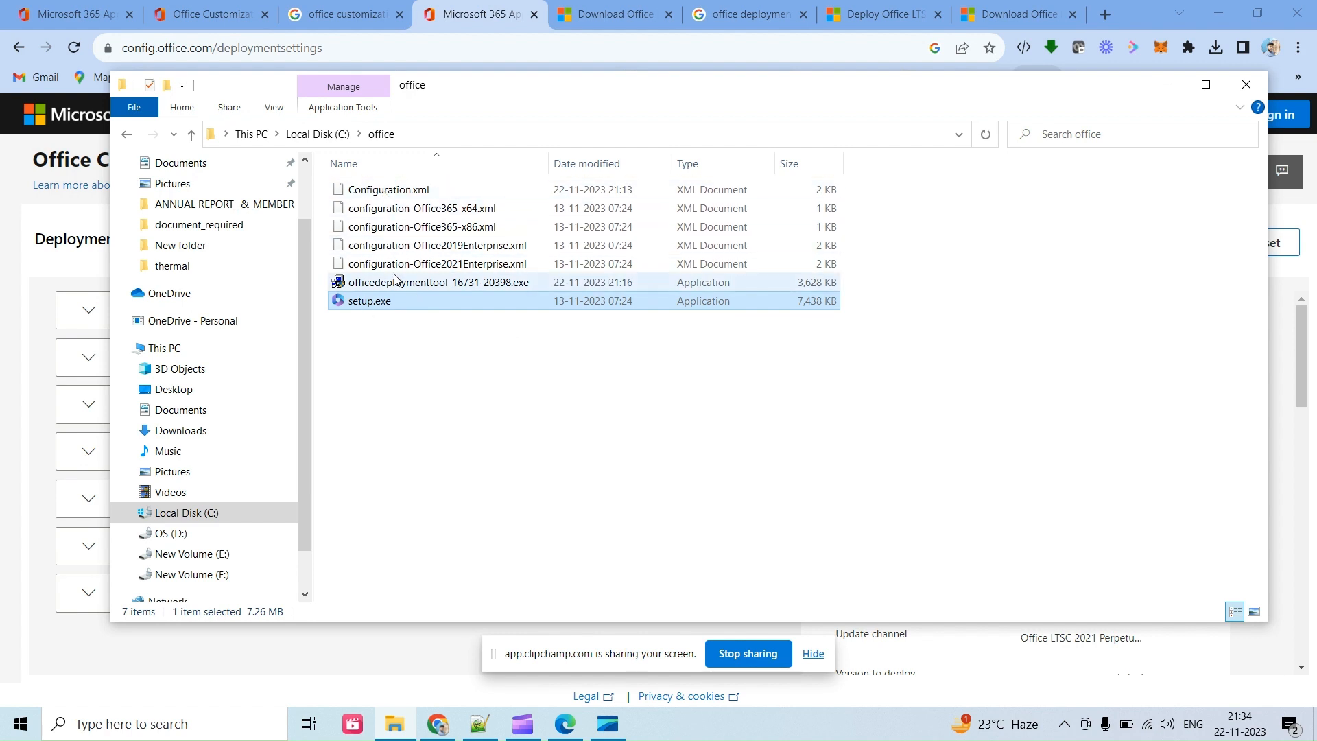
pyautogui.keyDown('ctrl'); pyautogui.click(395, 192); pyautogui.keyUp('ctrl')
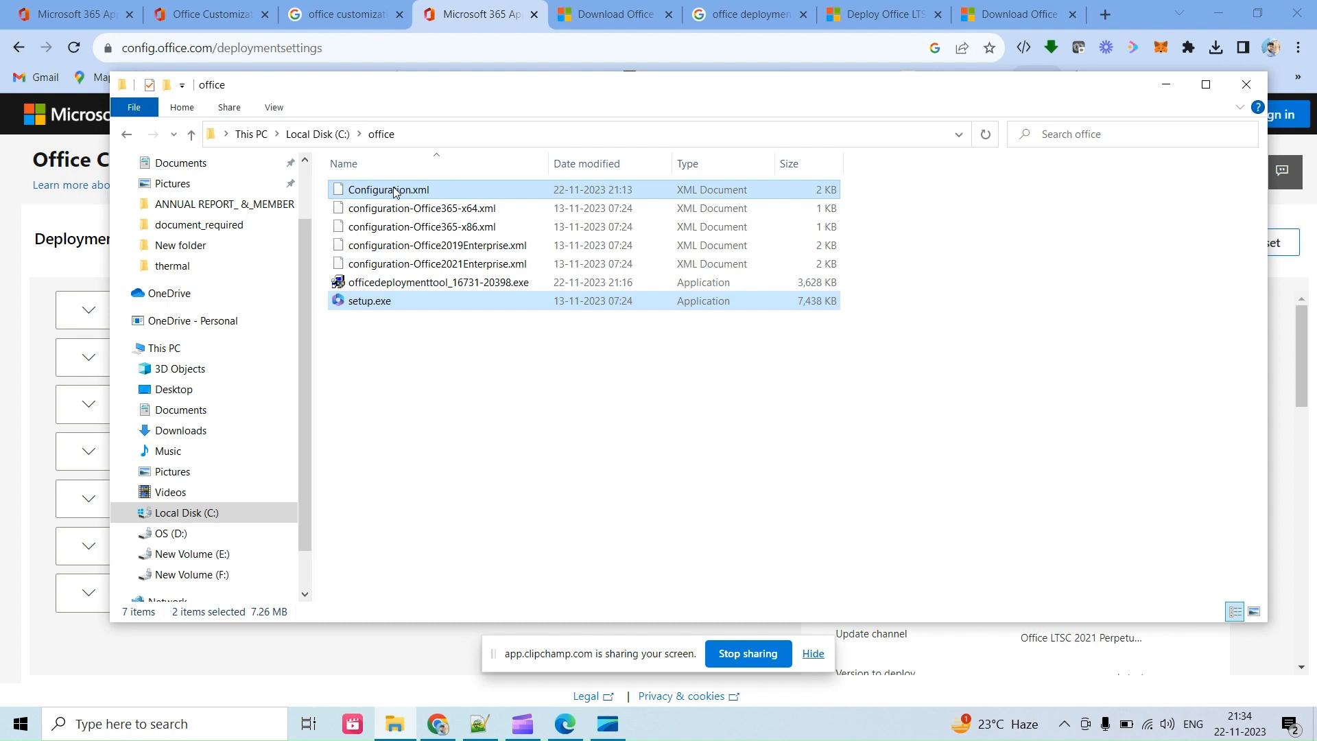
pyautogui.rightClick(395, 192)
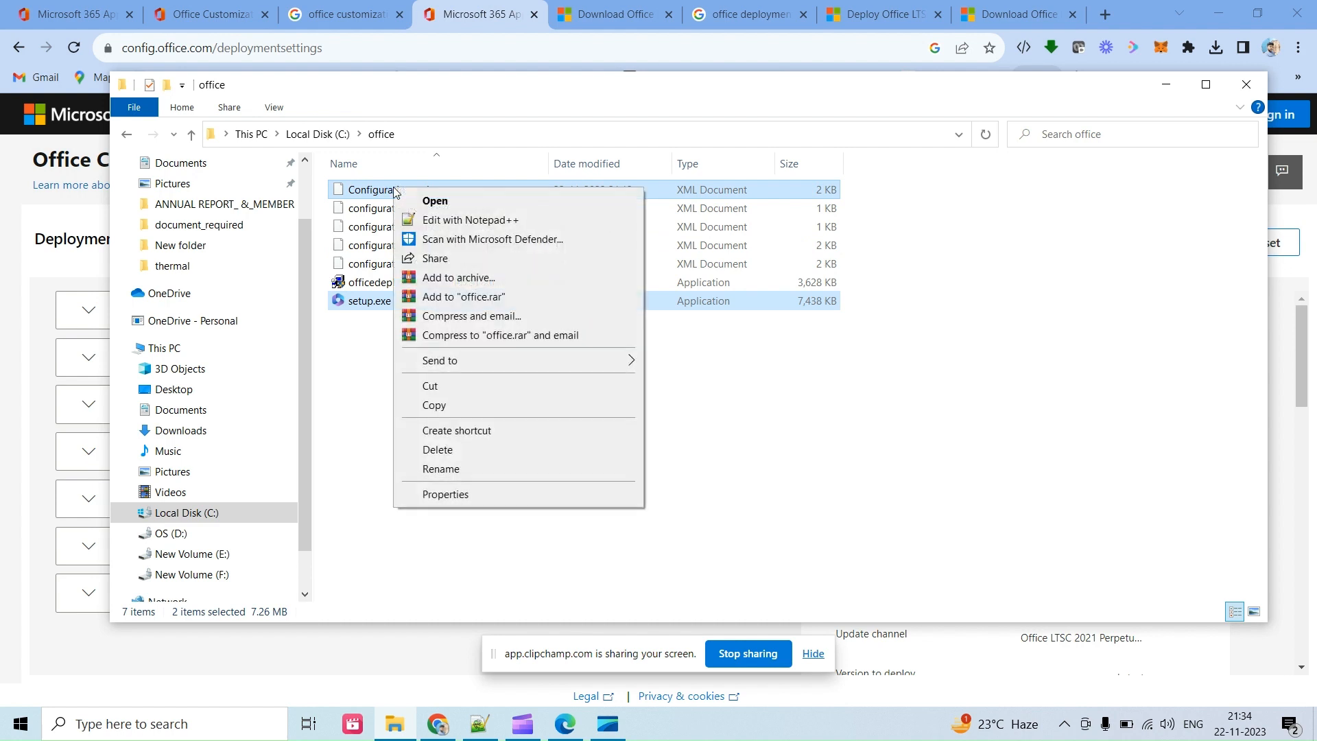
pyautogui.click(445, 405)
# Create a new folder named office2 directly on Local Disk (C:)
pyautogui.click(322, 136)
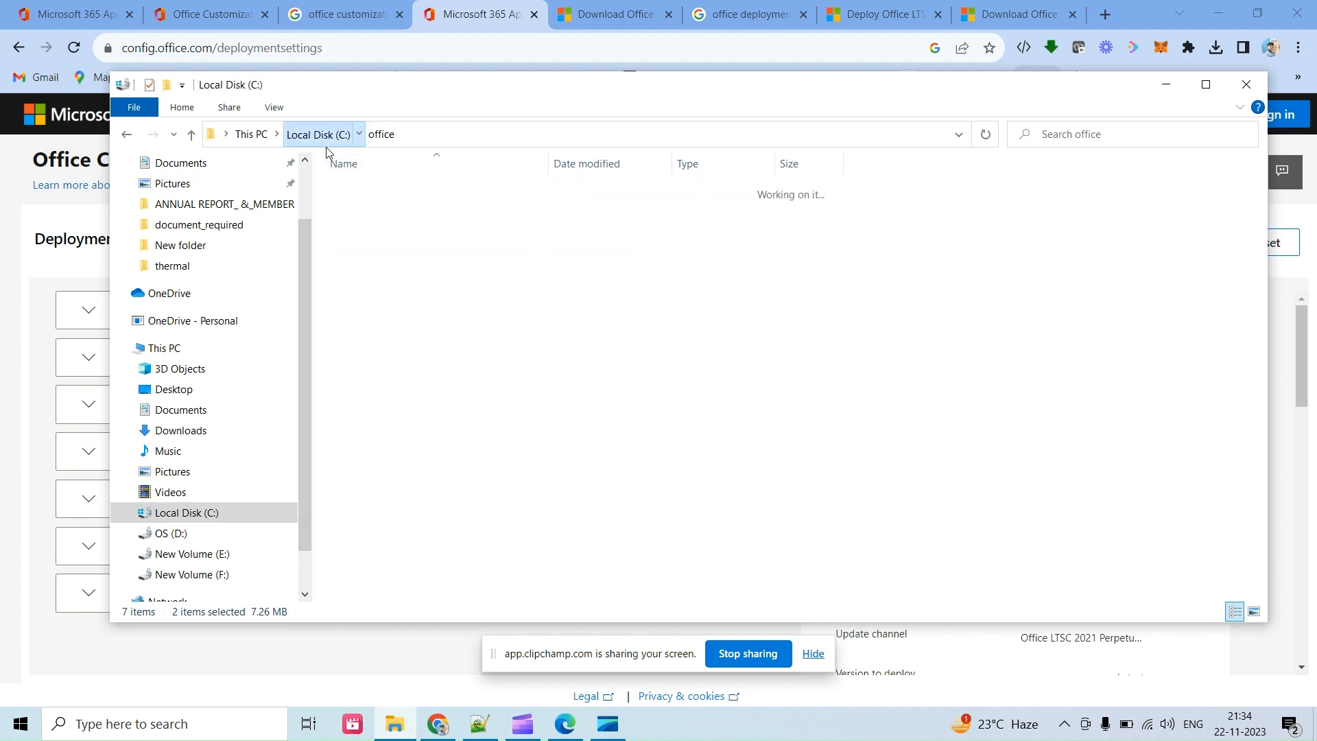
pyautogui.click(400, 500)
pyautogui.rightClick(447, 509)
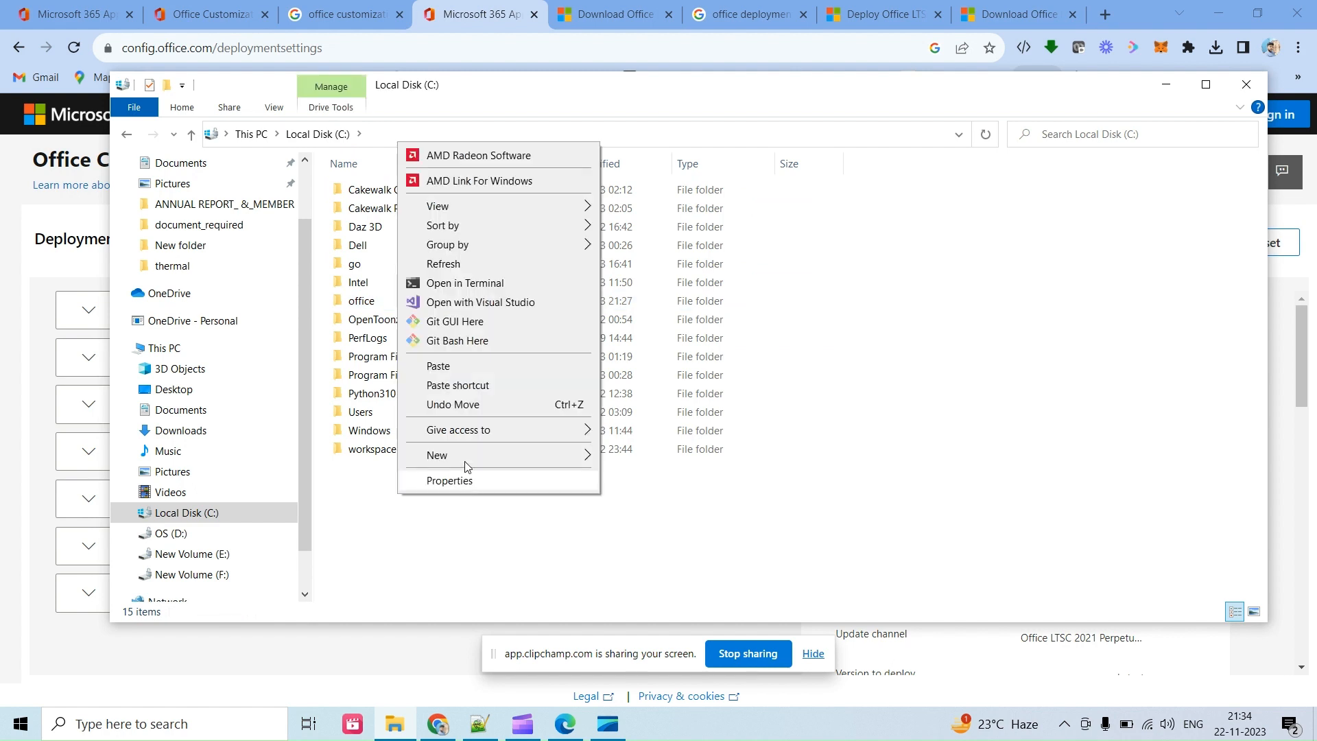
pyautogui.moveTo(475, 456)
pyautogui.click(641, 457)
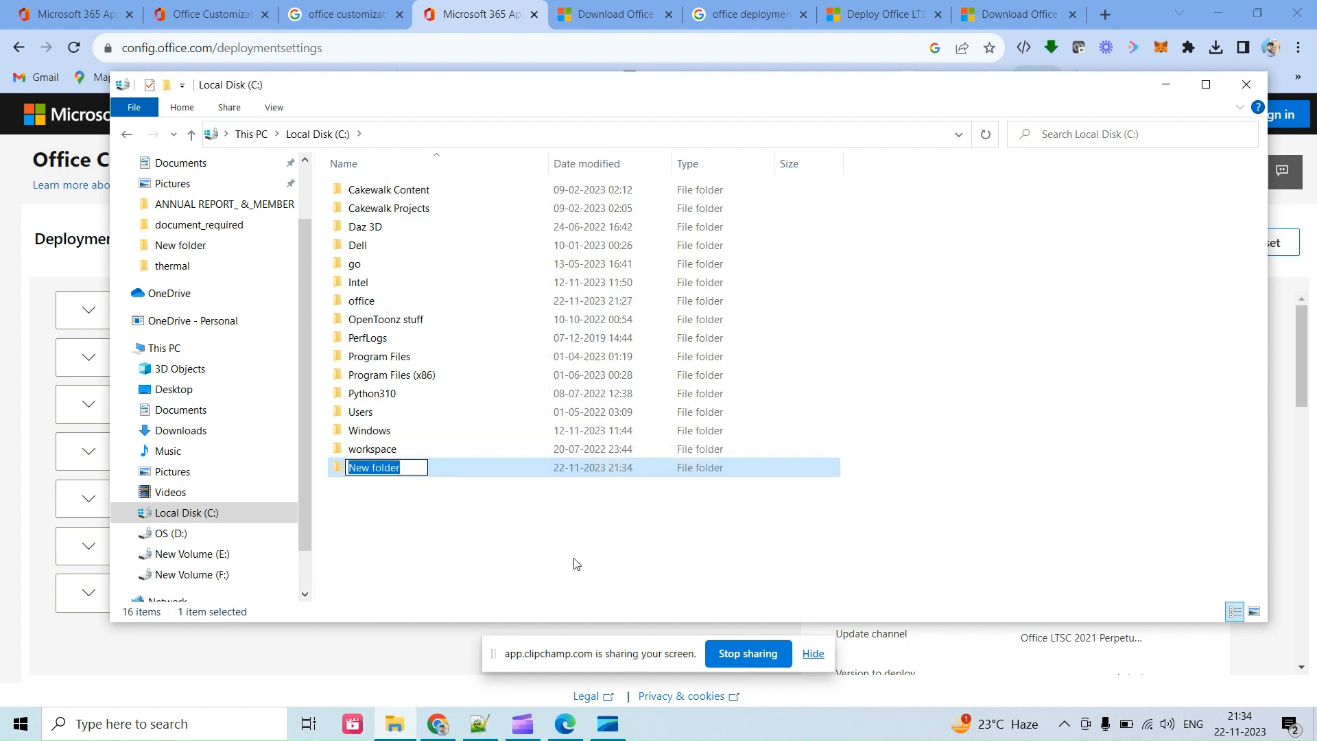
pyautogui.write('office')
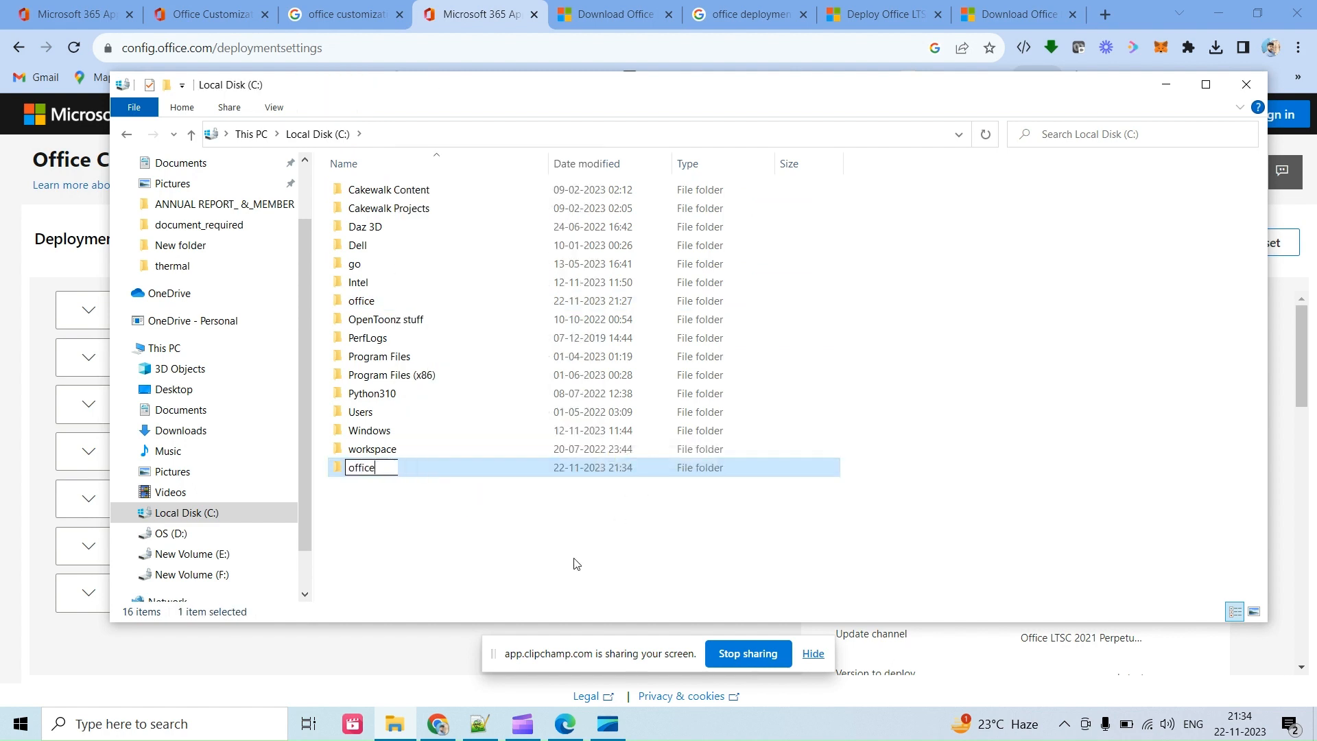
pyautogui.write('2')
pyautogui.click(574, 563)
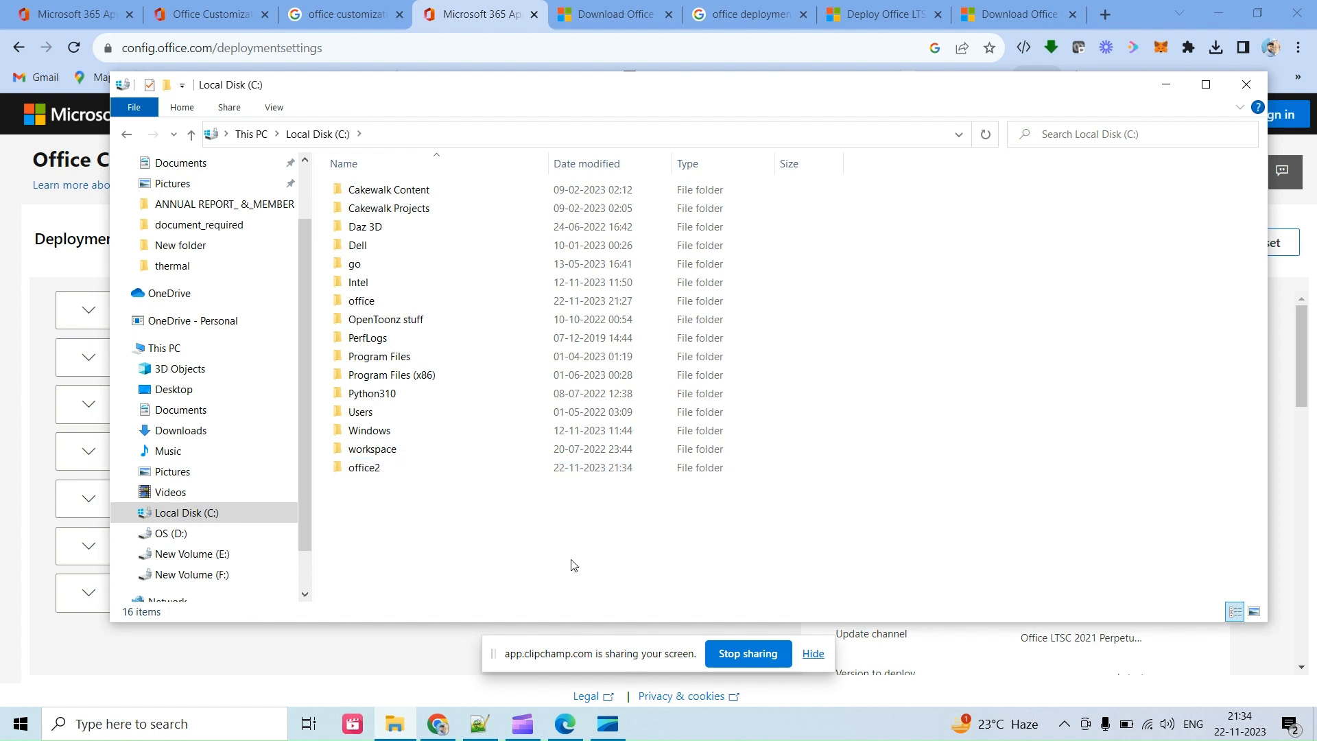
# Paste the copied setup.exe and Configuration.xml into the office2 folder
pyautogui.doubleClick(374, 473)
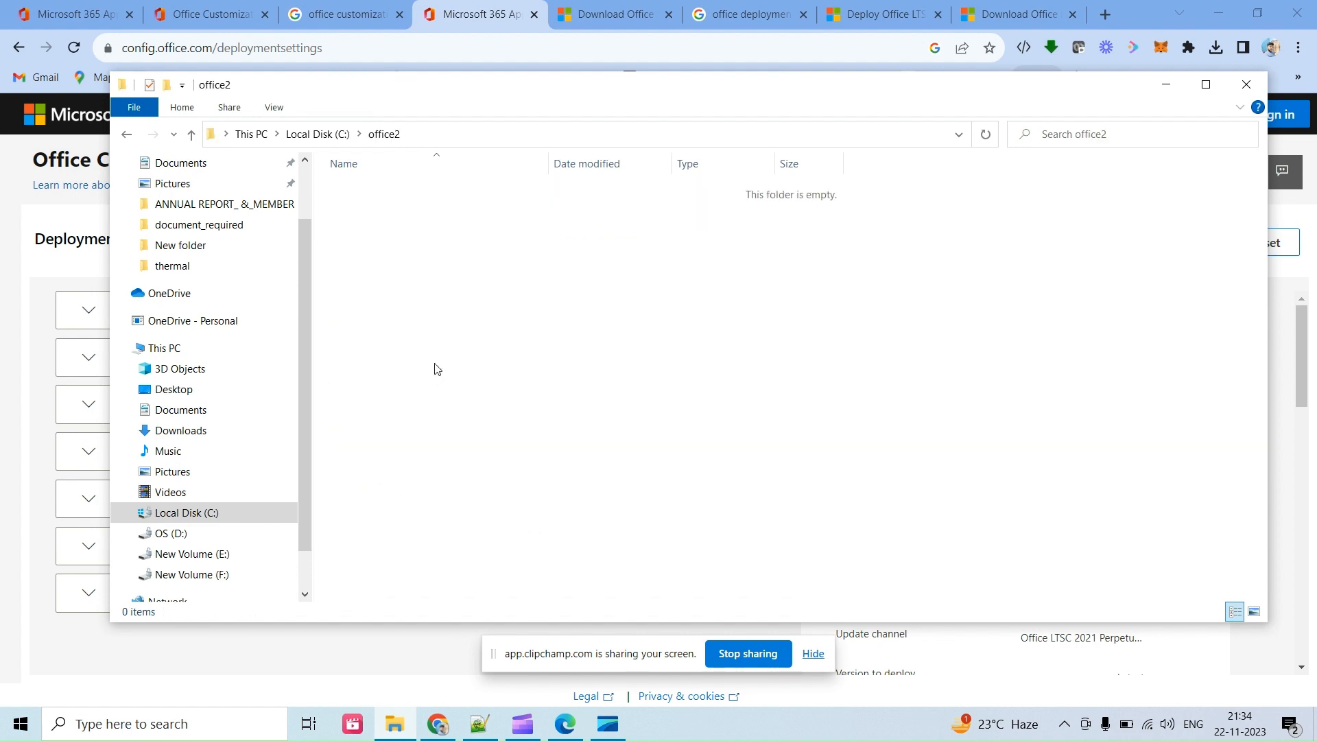
pyautogui.rightClick(453, 328)
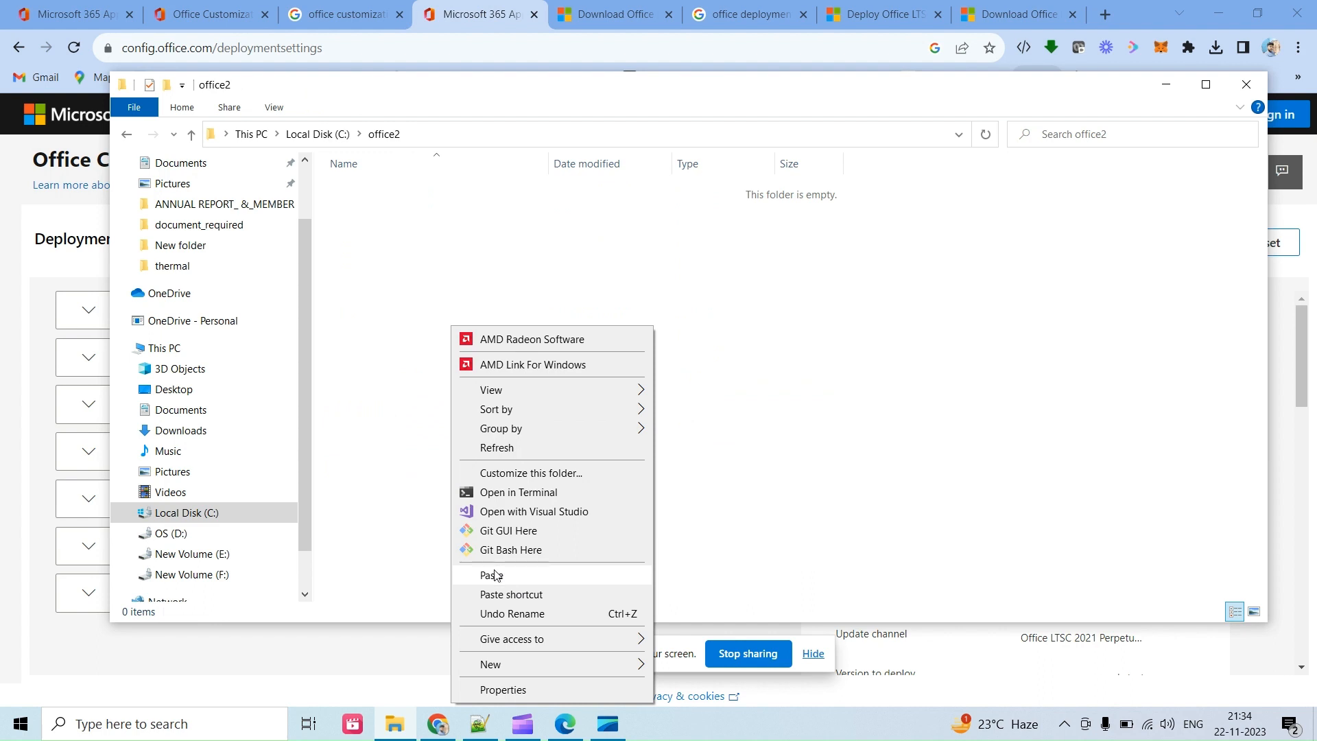
pyautogui.click(496, 575)
pyautogui.click(403, 332)
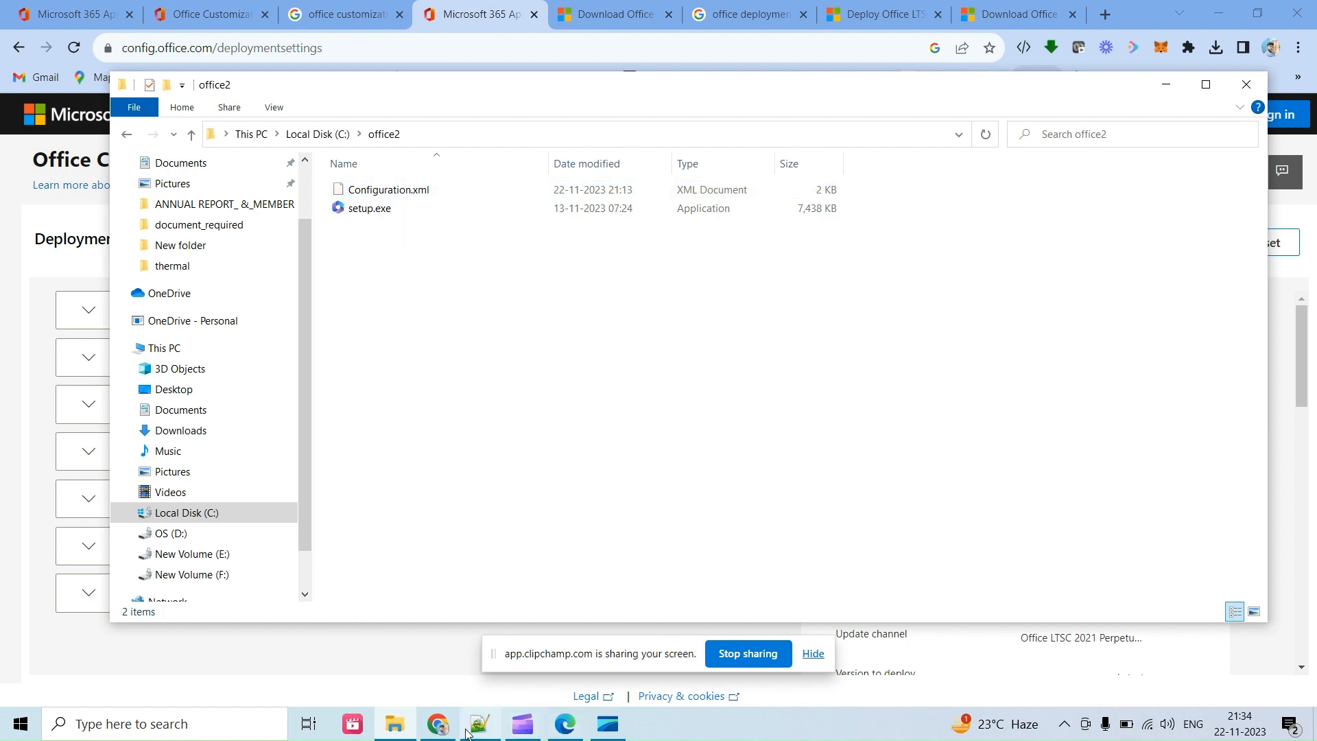
# Switch to Chrome and review the deployment tool download page and the Google results for "office deployment tool 2021 microsoft learn"
pyautogui.click(437, 724)
pyautogui.click(879, 16)
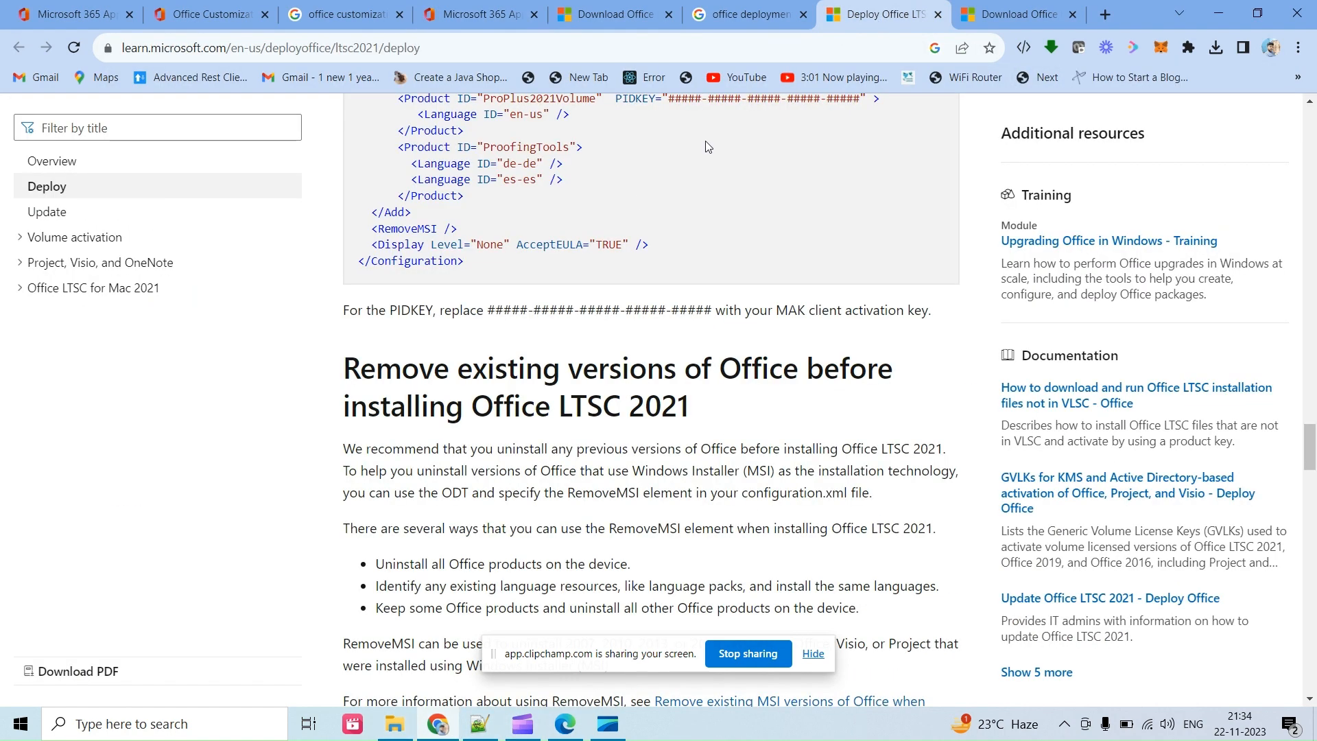
pyautogui.click(994, 16)
pyautogui.scroll(5, 684, 271)
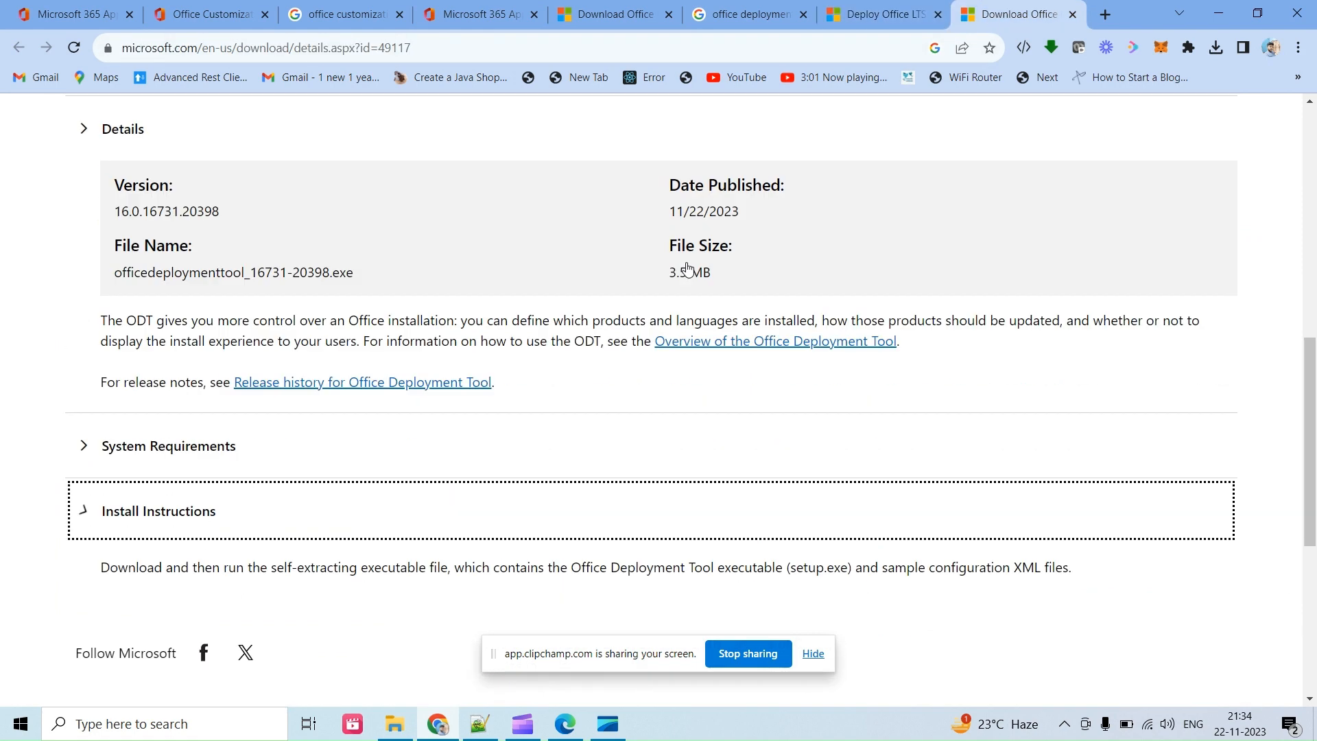
pyautogui.click(752, 14)
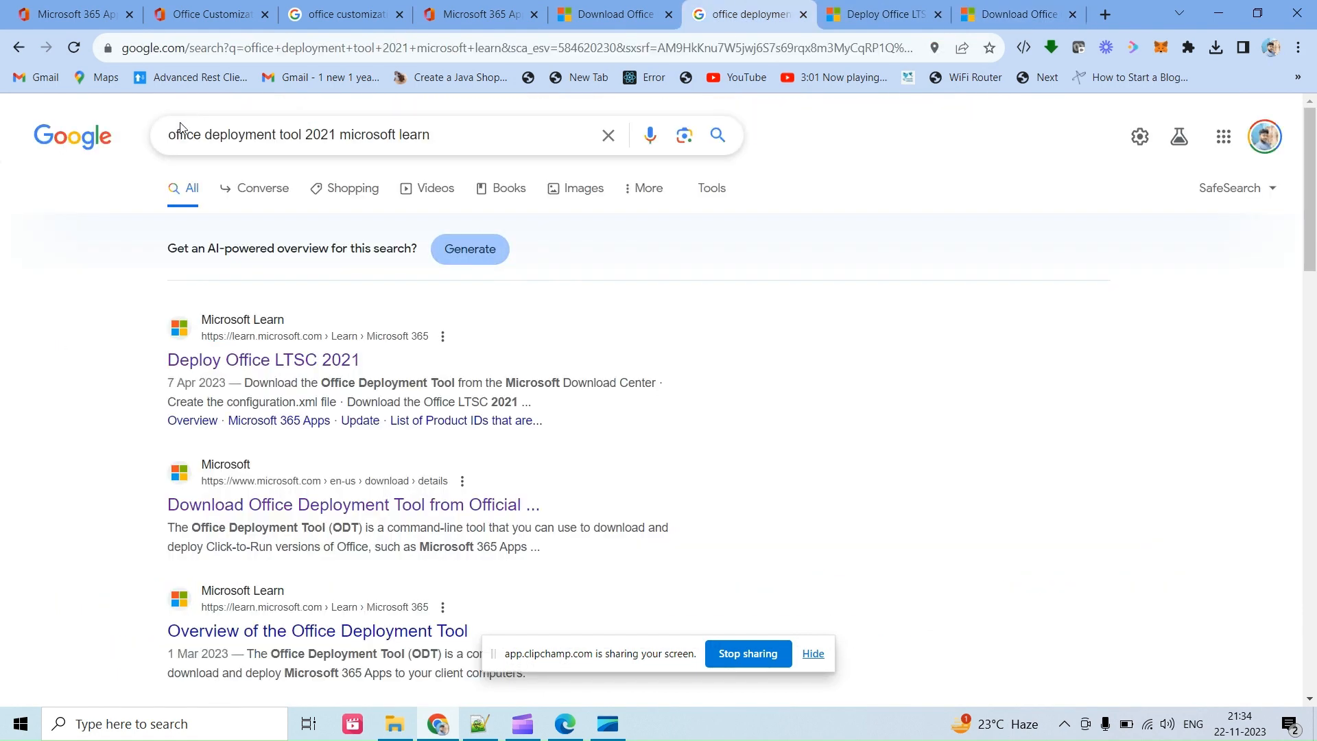
pyautogui.moveTo(174, 130); pyautogui.dragTo(465, 138)
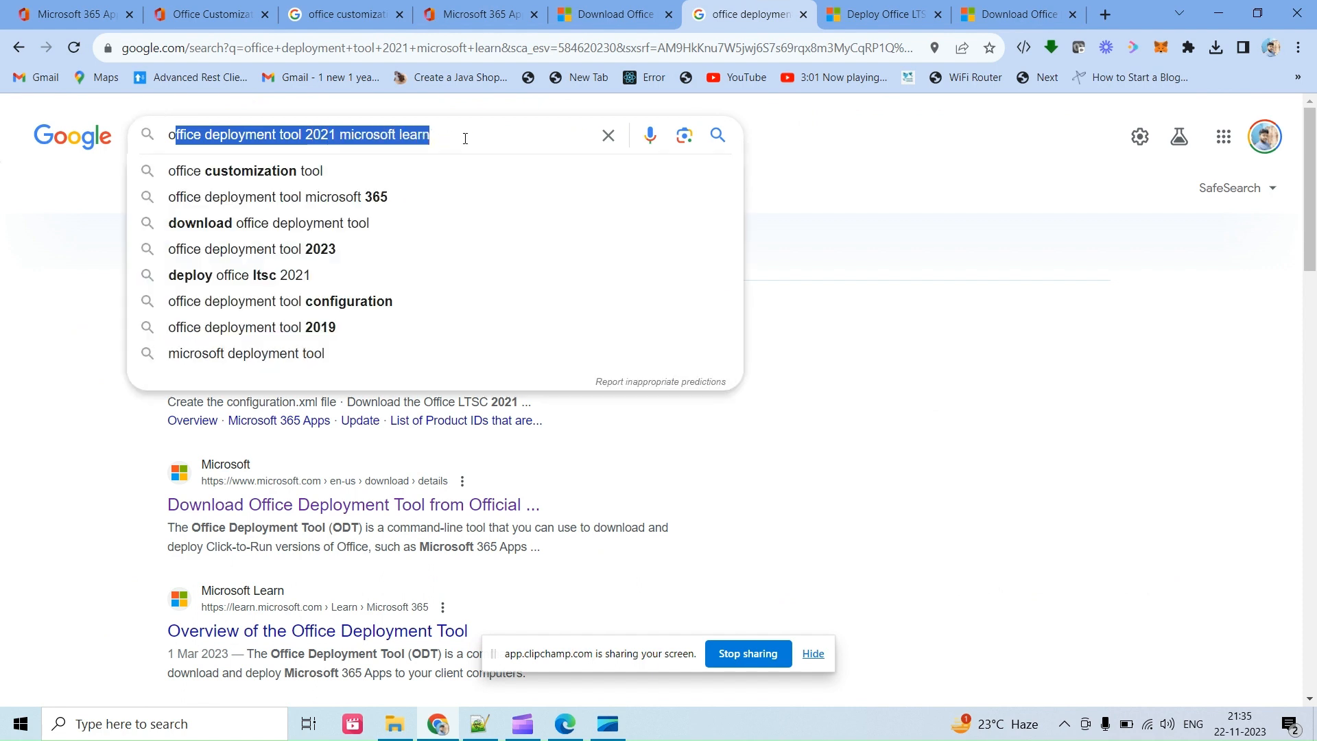
pyautogui.click(476, 133)
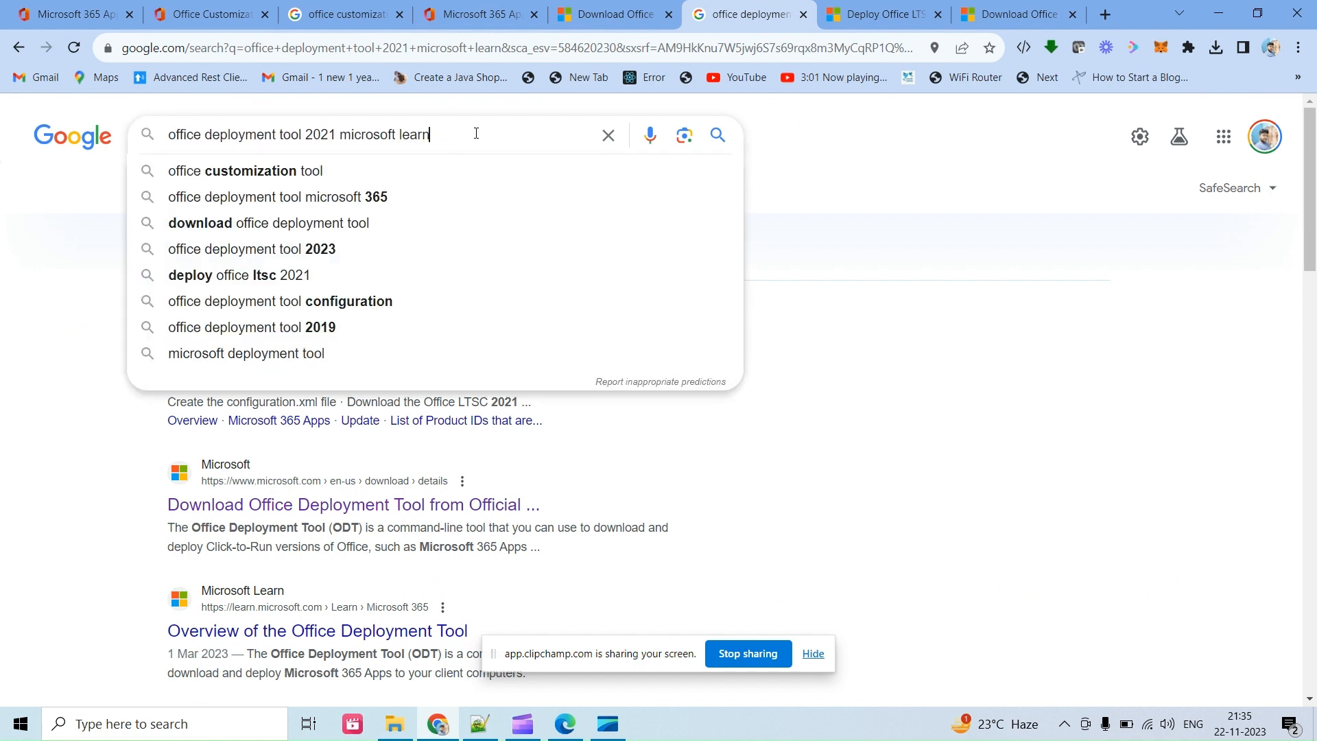
pyautogui.click(812, 137)
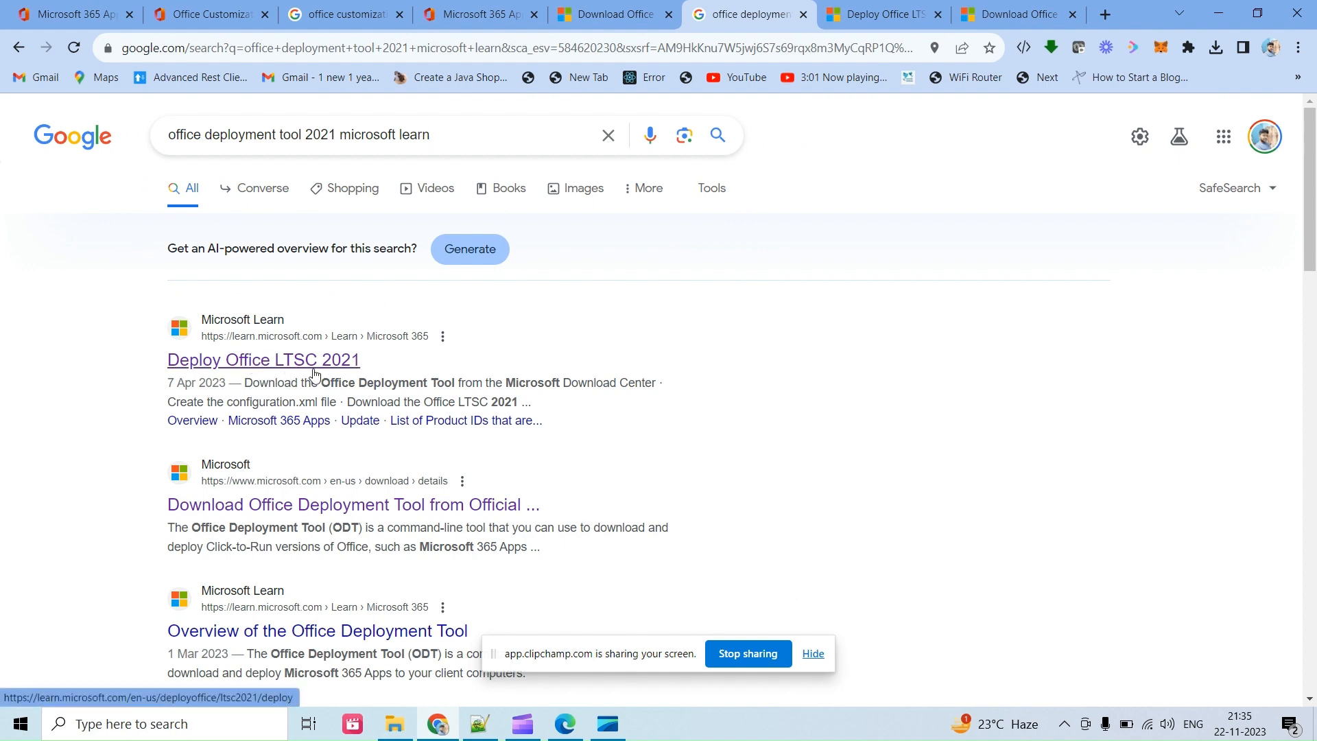
# Find the Office Deployment Tool install command in the Deploy Office LTSC 2021 article and select "setup /configure configuration.xml"
pyautogui.click(869, 18)
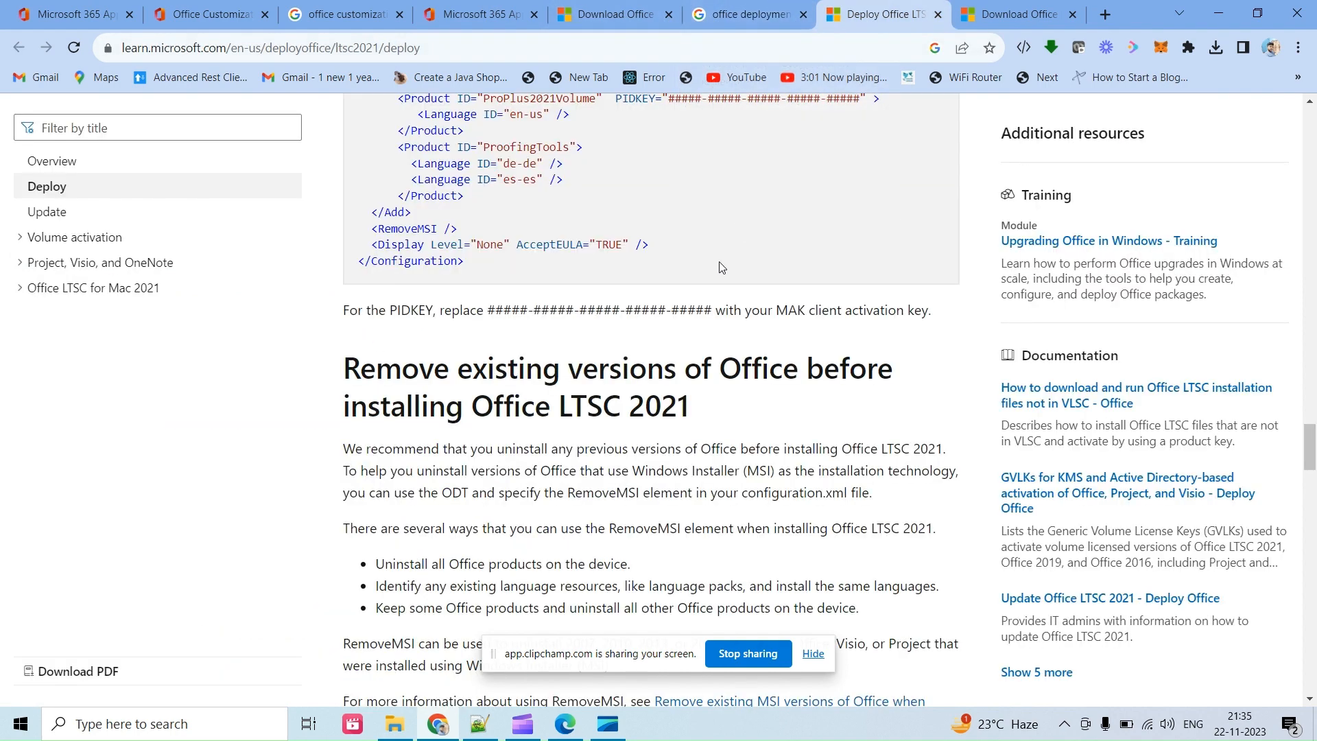
pyautogui.scroll(1, 724, 255)
pyautogui.scroll(10, 723, 255)
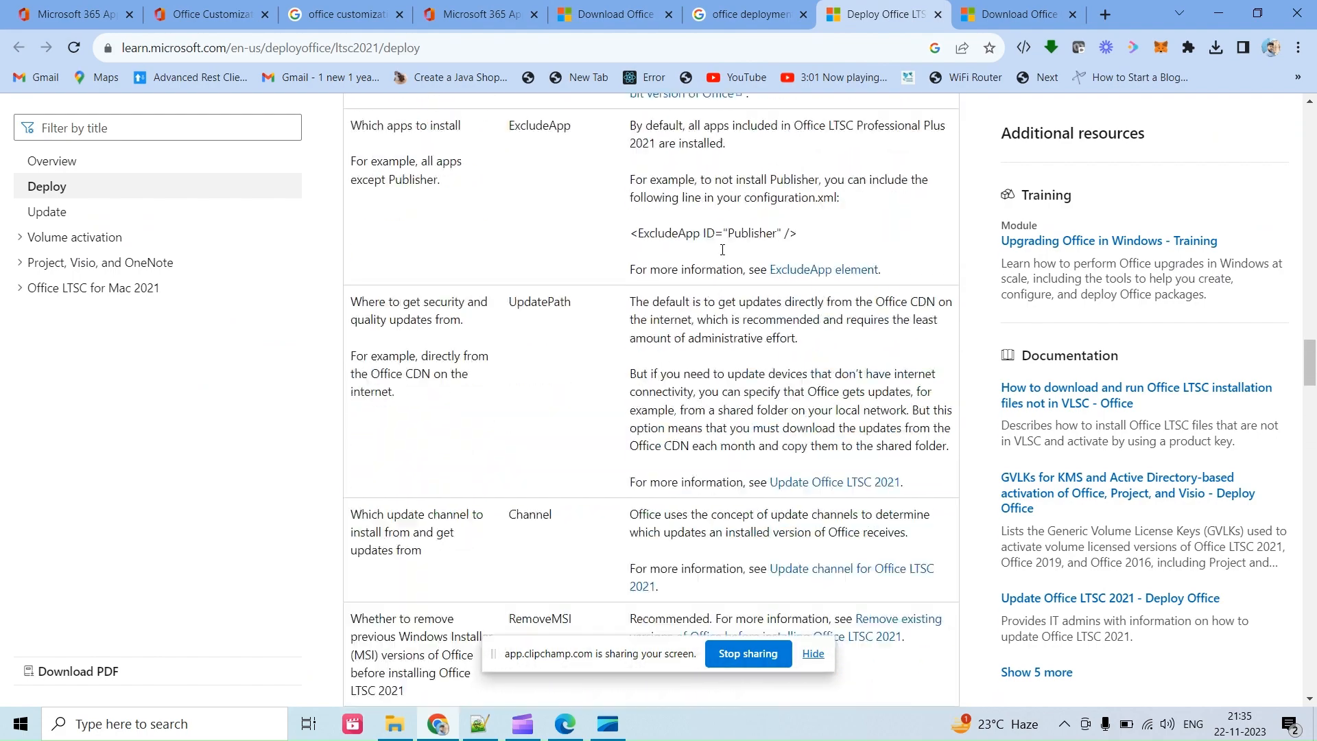
pyautogui.scroll(-15, 721, 249)
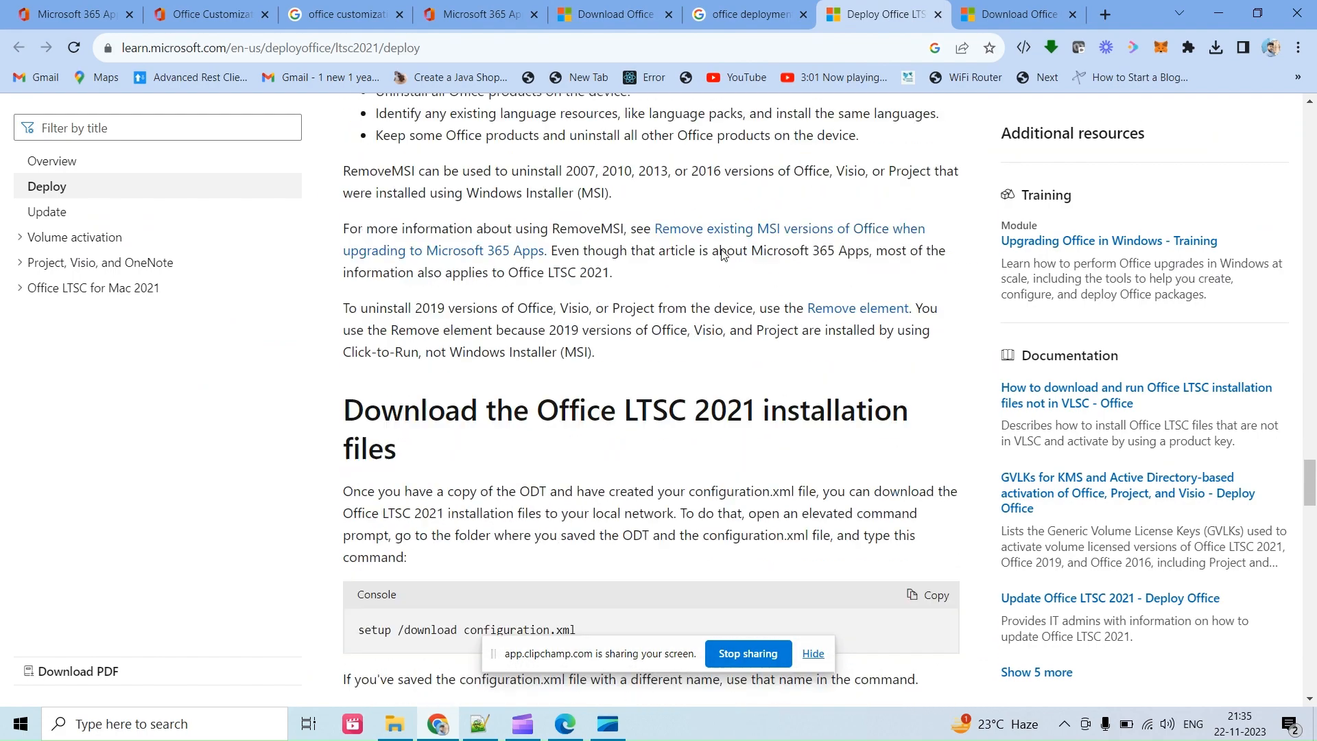
pyautogui.scroll(-14, 722, 254)
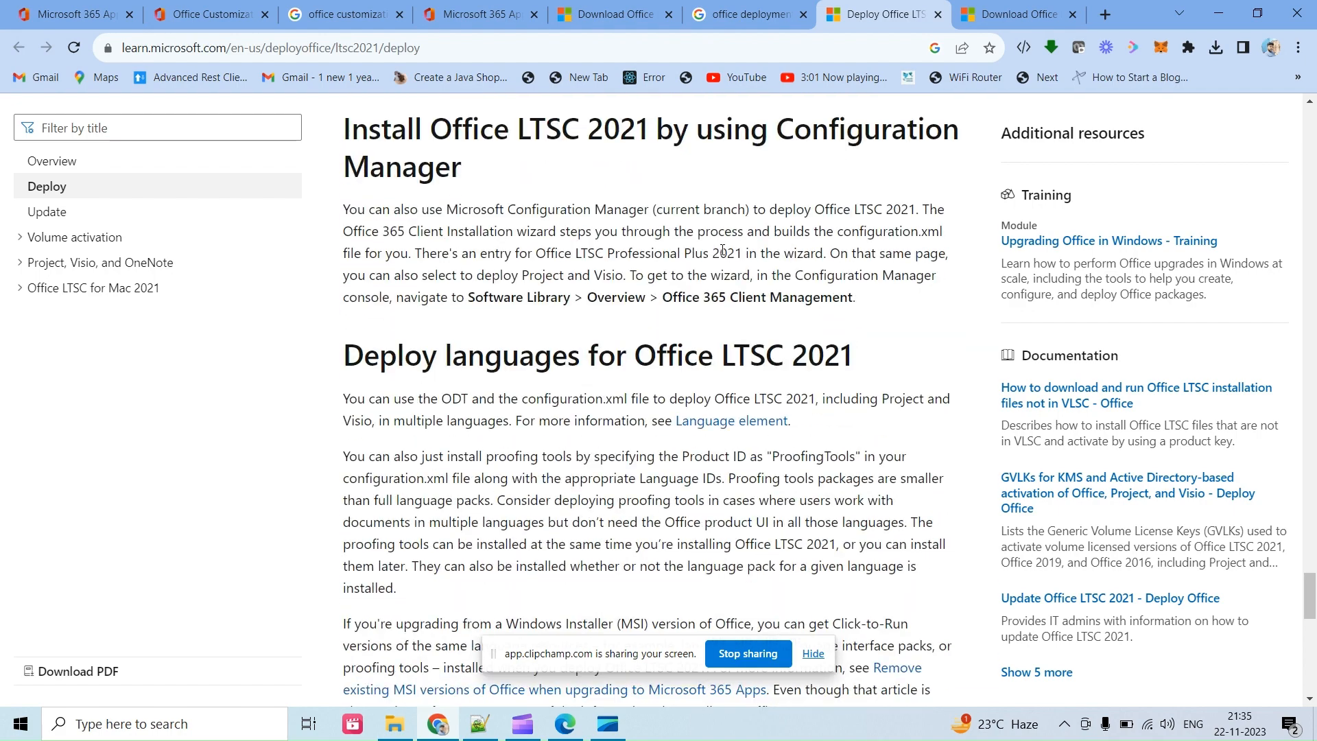
pyautogui.scroll(4, 722, 255)
pyautogui.scroll(1, 722, 255)
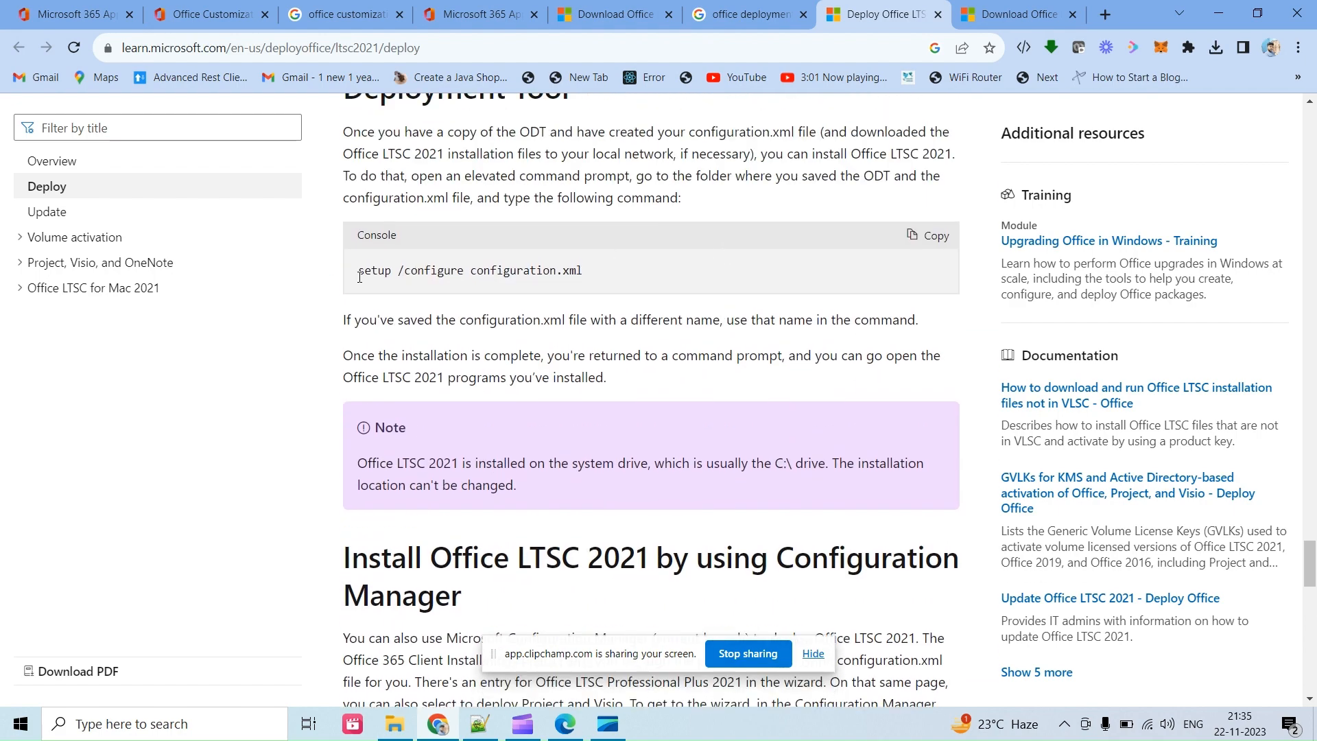
pyautogui.moveTo(360, 276); pyautogui.dragTo(596, 273)
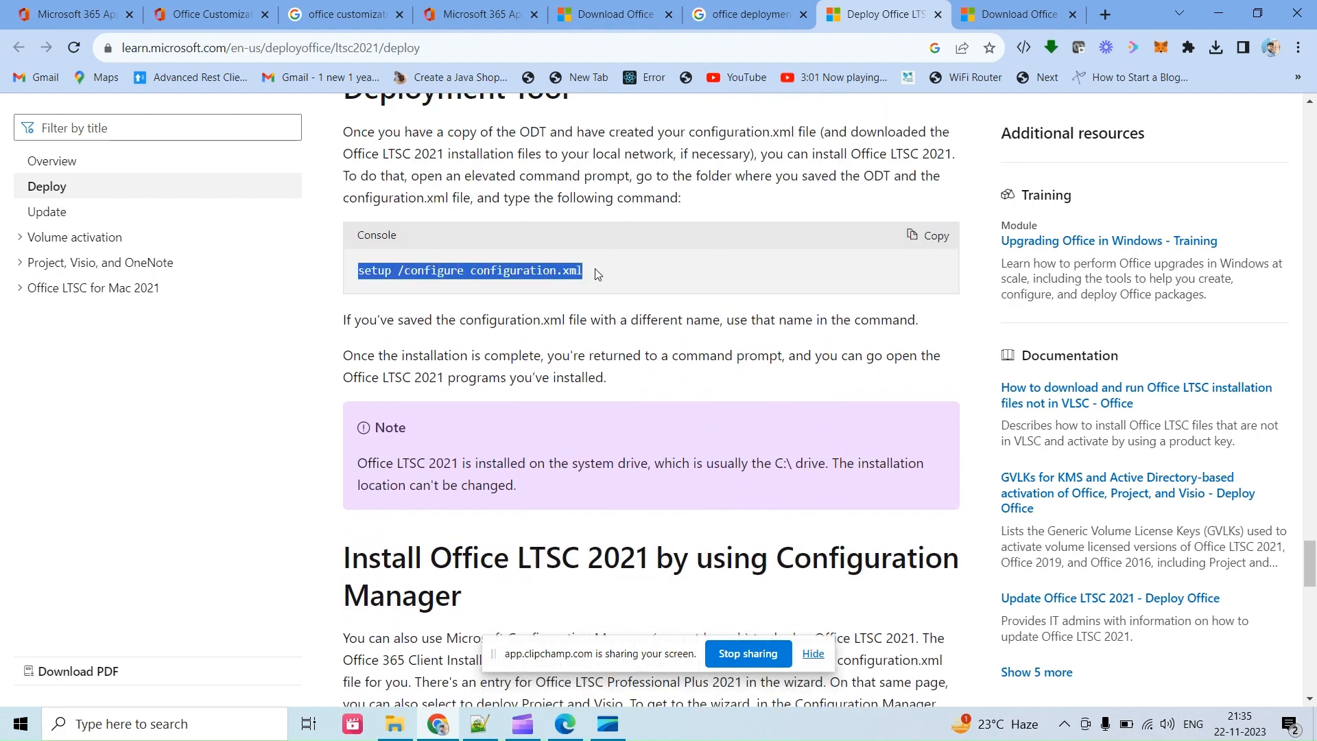
# Open a Command Prompt window and place it below the install command shown in the article
pyautogui.rightClick(522, 274)
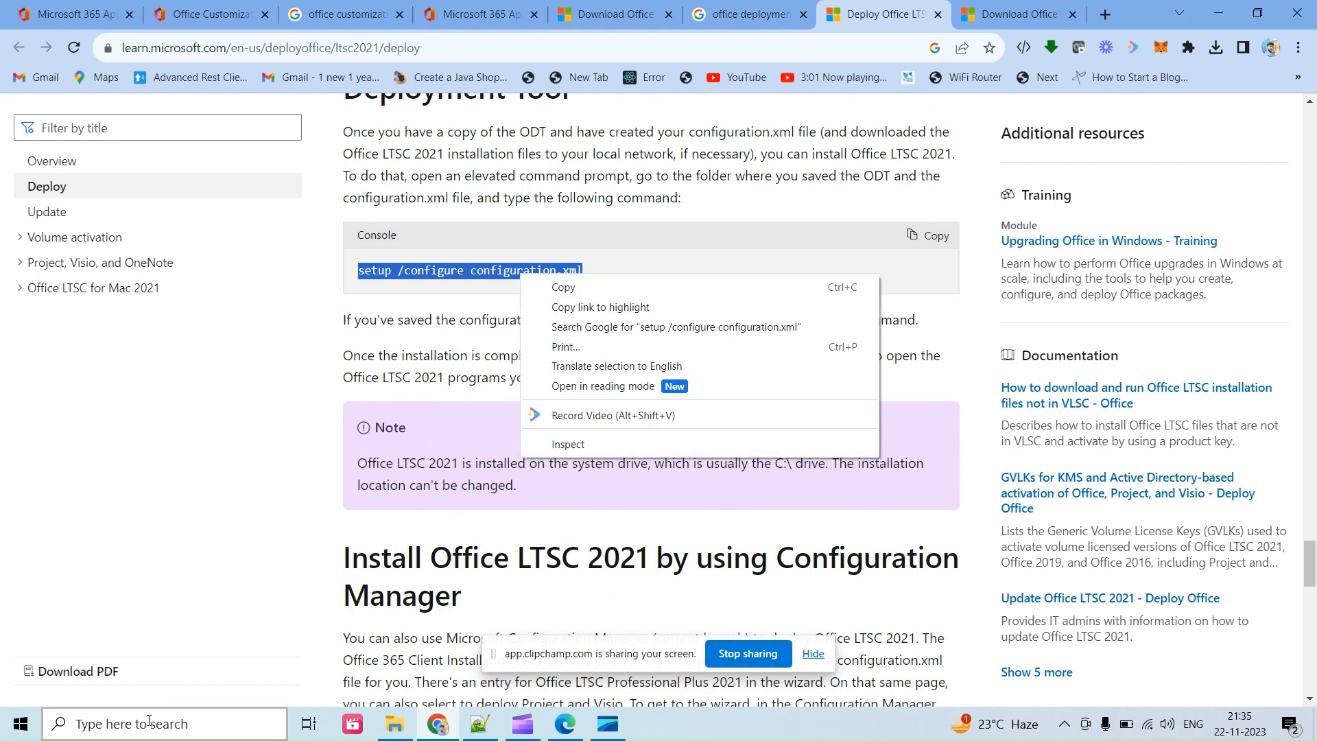
pyautogui.click(186, 715)
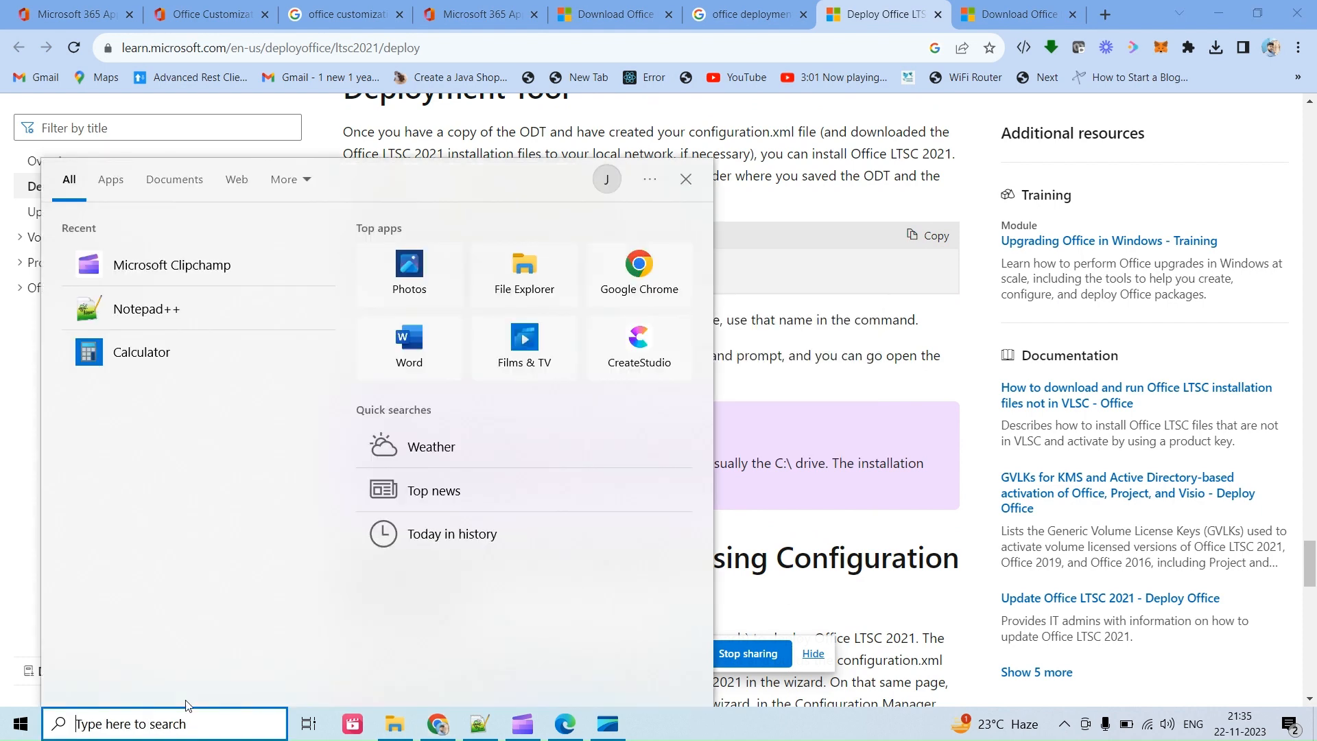
pyautogui.write('cmd')
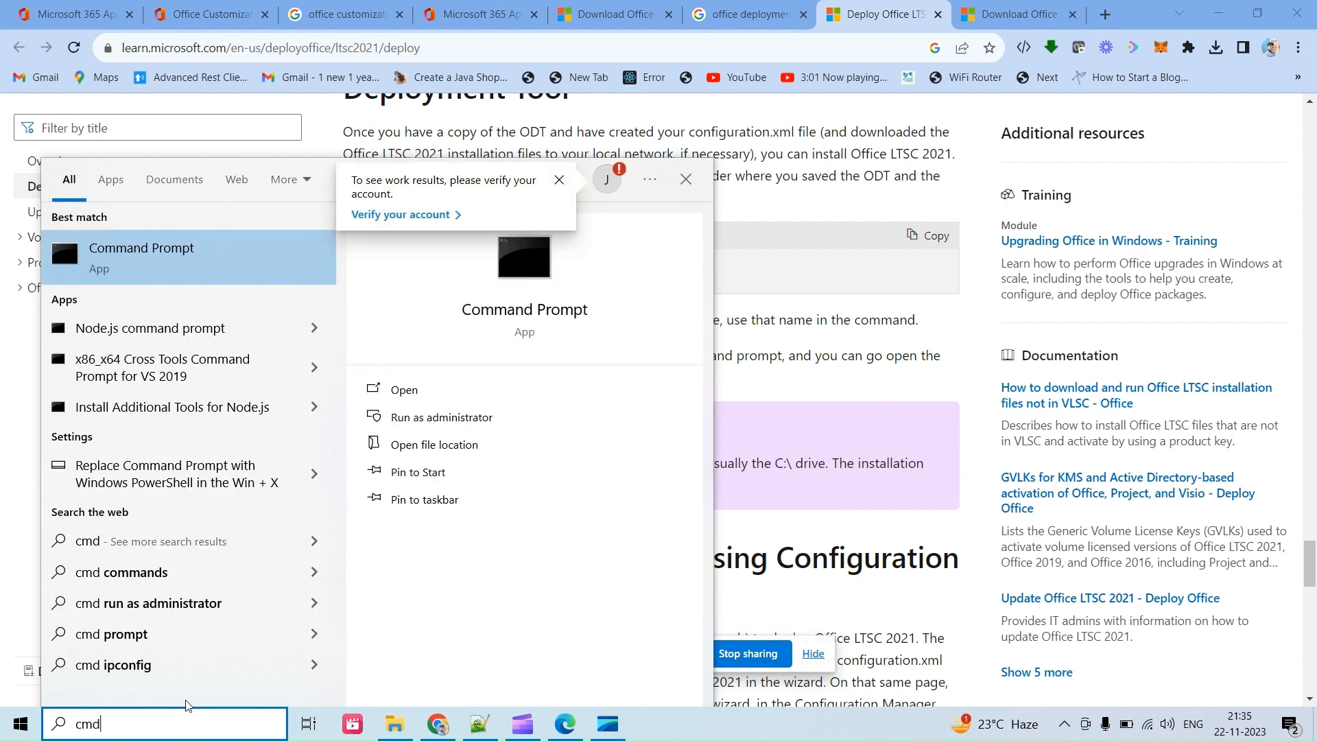
pyautogui.press('Return')
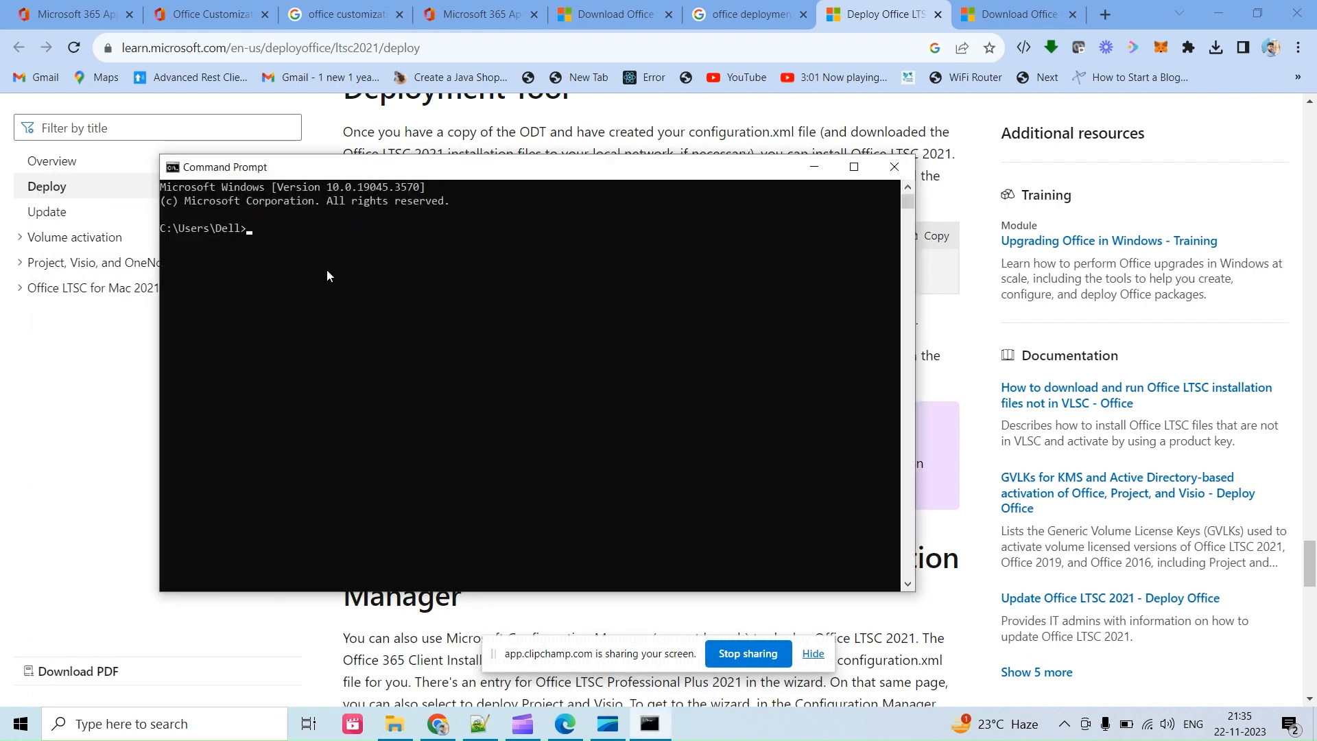
pyautogui.moveTo(452, 177); pyautogui.dragTo(511, 371)
pyautogui.moveTo(559, 306); pyautogui.dragTo(557, 320)
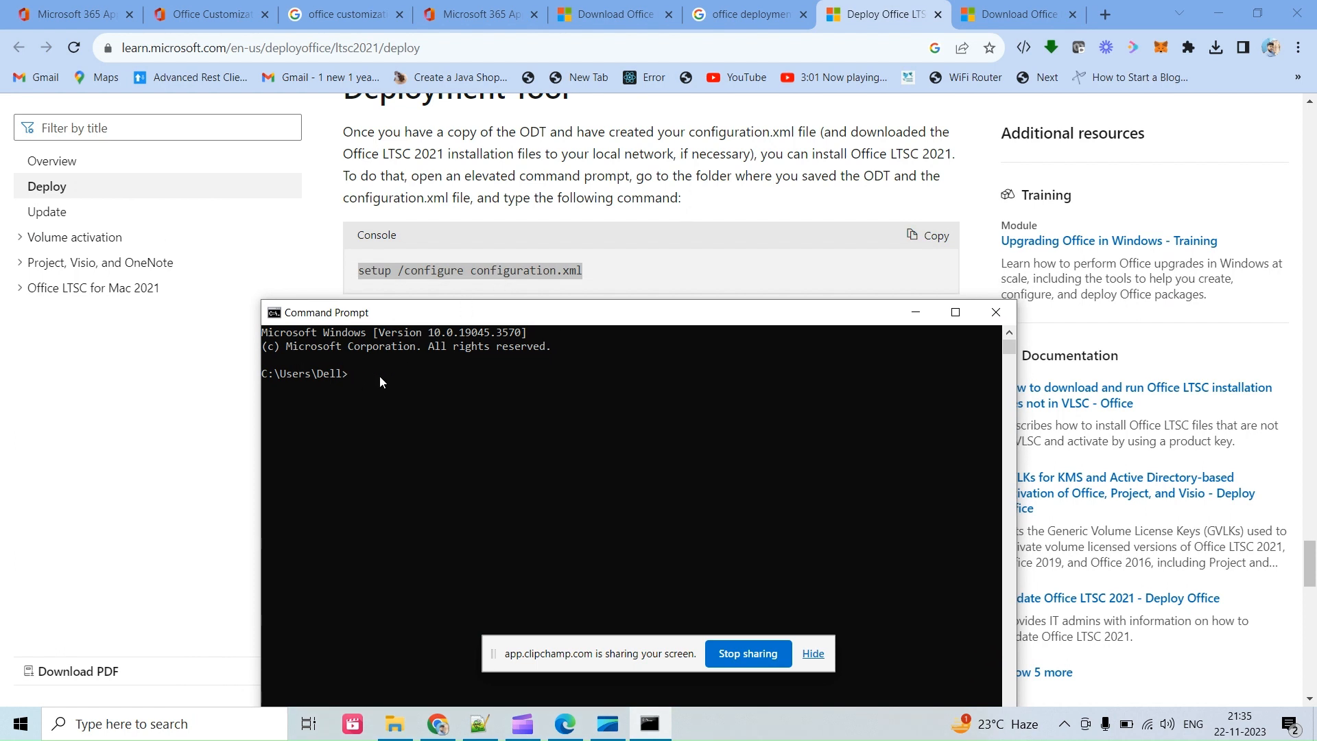
# Change the Command Prompt directory to C:\office2, taking the path from the office2 folder in File Explorer
pyautogui.click(395, 724)
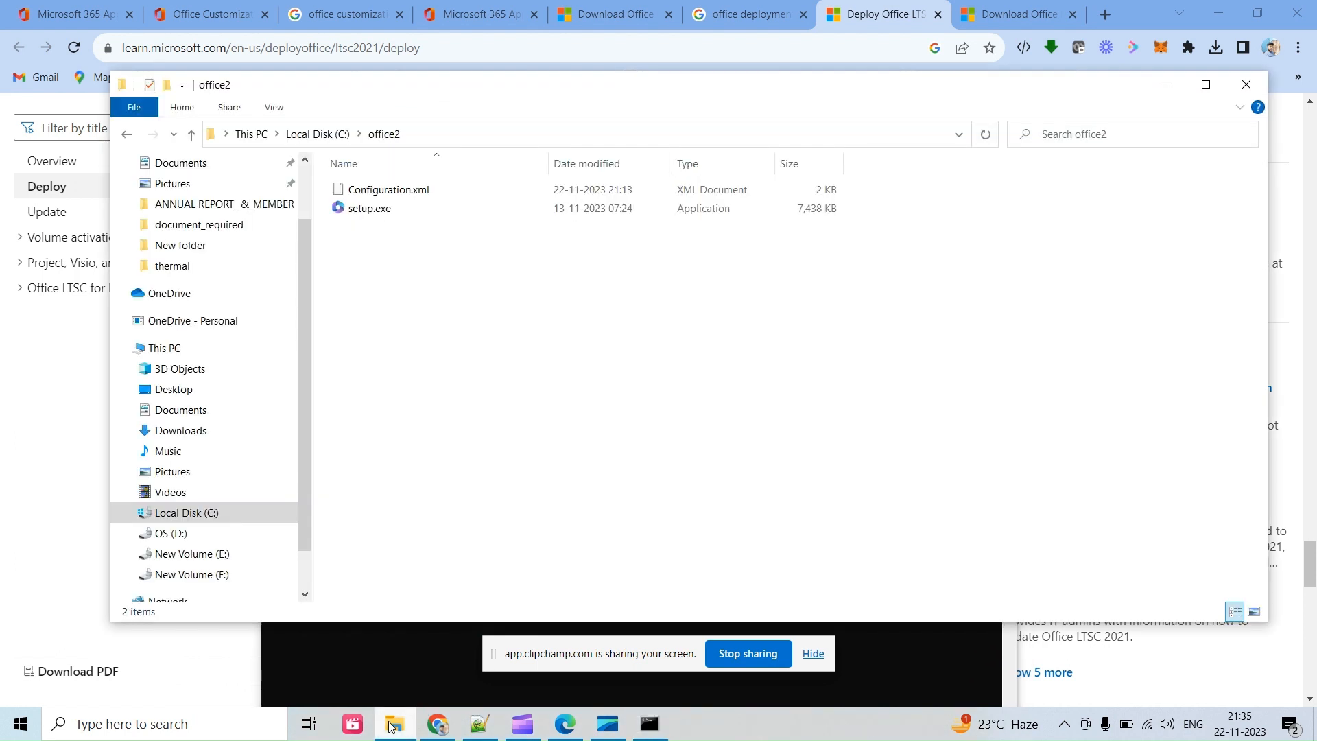
pyautogui.click(318, 134)
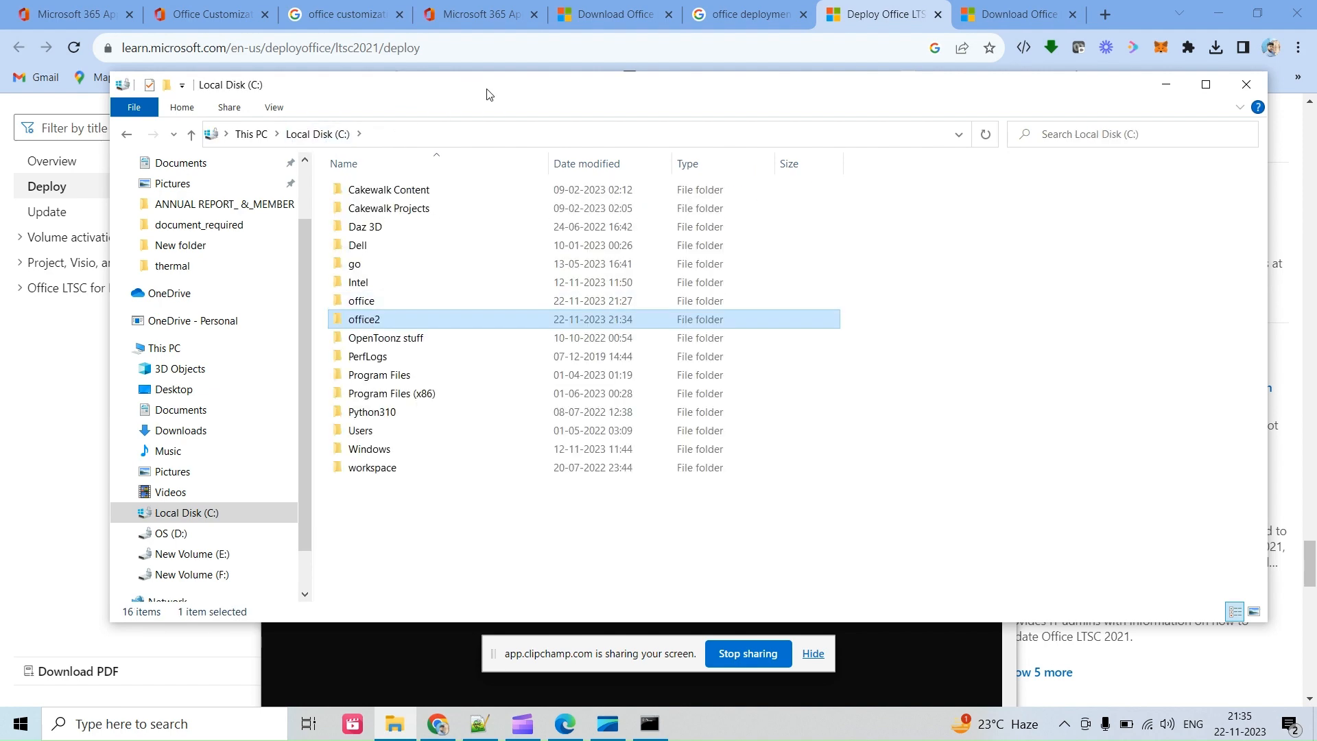
pyautogui.moveTo(487, 89); pyautogui.dragTo(928, 160)
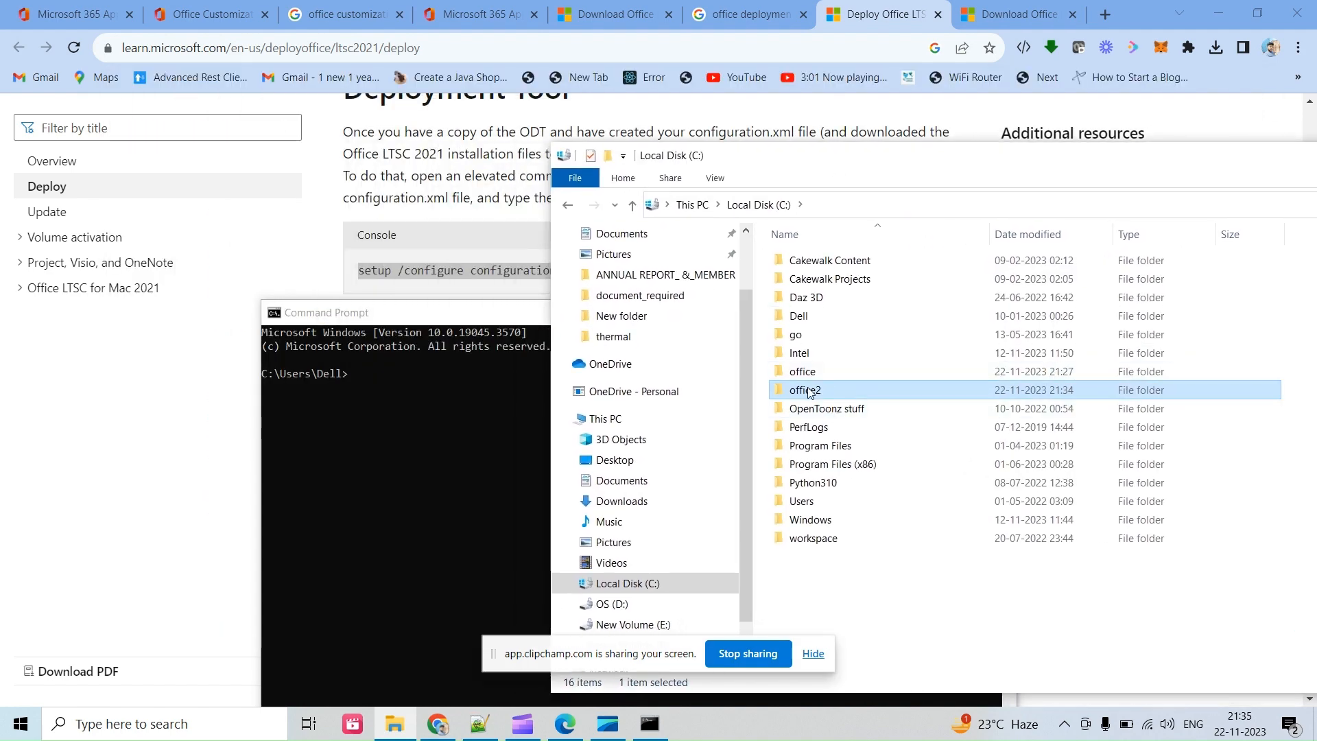
pyautogui.moveTo(805, 390); pyautogui.dragTo(433, 430)
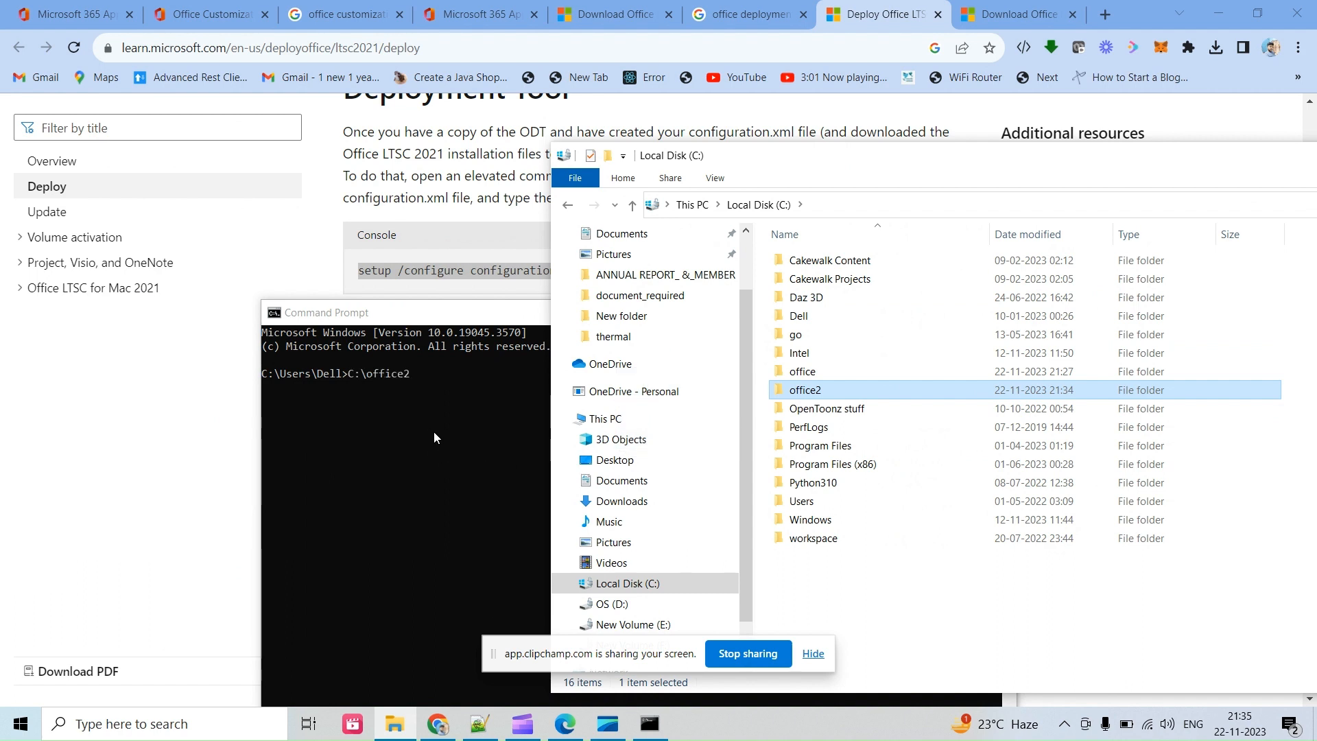
pyautogui.click(434, 431)
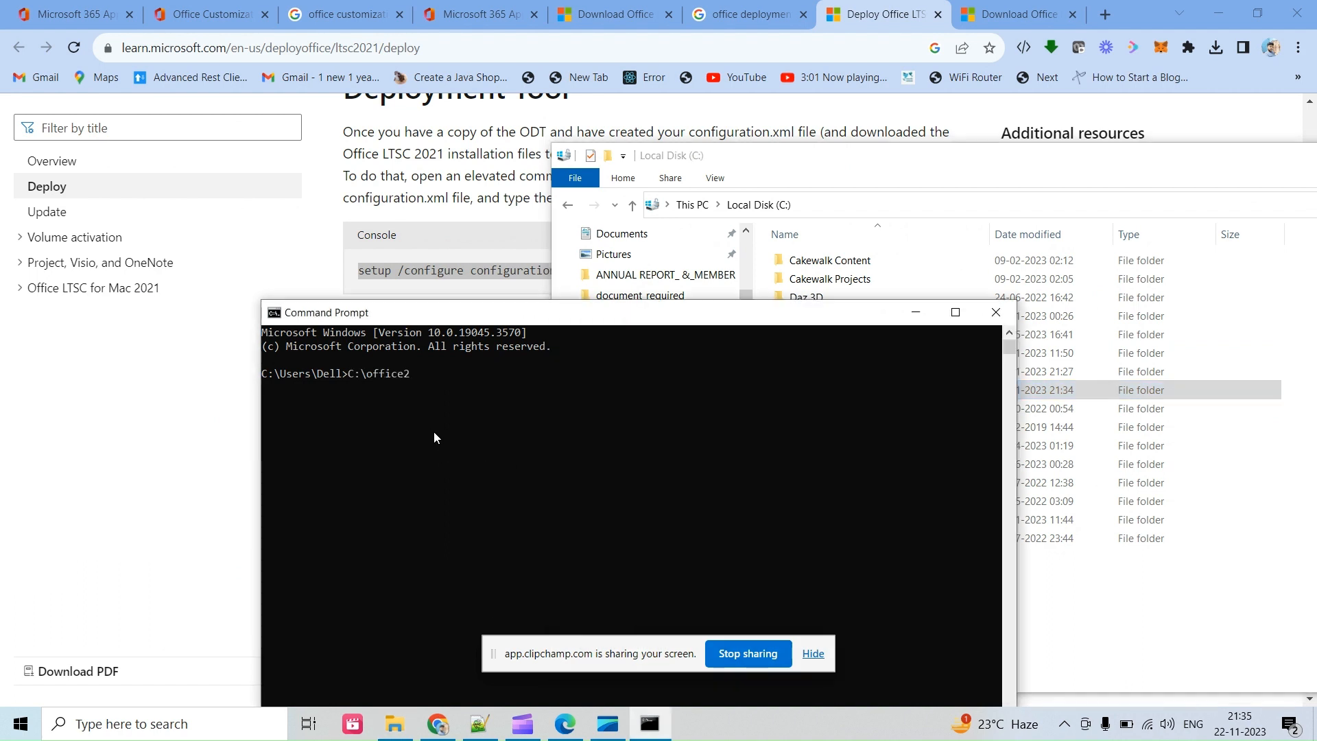
pyautogui.press('Home')
pyautogui.write('cd')
pyautogui.press('Return')
pyautogui.moveTo(656, 314); pyautogui.dragTo(568, 291)
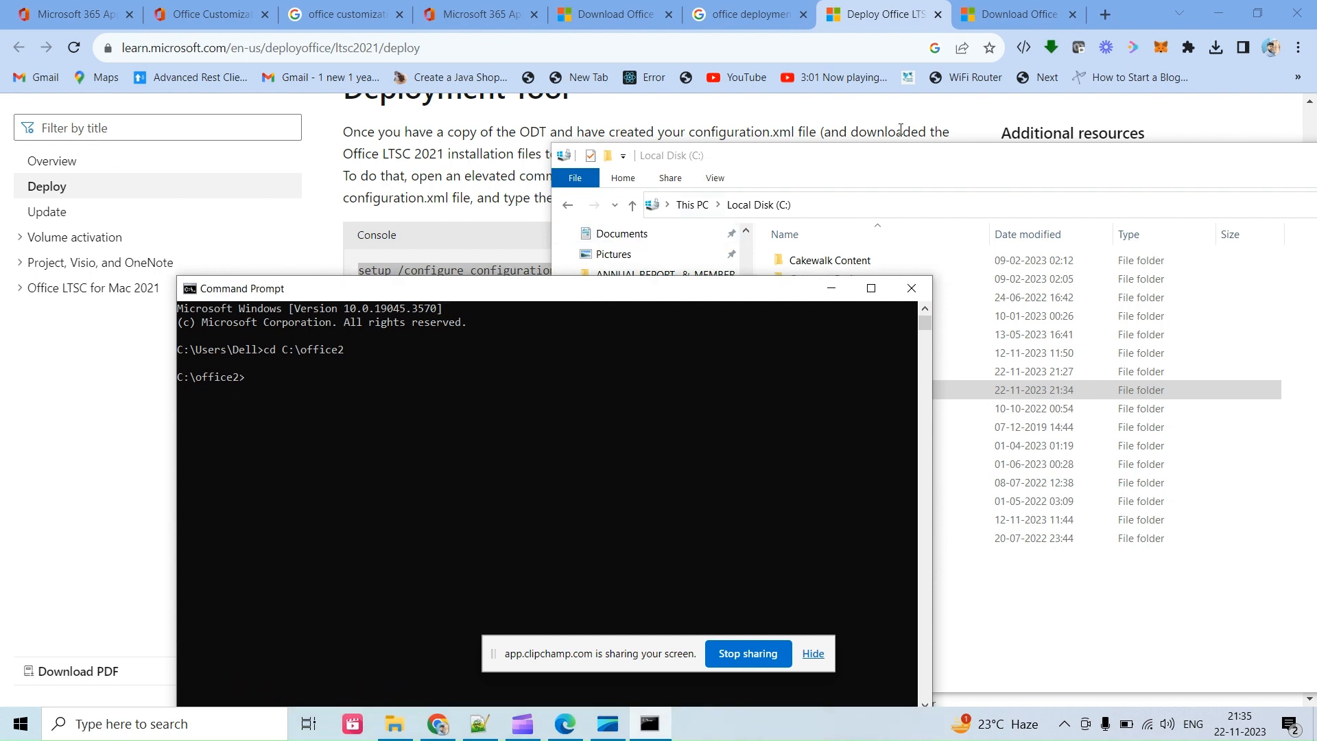
# Open the office2 folder in File Explorer and check it for Configuration.xml and setup.exe
pyautogui.click(899, 162)
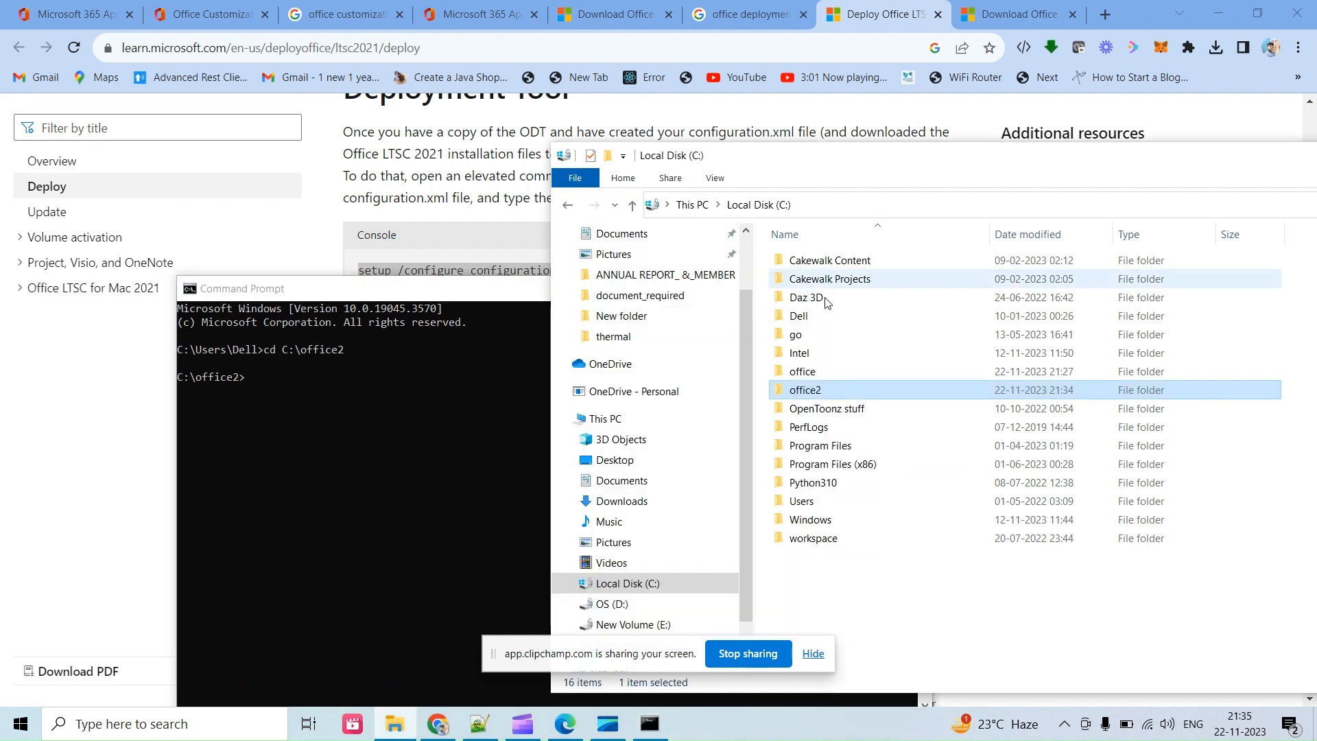
pyautogui.doubleClick(804, 392)
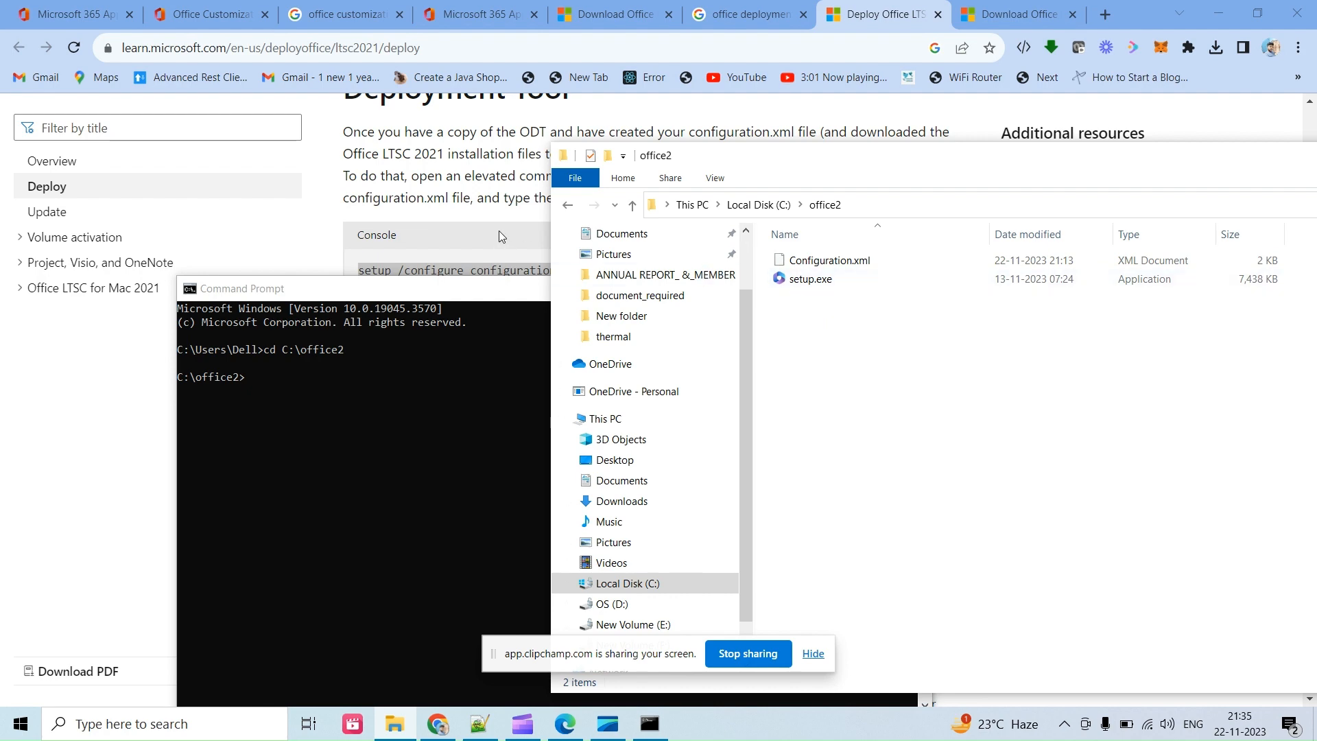
pyautogui.moveTo(1147, 162); pyautogui.dragTo(877, 177)
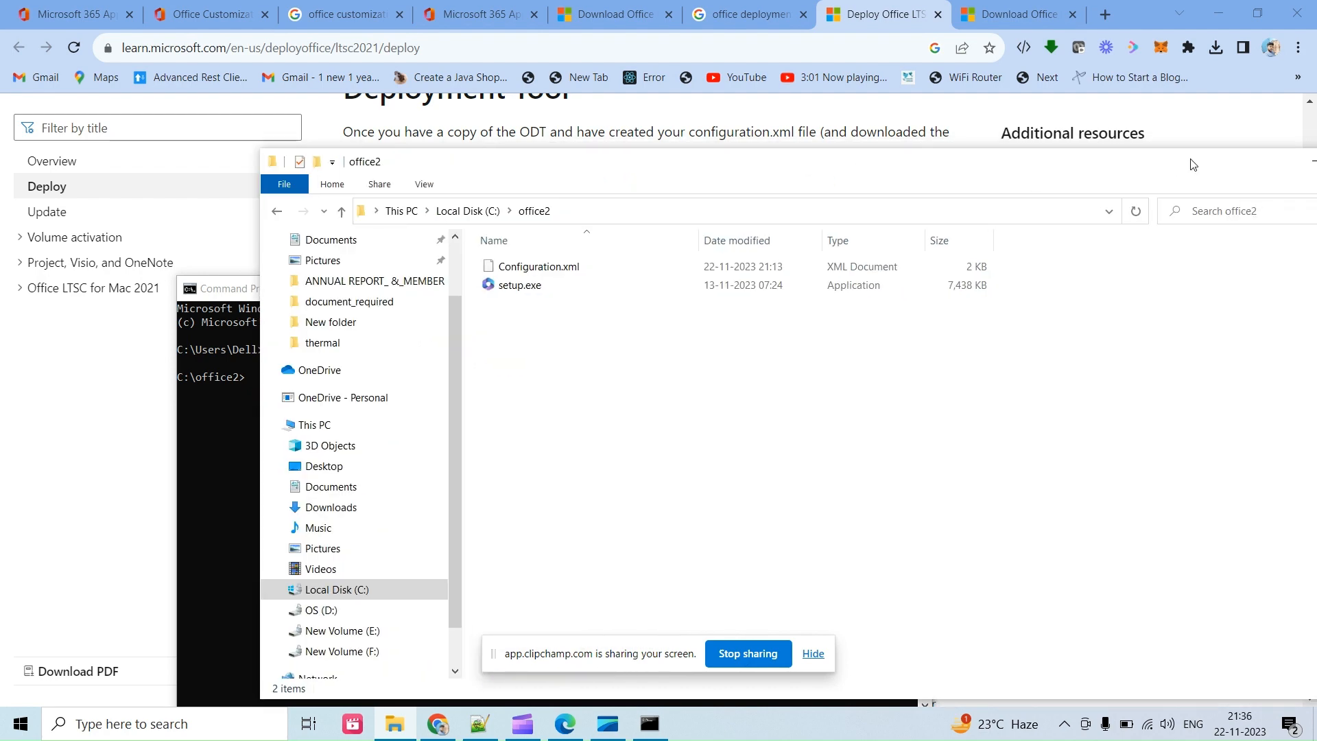
pyautogui.moveTo(1193, 164); pyautogui.dragTo(1050, 171)
pyautogui.click(1174, 169)
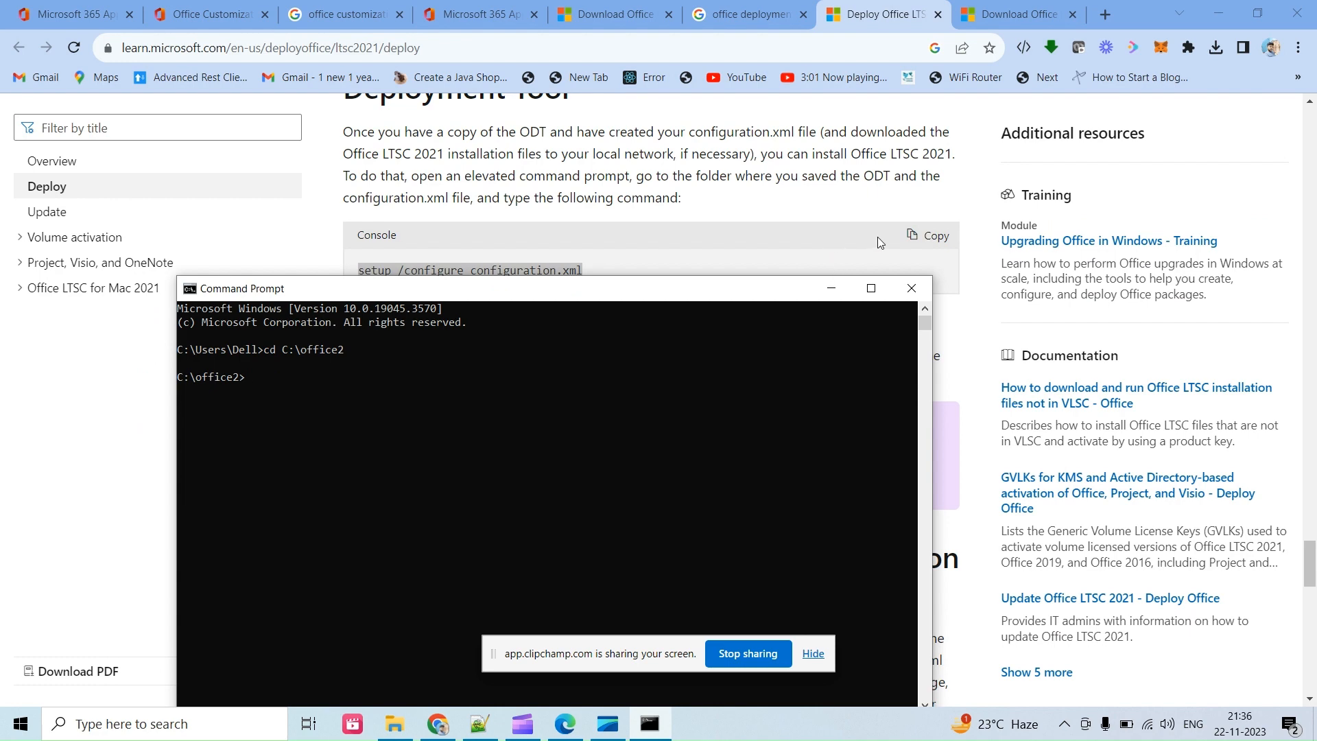
# Copy "setup /configure configuration.xml" from the article, run it from C:\office2 in Command Prompt, and dismiss the installer dialog
pyautogui.click(832, 288)
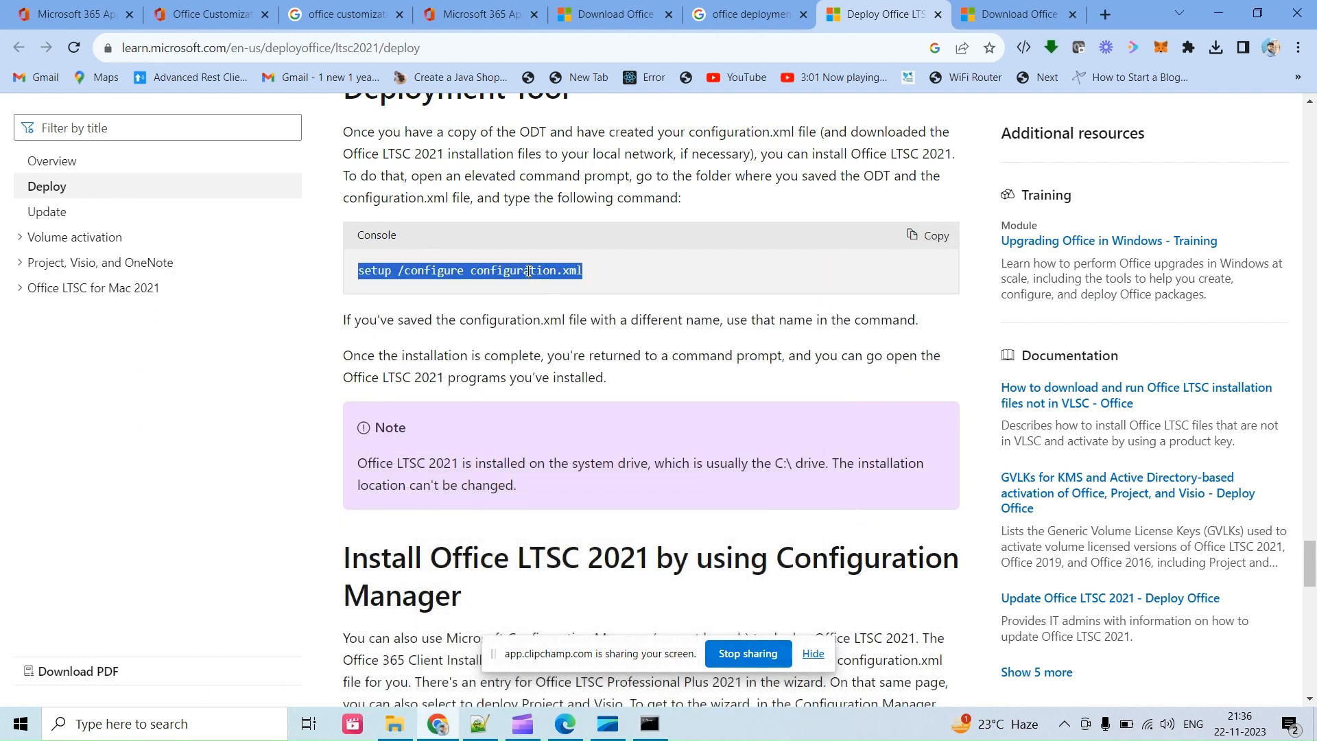
pyautogui.rightClick(528, 273)
pyautogui.click(569, 286)
pyautogui.click(369, 290)
pyautogui.moveTo(358, 279); pyautogui.dragTo(606, 269)
pyautogui.rightClick(552, 276)
pyautogui.click(593, 292)
pyautogui.click(649, 724)
pyautogui.hotkey('ctrl', 'v')
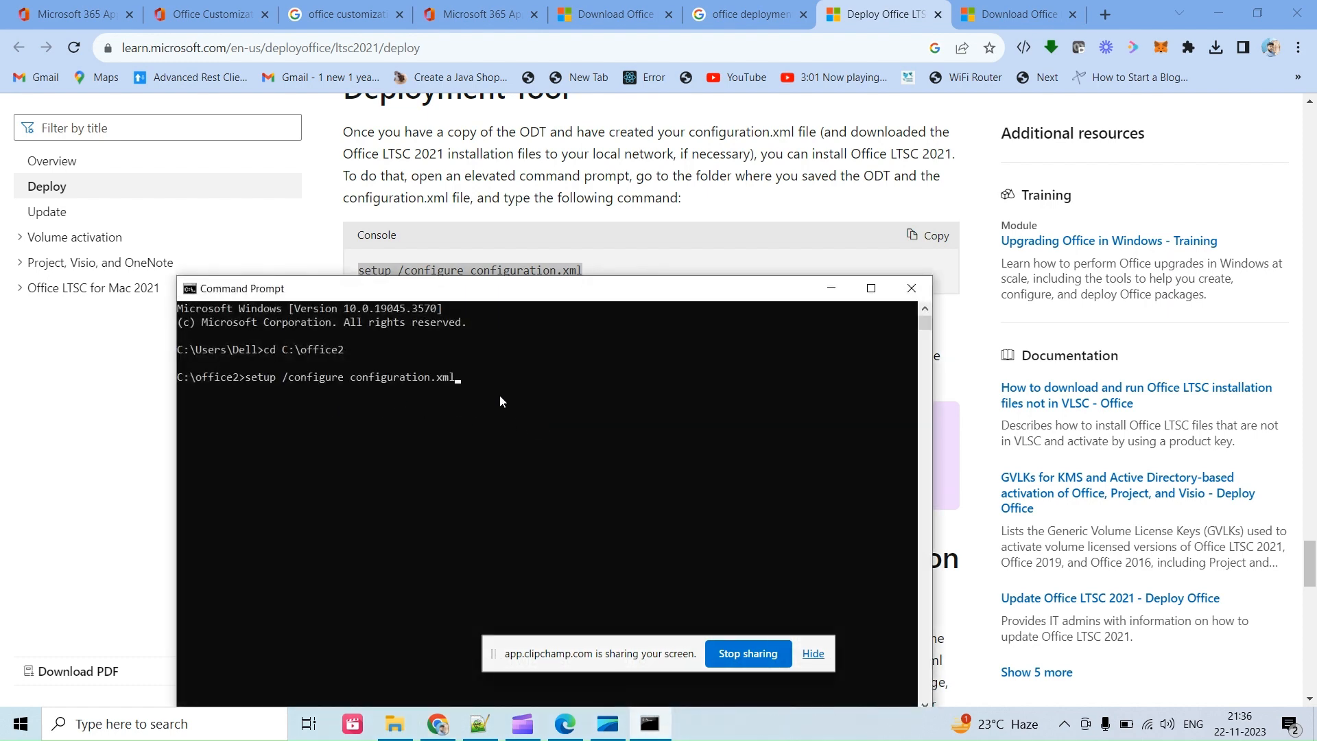
pyautogui.press('Return')
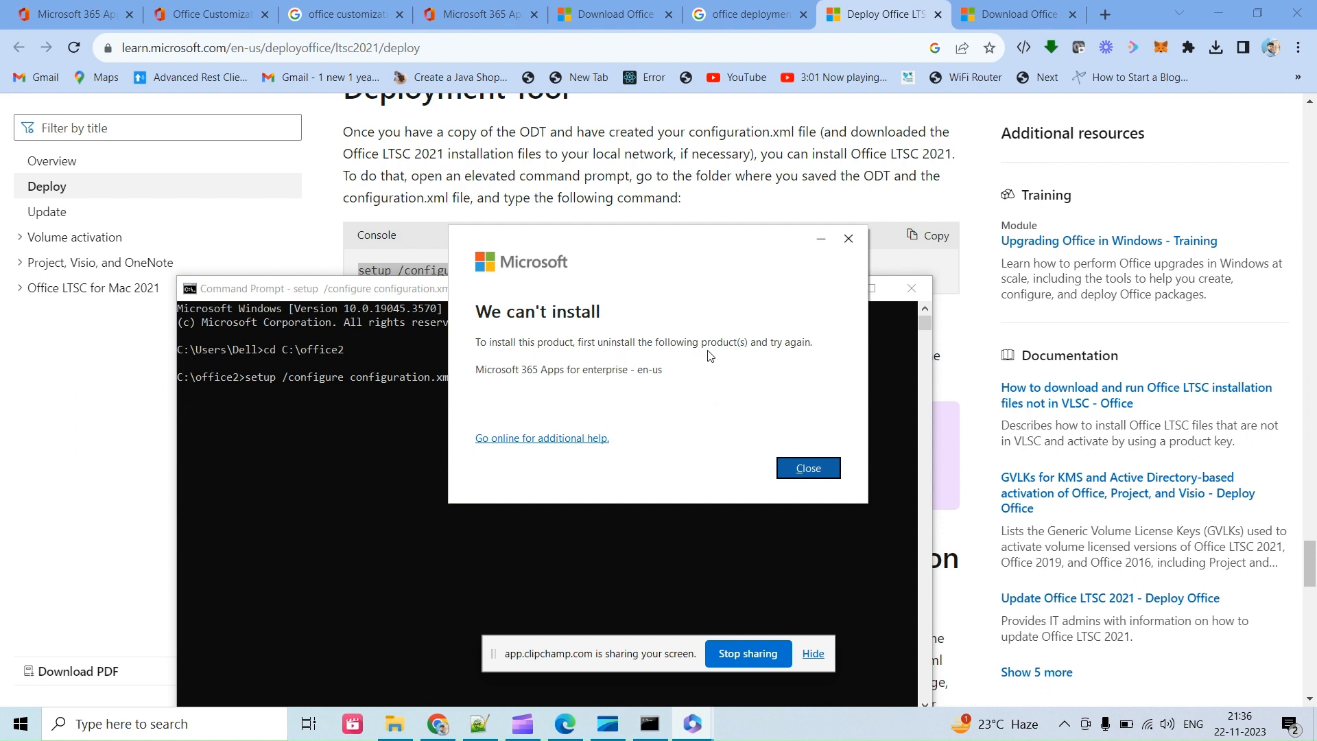
pyautogui.click(804, 468)
# Open Control Panel and bring up the list of installed programs that can be uninstalled
pyautogui.moveTo(691, 293); pyautogui.dragTo(718, 172)
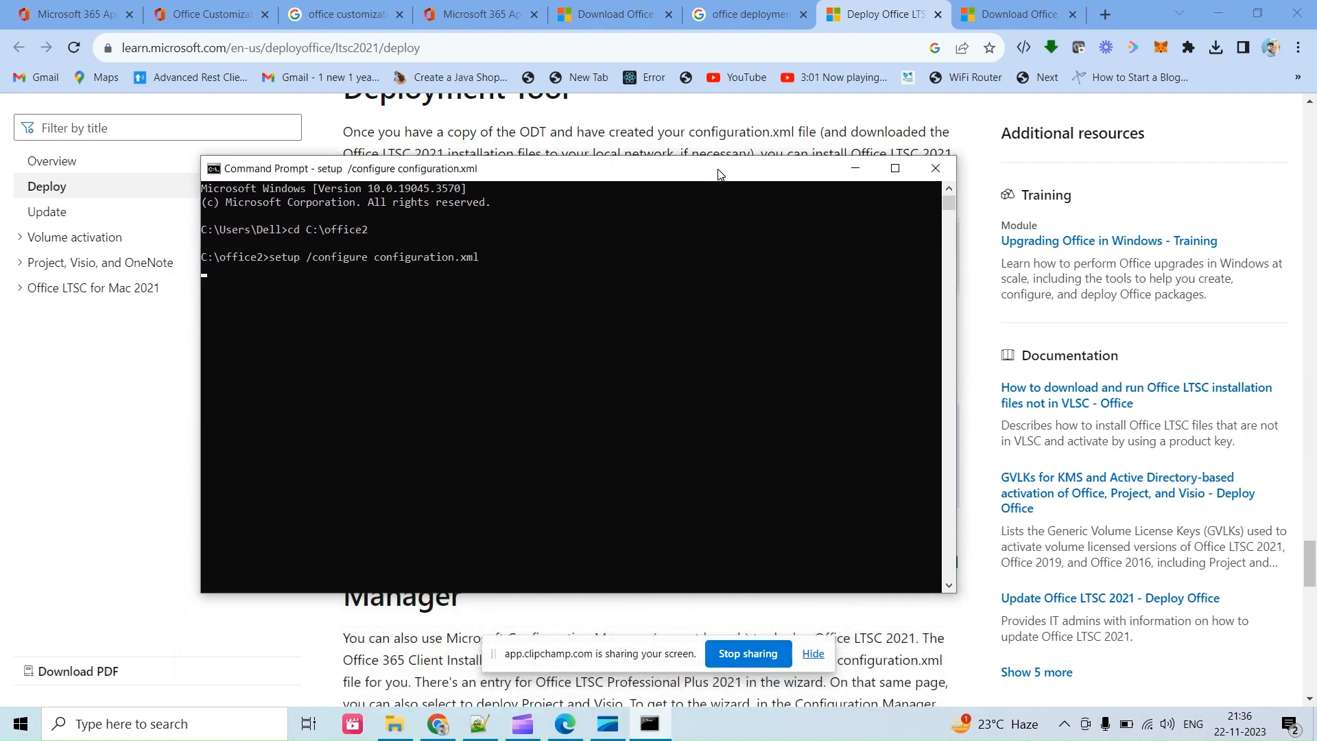
pyautogui.click(392, 726)
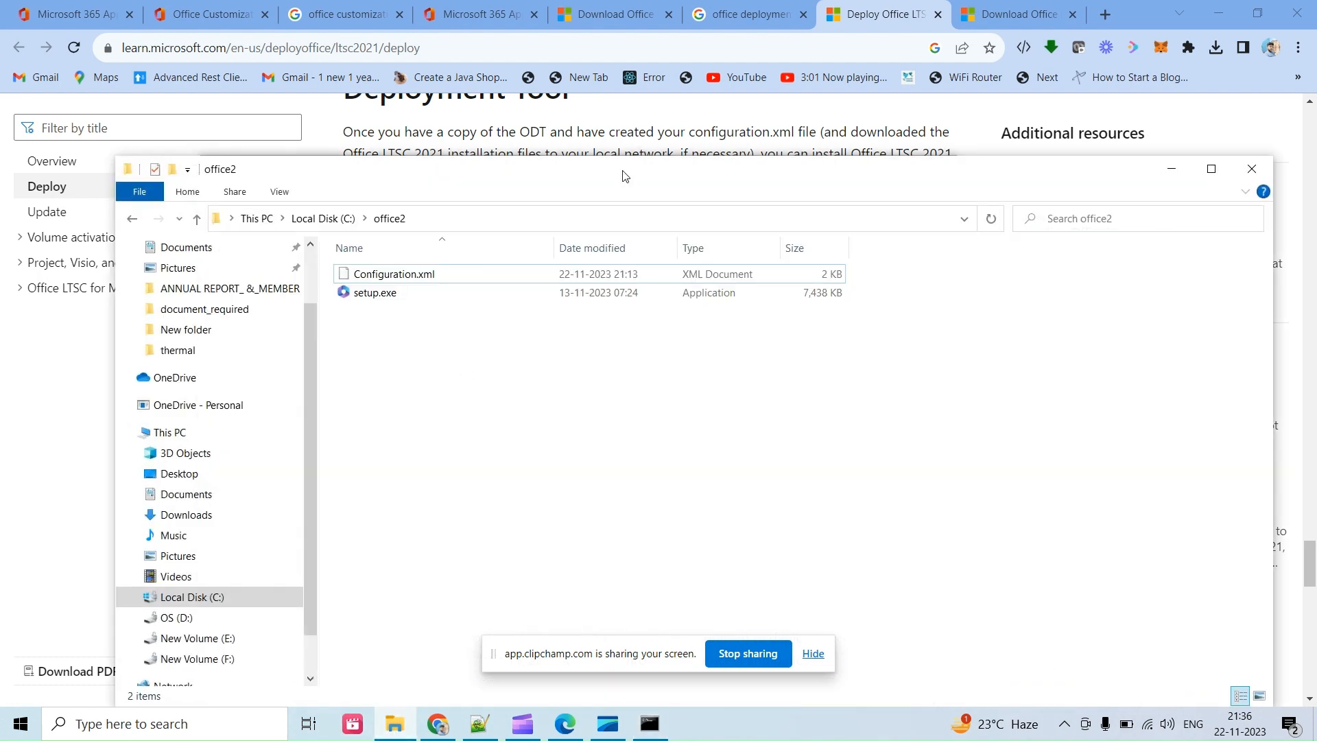
pyautogui.moveTo(625, 176); pyautogui.dragTo(626, 115)
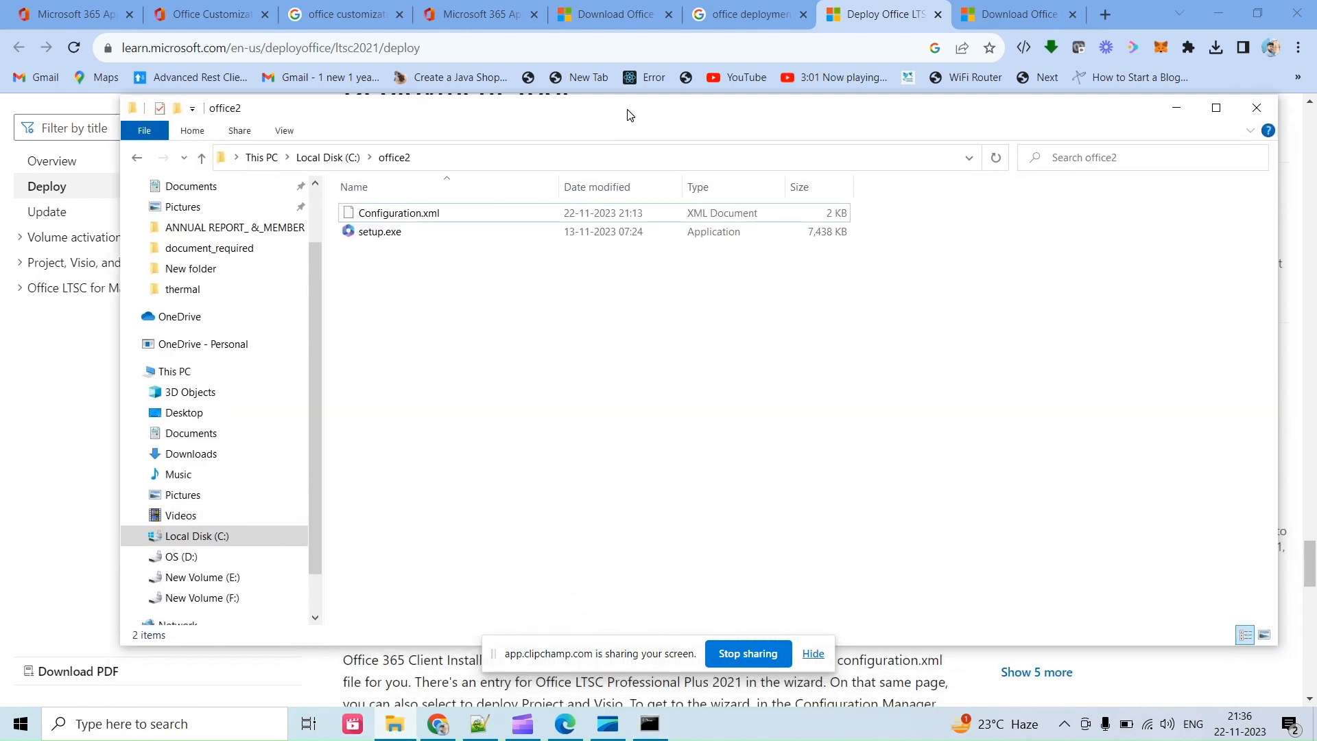
pyautogui.click(113, 726)
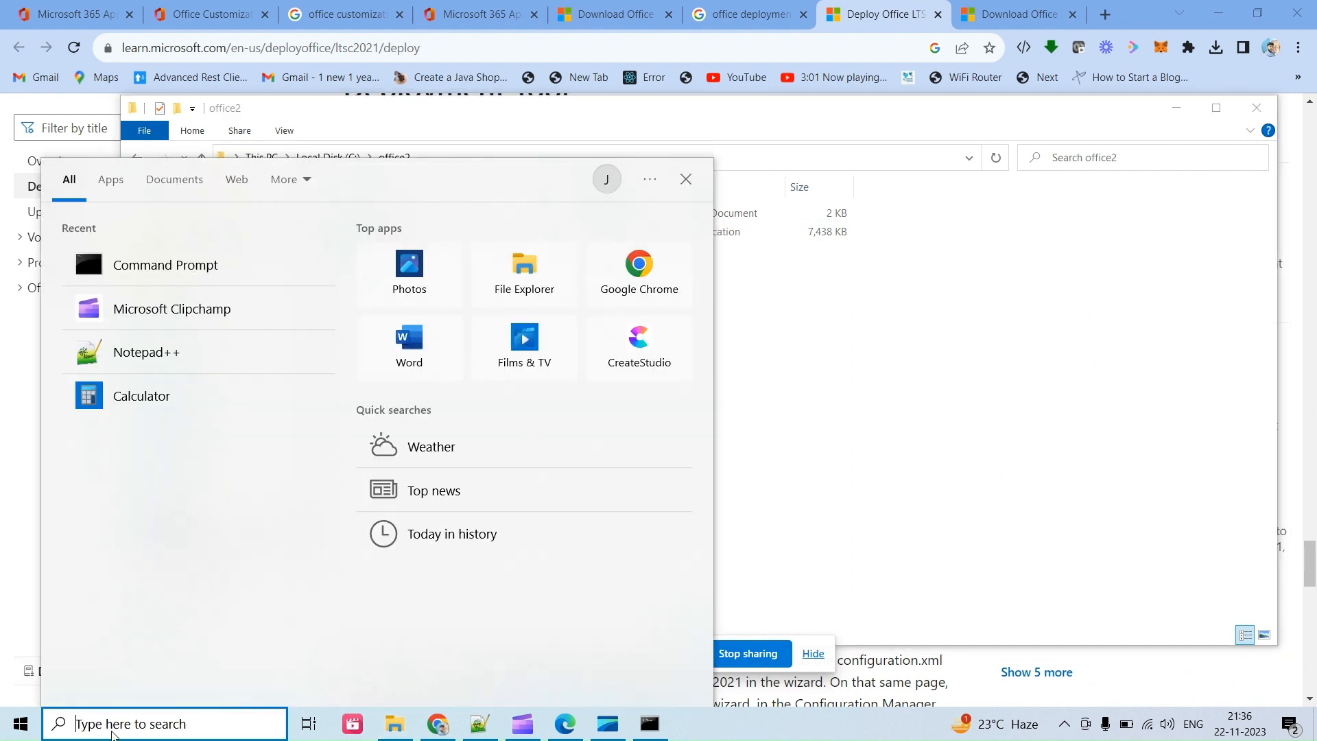
pyautogui.write('contro')
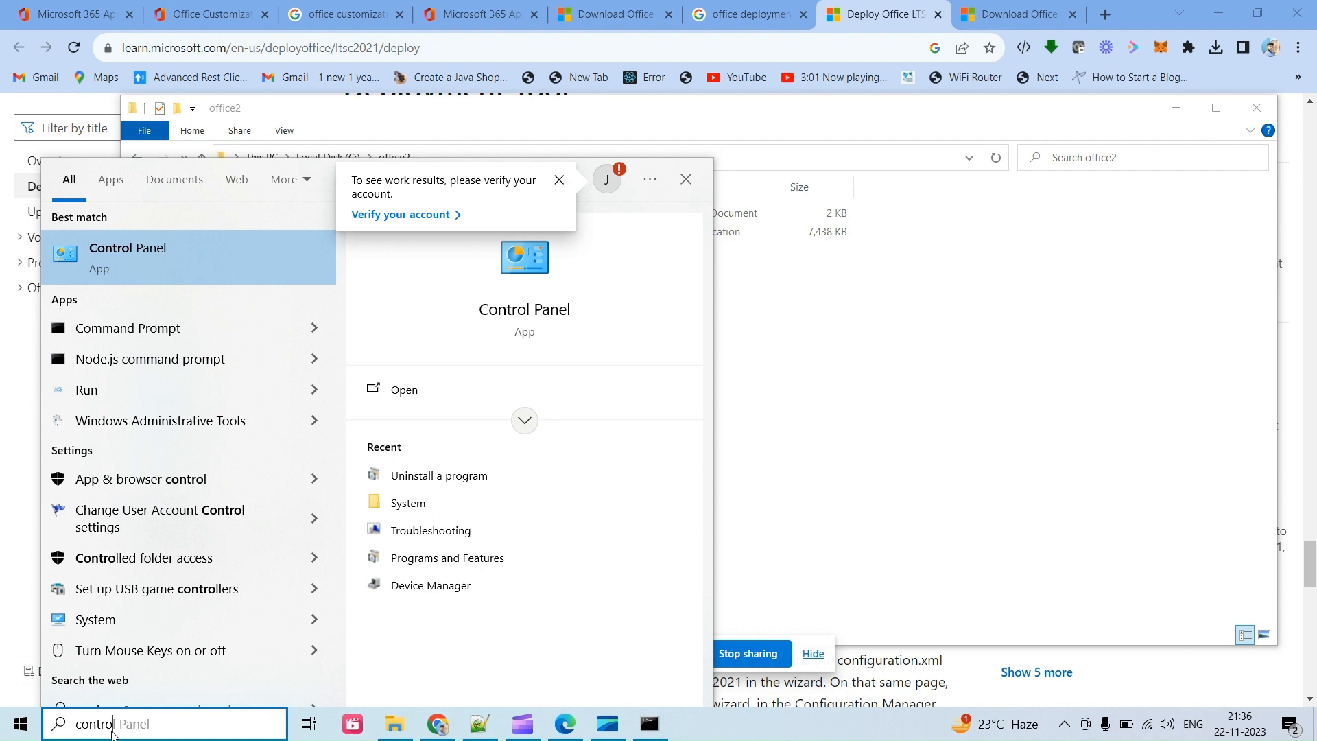
pyautogui.press('Escape')
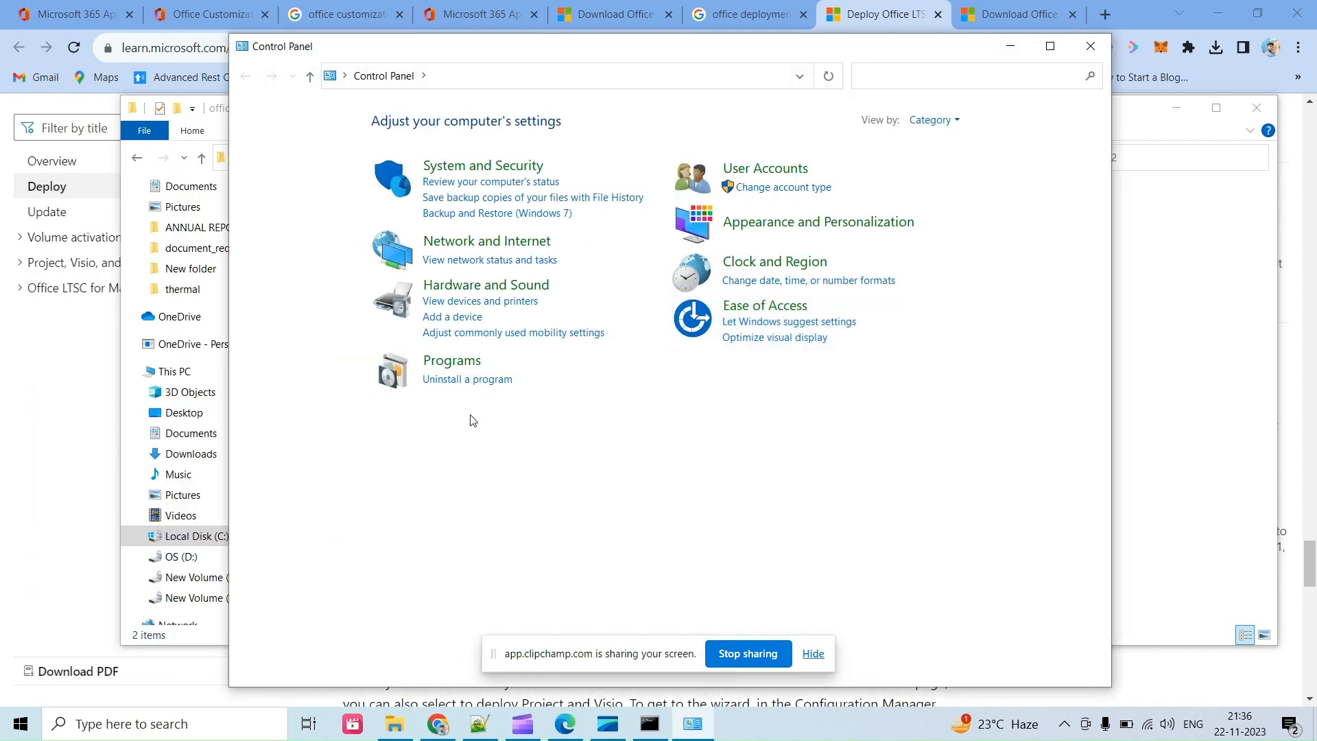
pyautogui.click(495, 380)
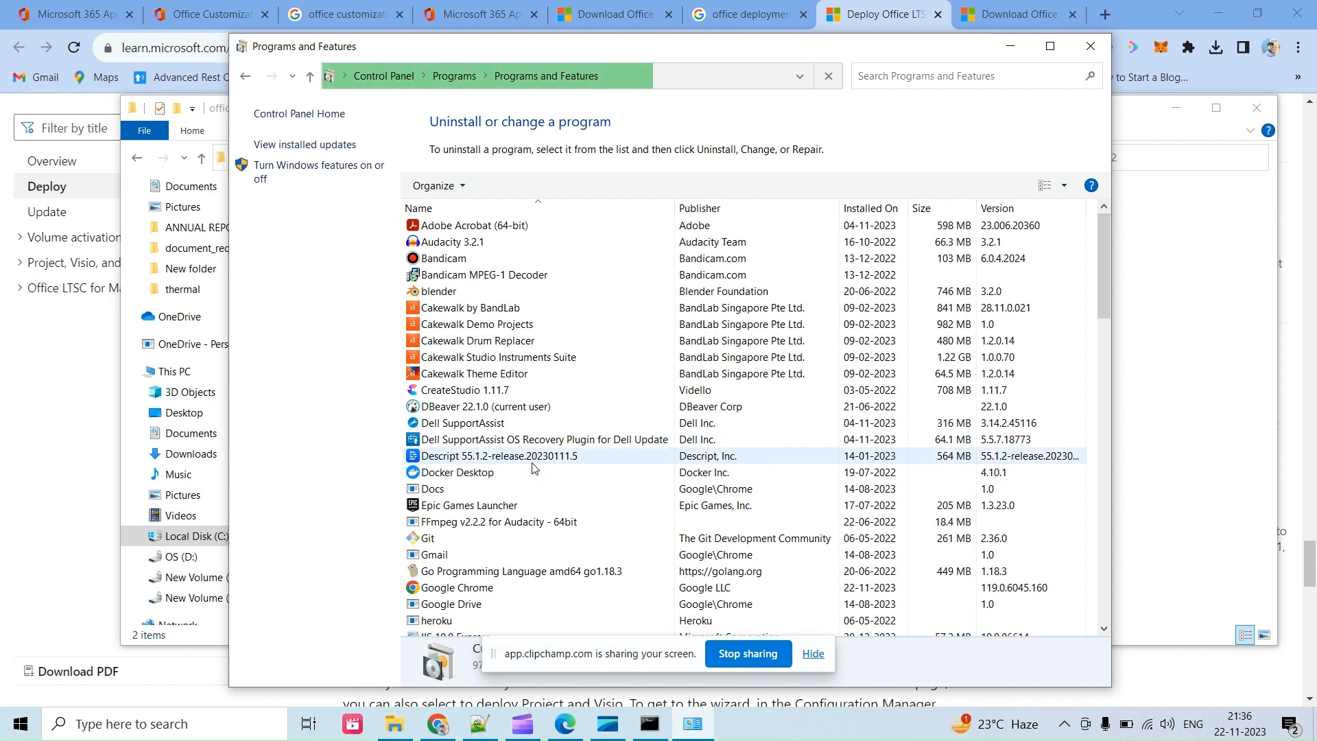
# Look through the installed programs for Microsoft 365 Apps for enterprise and any other Office products
pyautogui.scroll(-8, 534, 468)
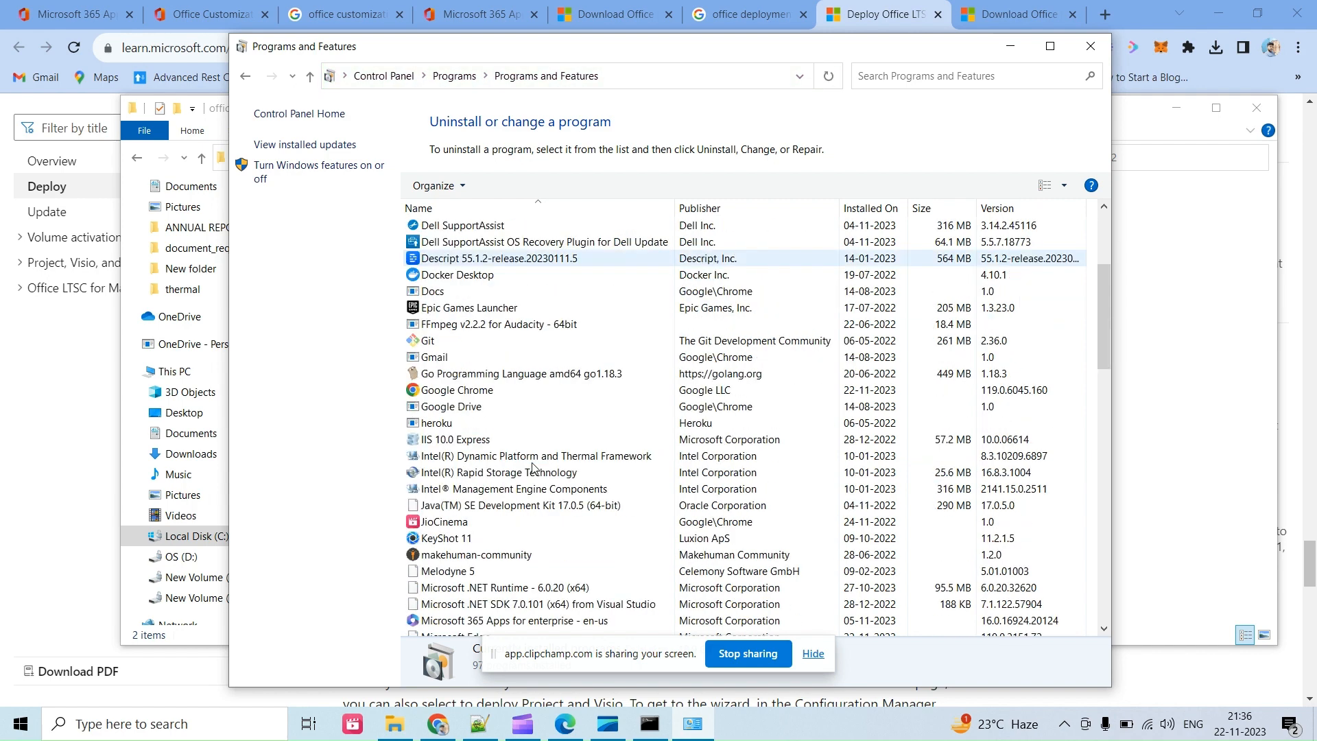
pyautogui.scroll(-4, 535, 468)
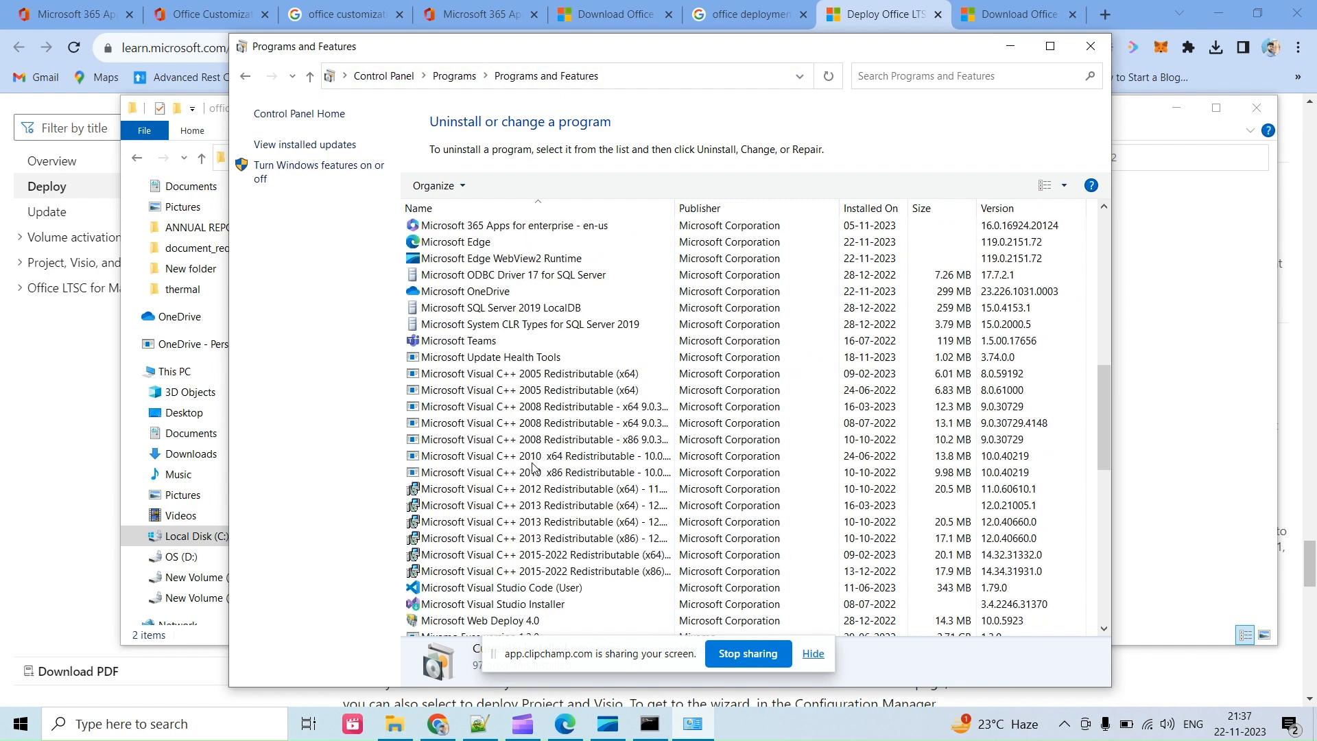
pyautogui.scroll(-6, 535, 468)
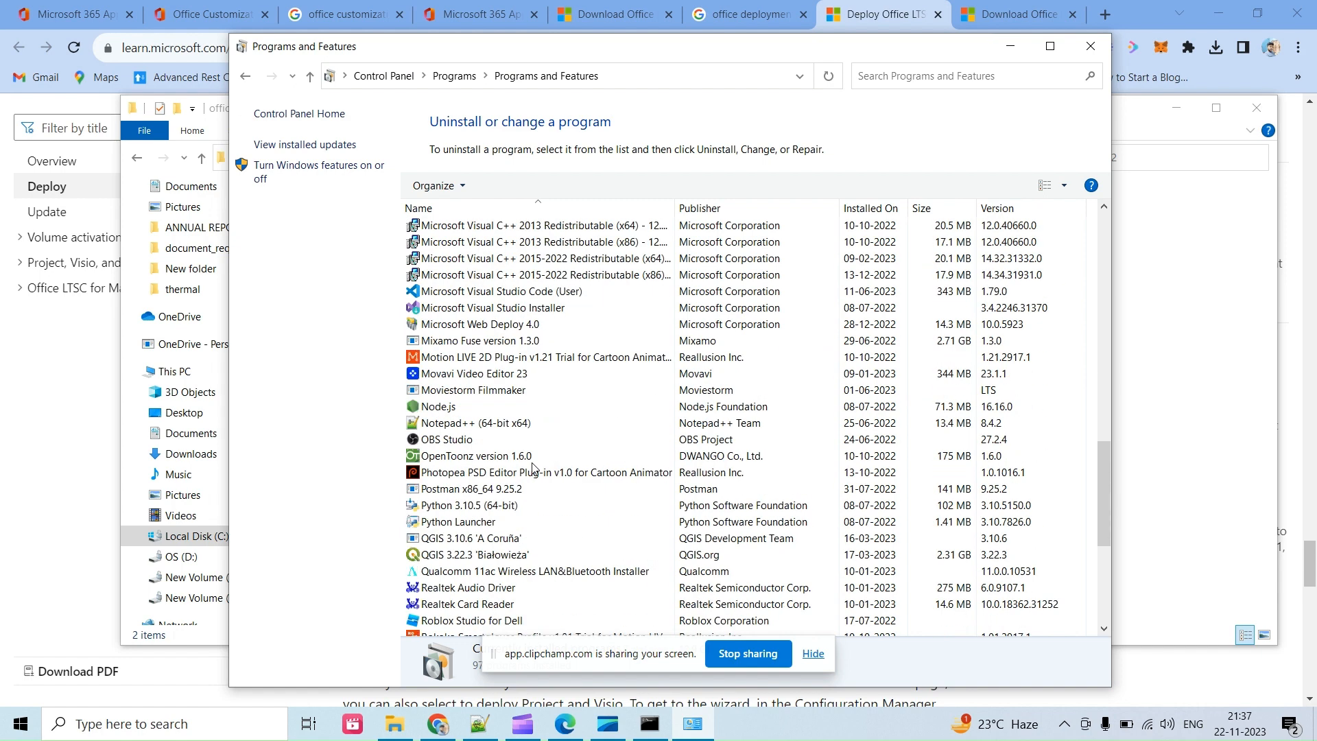
pyautogui.scroll(18, 534, 467)
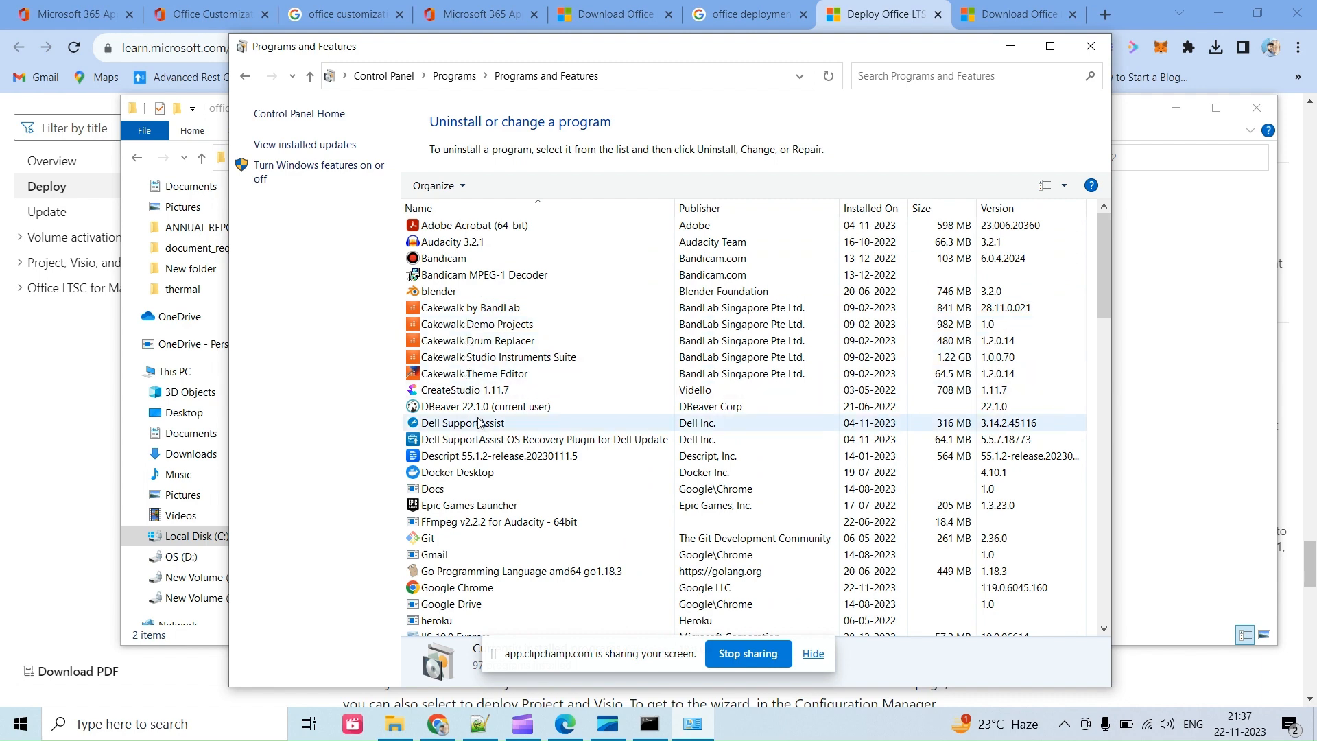
pyautogui.scroll(-1, 480, 423)
pyautogui.scroll(-3, 480, 423)
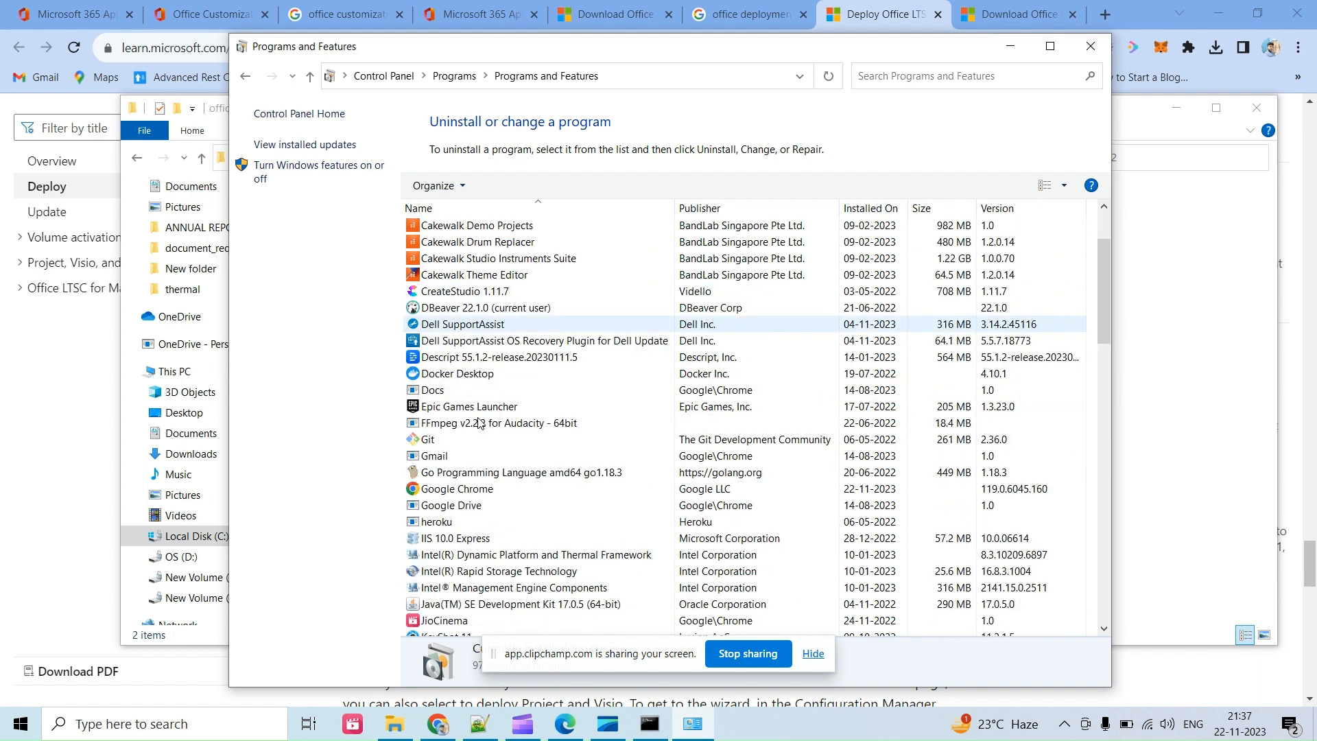
pyautogui.scroll(-4, 479, 424)
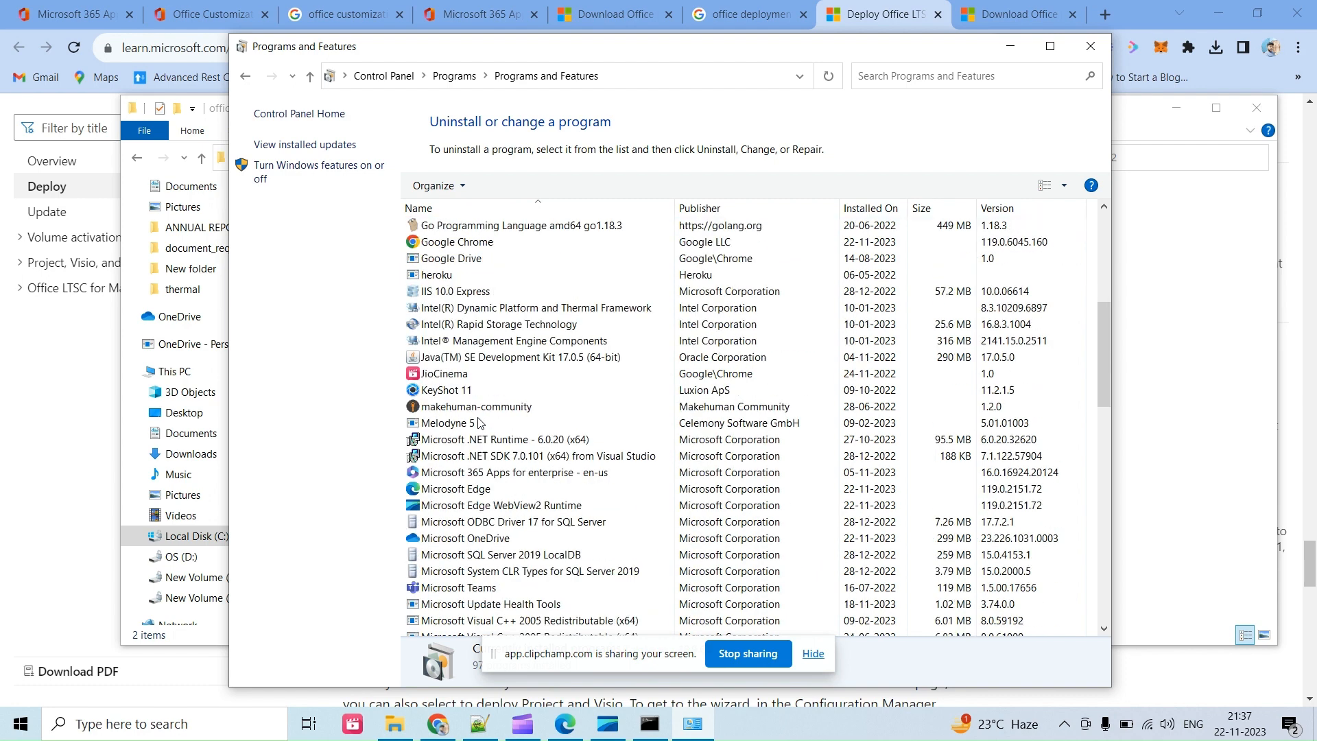
pyautogui.scroll(-5, 479, 423)
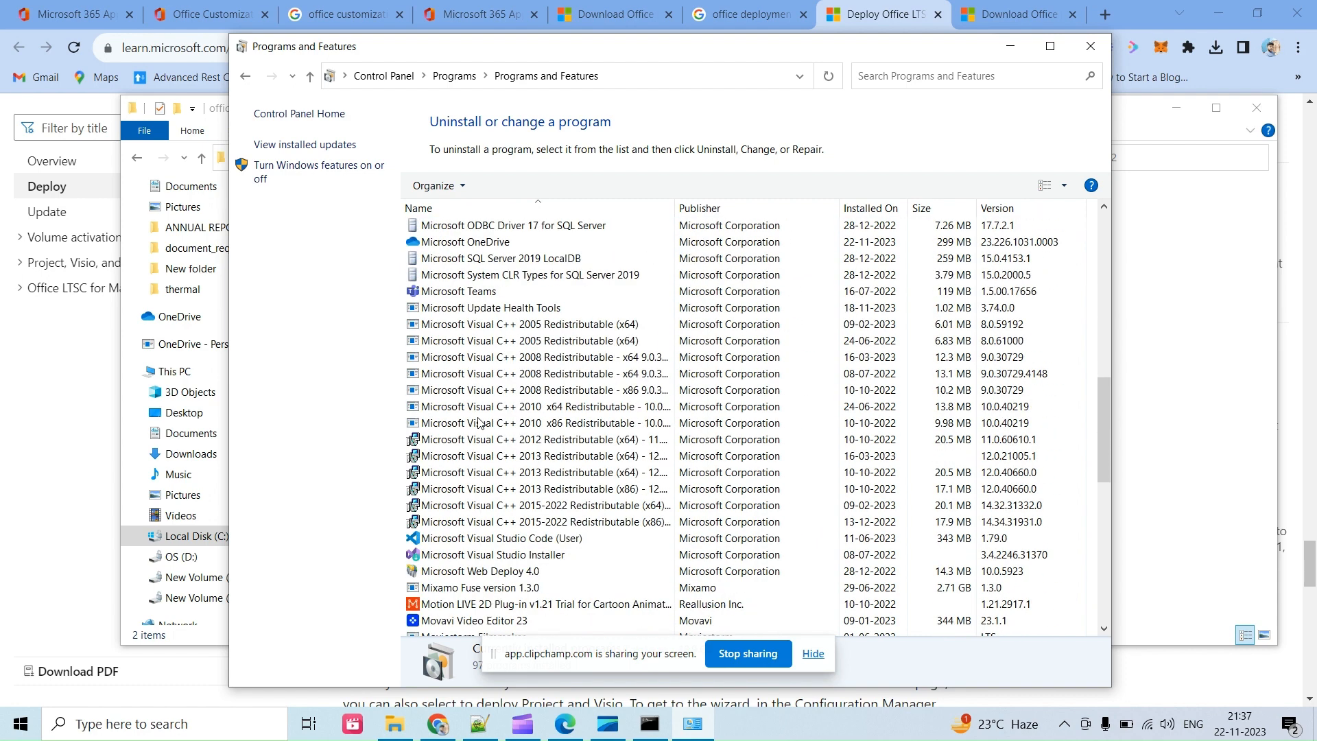
pyautogui.scroll(-1, 480, 423)
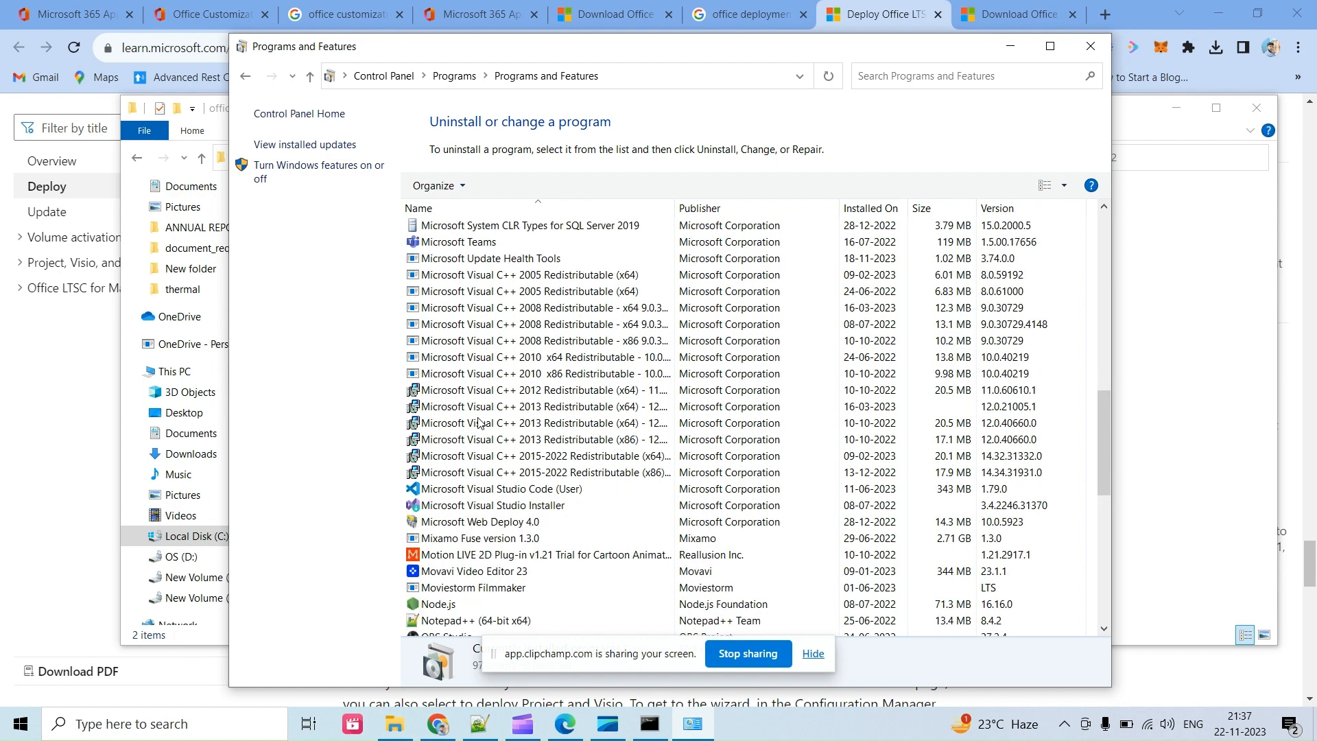
pyautogui.scroll(-4, 479, 423)
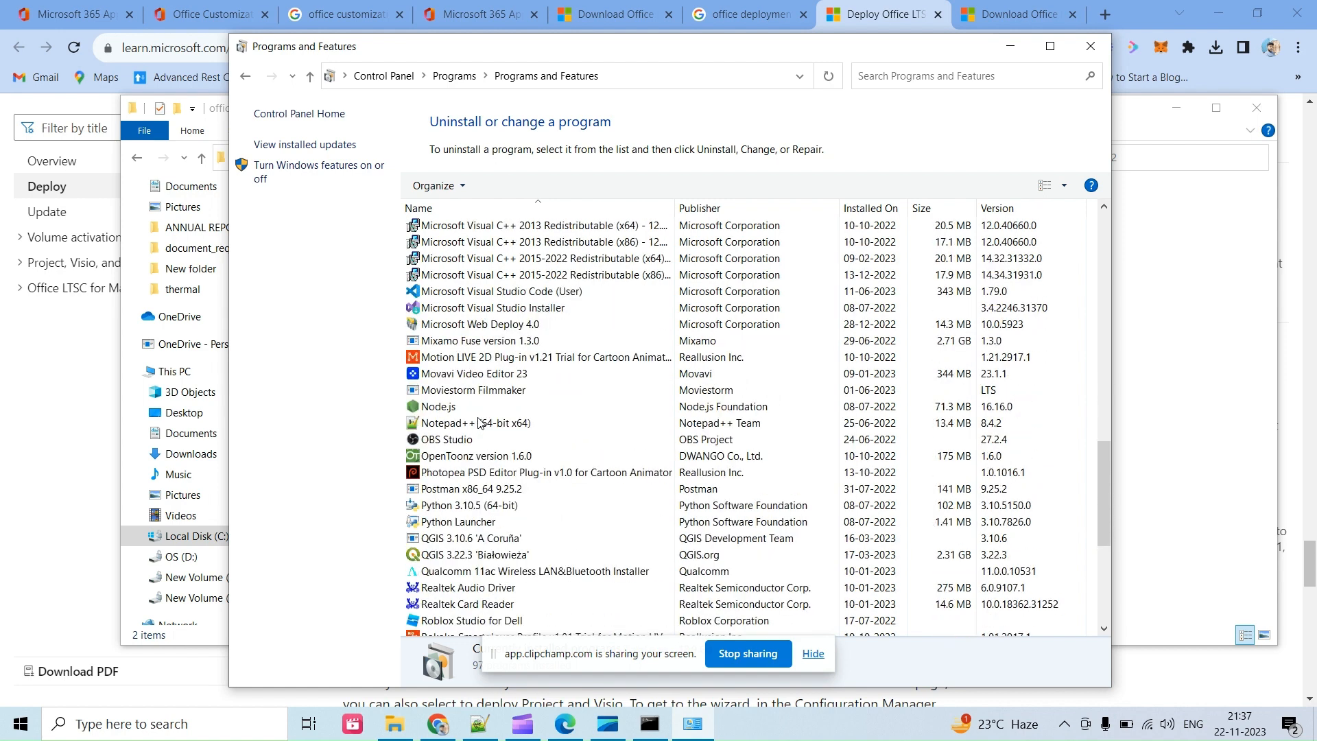
pyautogui.scroll(-6, 480, 423)
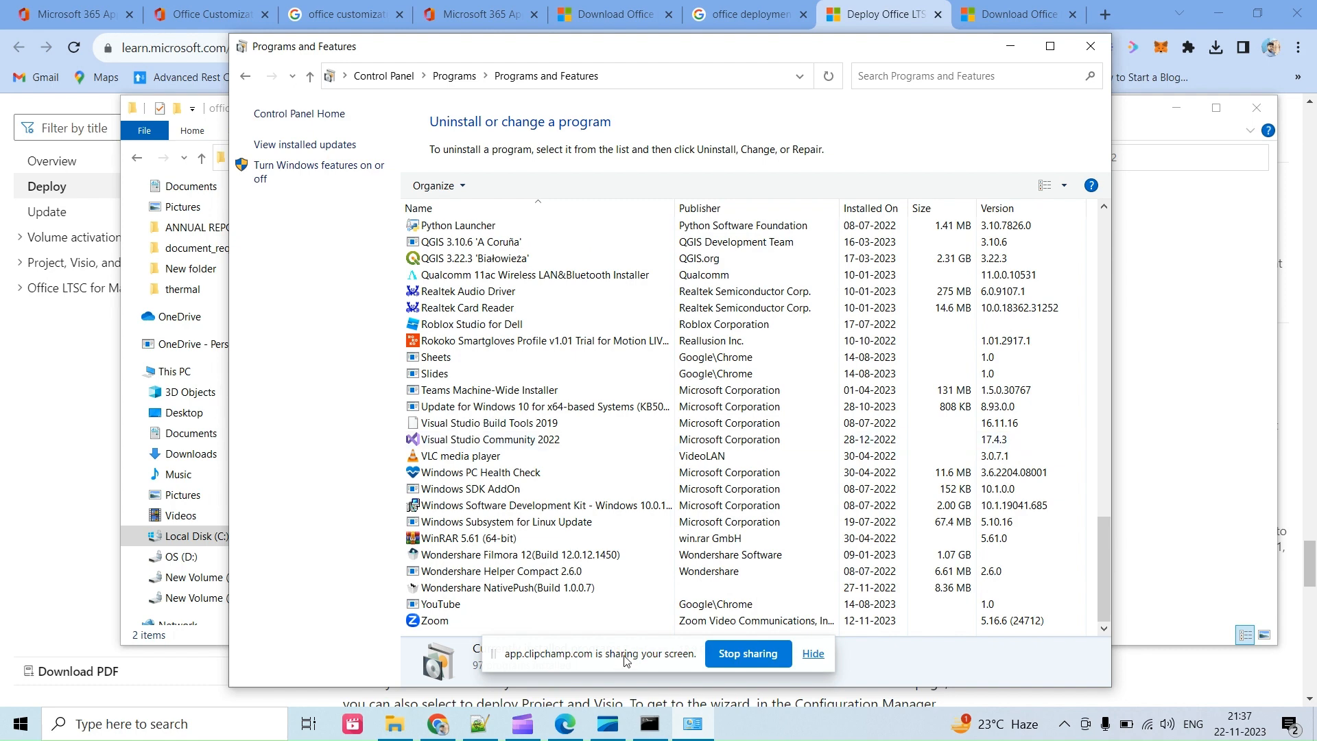
# Uninstall Microsoft 365 Apps for enterprise - en-us from the installed programs and confirm its removal
pyautogui.click(523, 723)
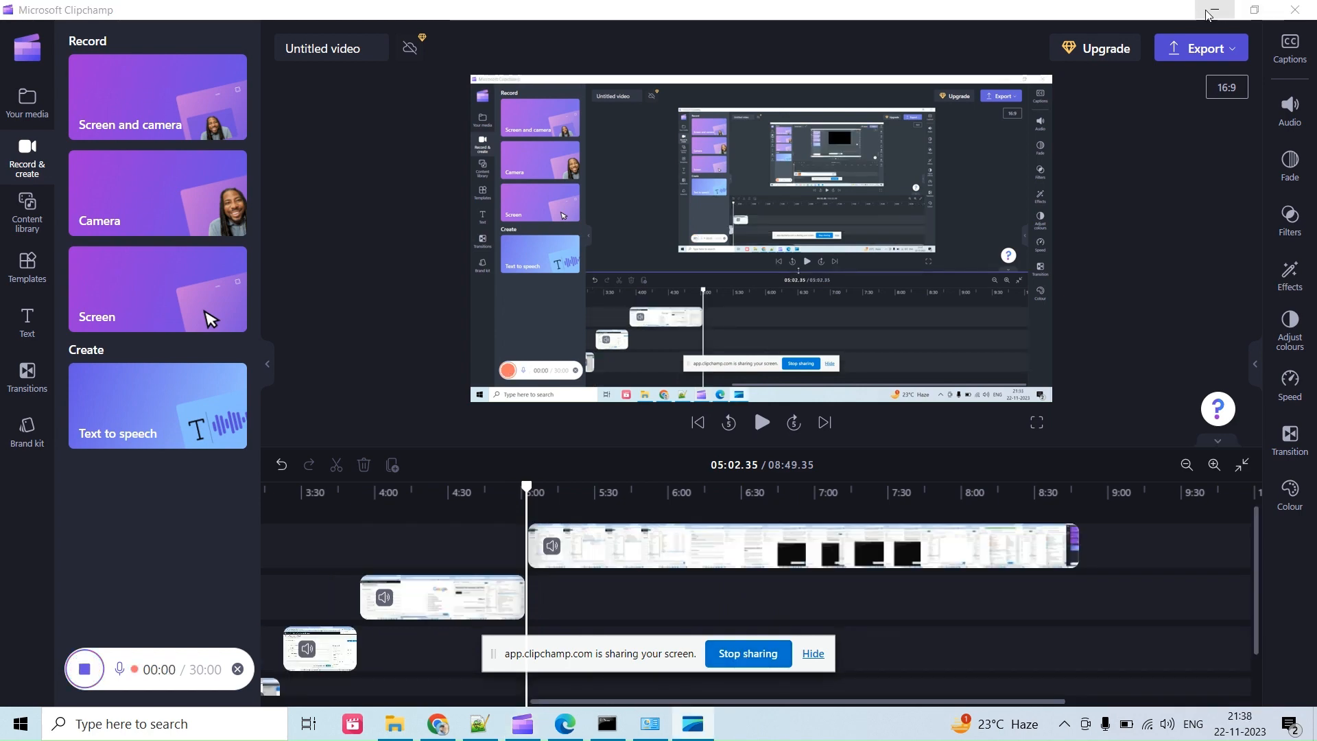
pyautogui.click(1214, 10)
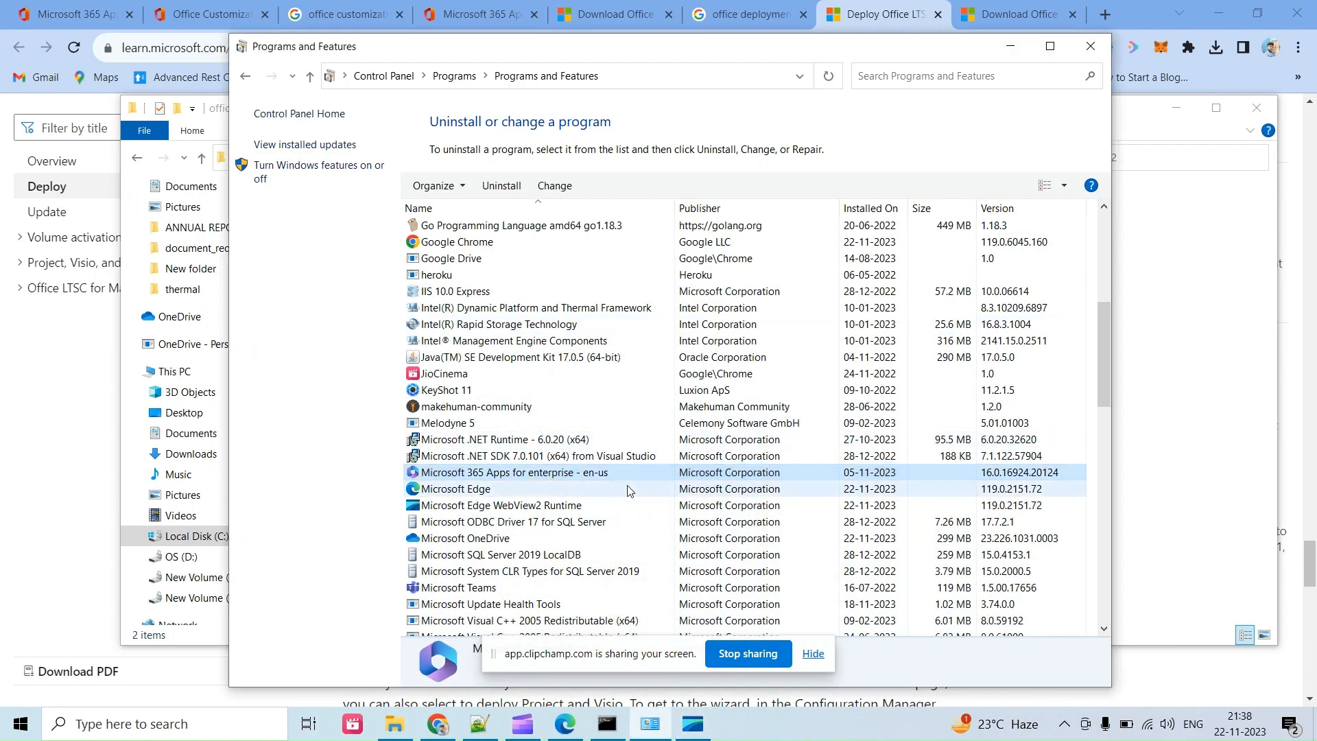
pyautogui.click(507, 188)
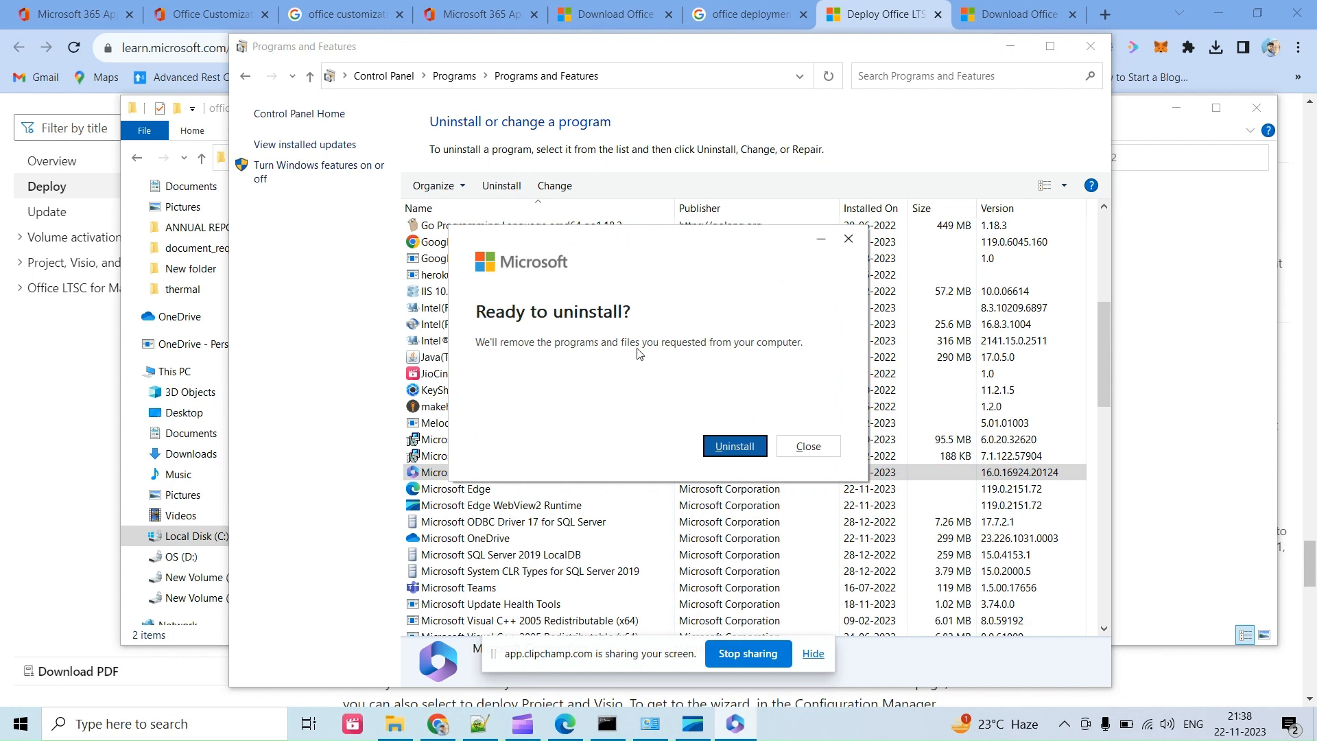
pyautogui.click(734, 447)
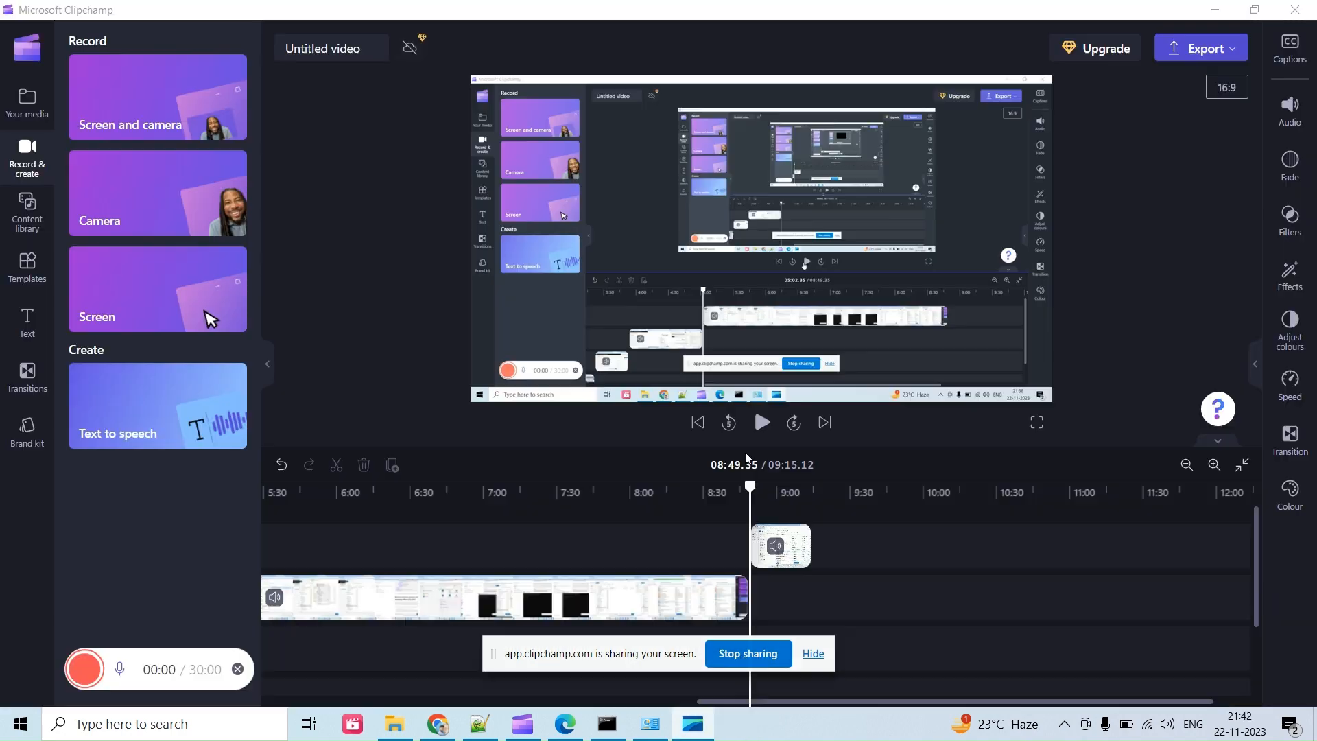
# Switch to Command Prompt and run "setup /configure configuration.xml" again from C:\office2
pyautogui.click(1220, 10)
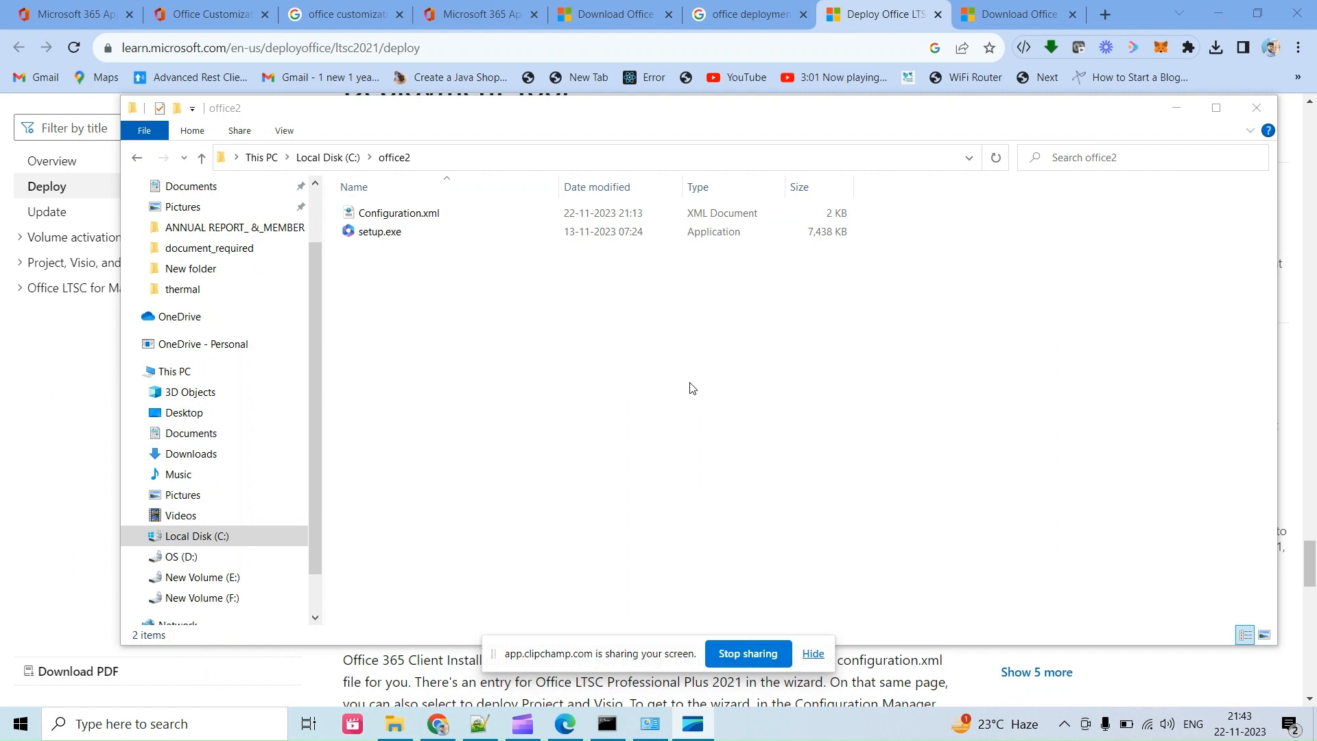
pyautogui.click(608, 724)
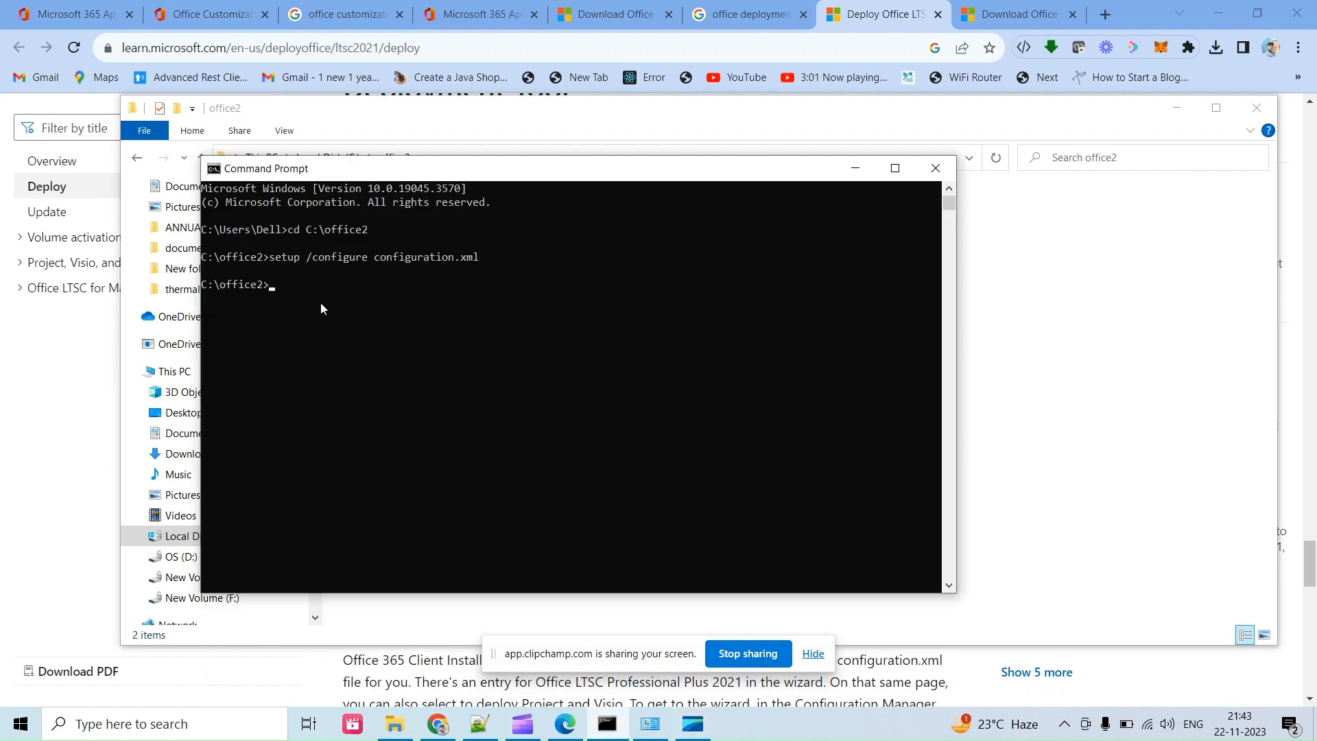
pyautogui.press('Up')
pyautogui.press('Return')
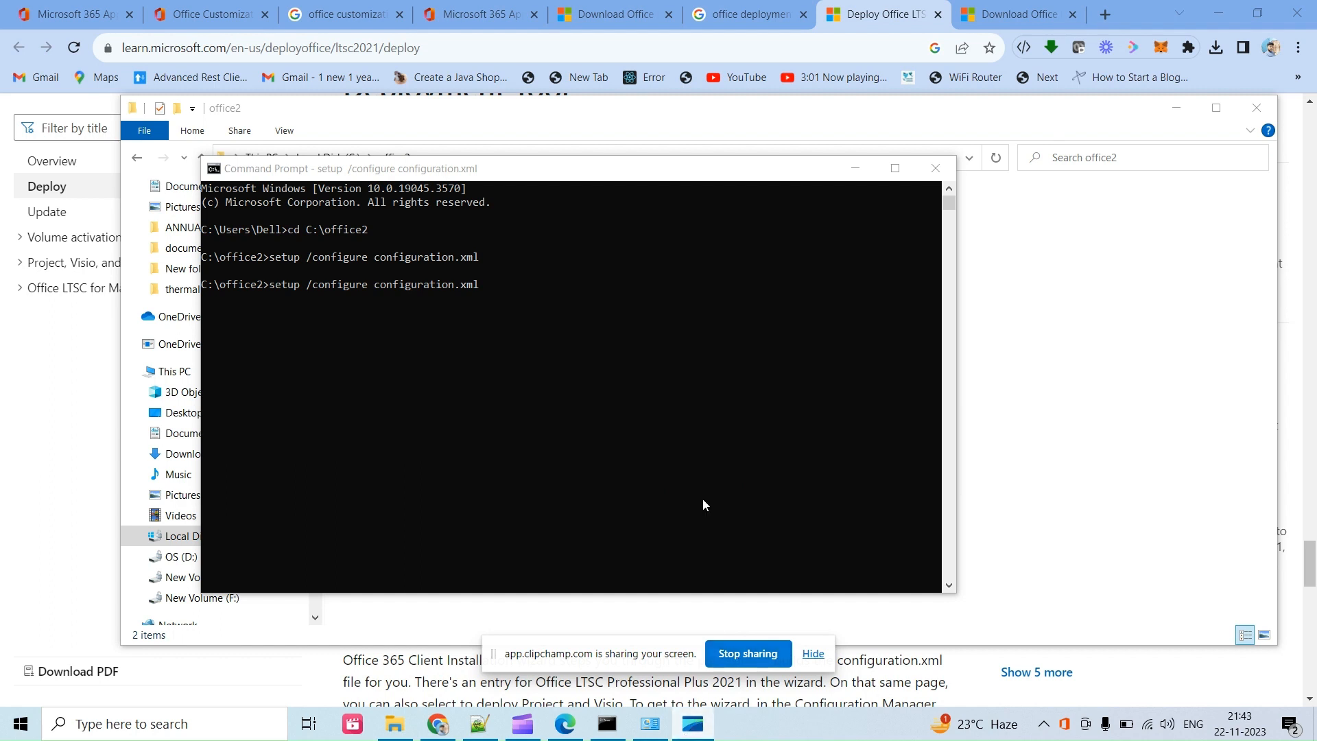
# Move the Command Prompt window aside and bring the Office installer window to the front to check the download progress
pyautogui.moveTo(679, 177); pyautogui.dragTo(840, 146)
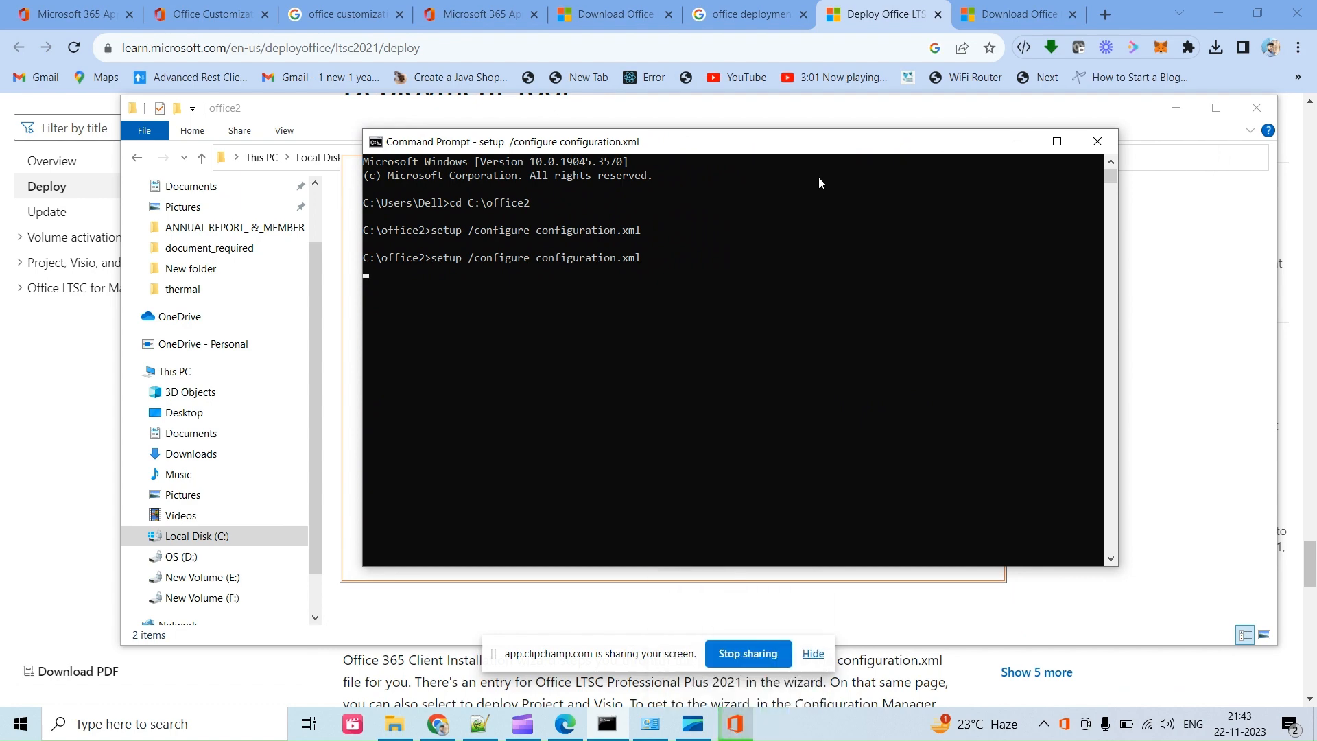
pyautogui.moveTo(887, 153)
pyautogui.mouseDown()
pyautogui.moveTo(820, 382)
pyautogui.moveTo(965, 347)
pyautogui.moveTo(864, 163)
pyautogui.mouseUp()
pyautogui.click(999, 156)
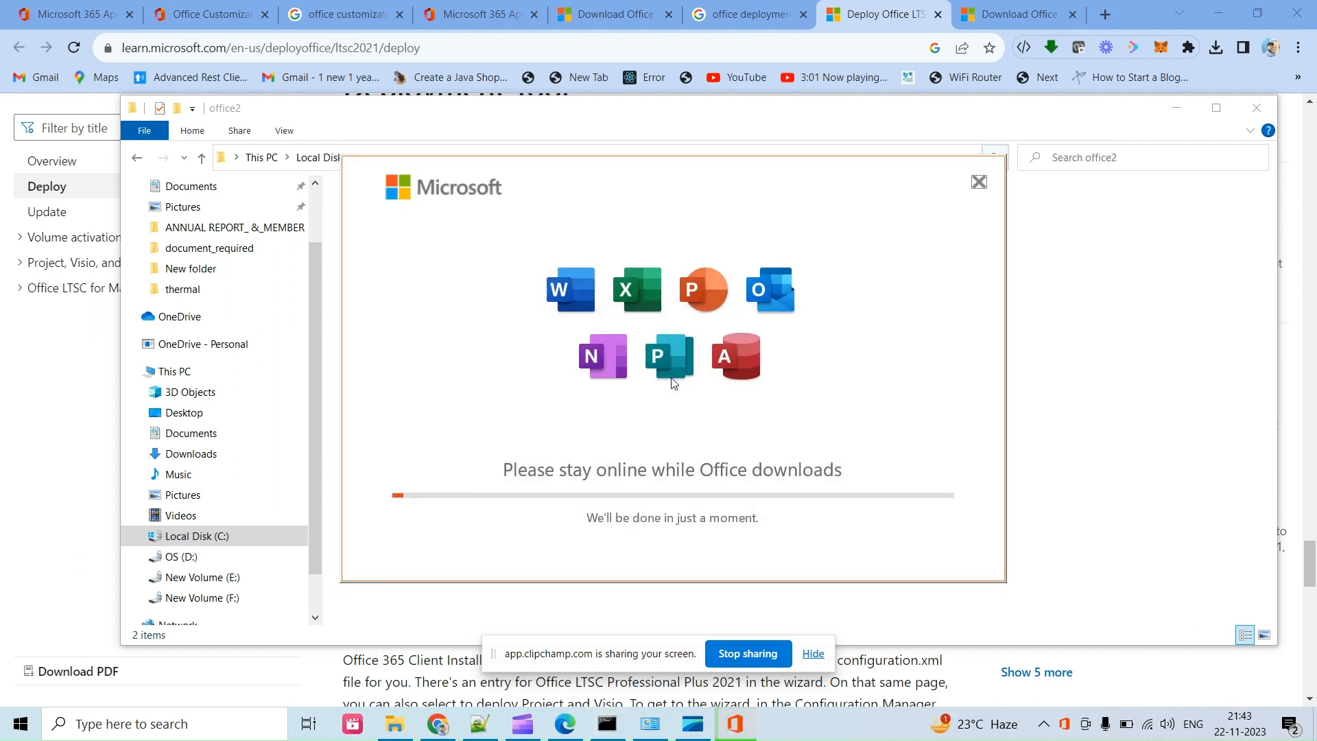